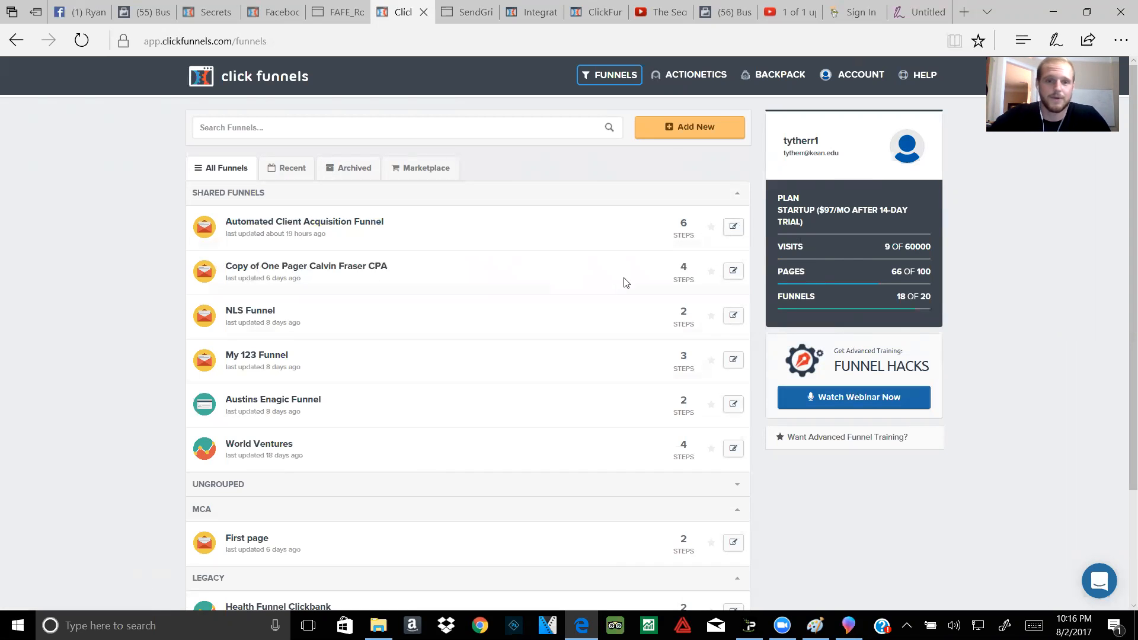
# Step: Start a new Collect Emails funnel and enter the name Cheat Sheet
pyautogui.click(668, 140)
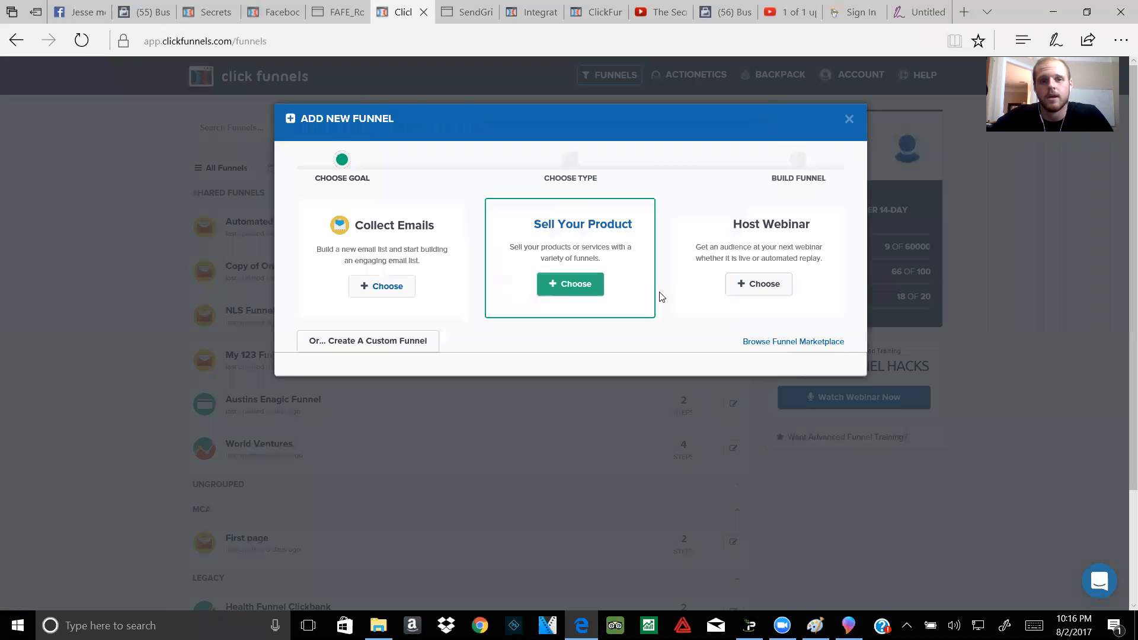
pyautogui.click(386, 286)
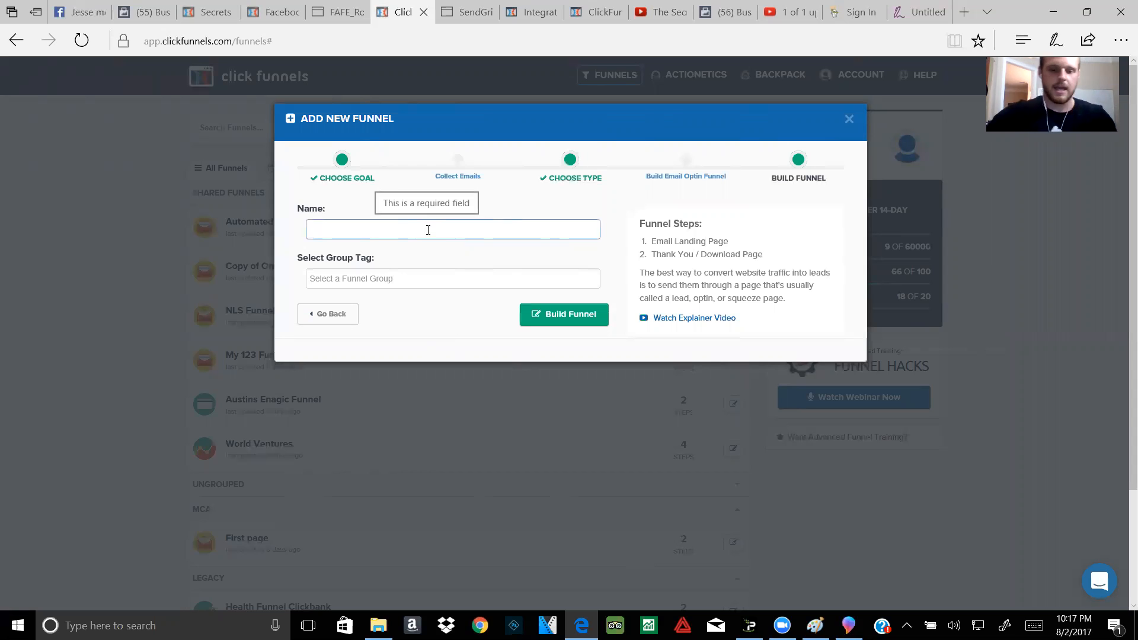
pyautogui.write('(')
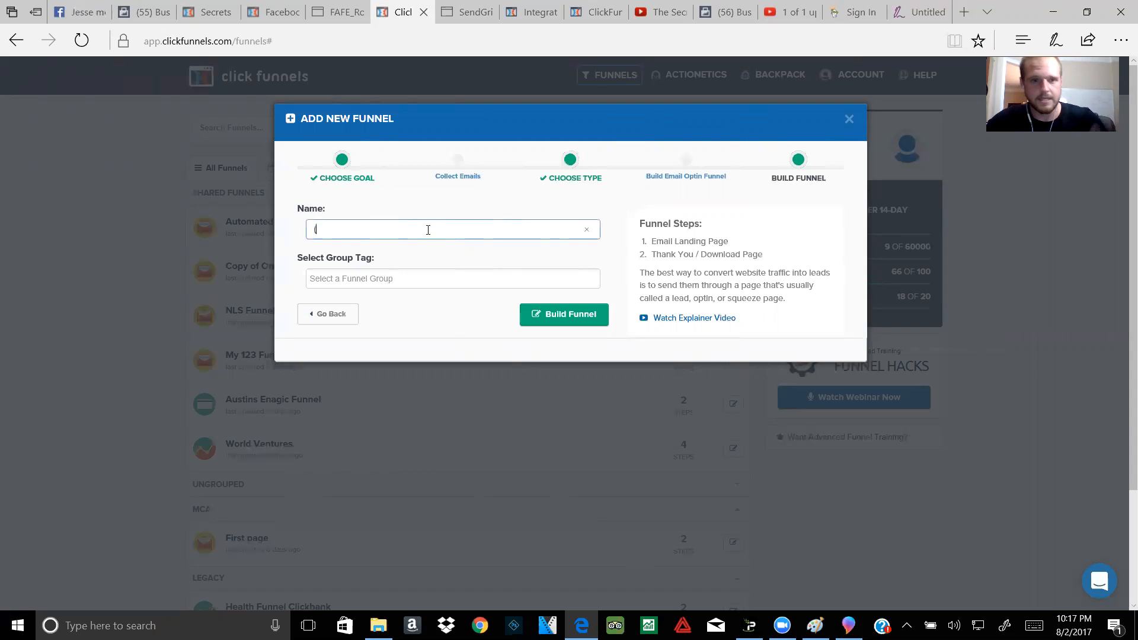
pyautogui.press('BackSpace')
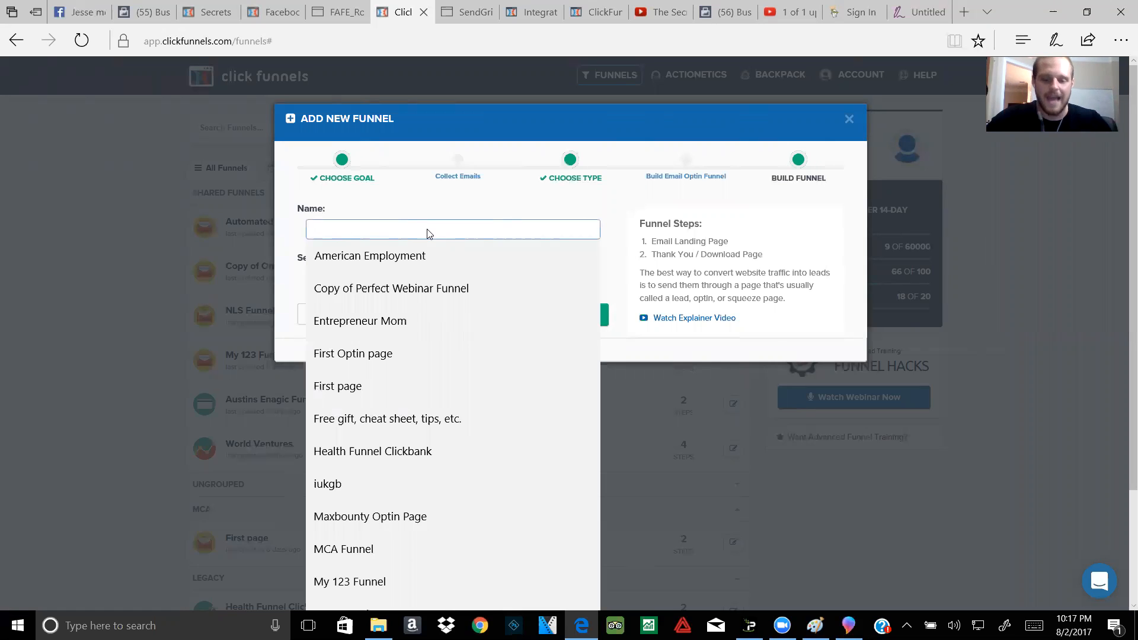
pyautogui.write('......')
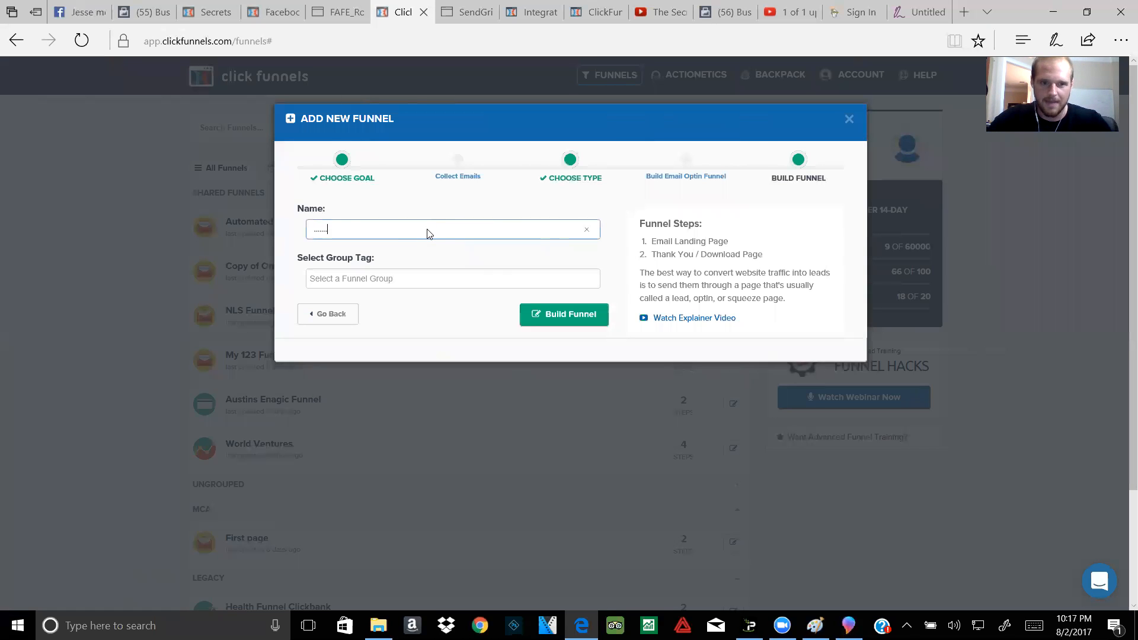
pyautogui.write('Cheat Shee')
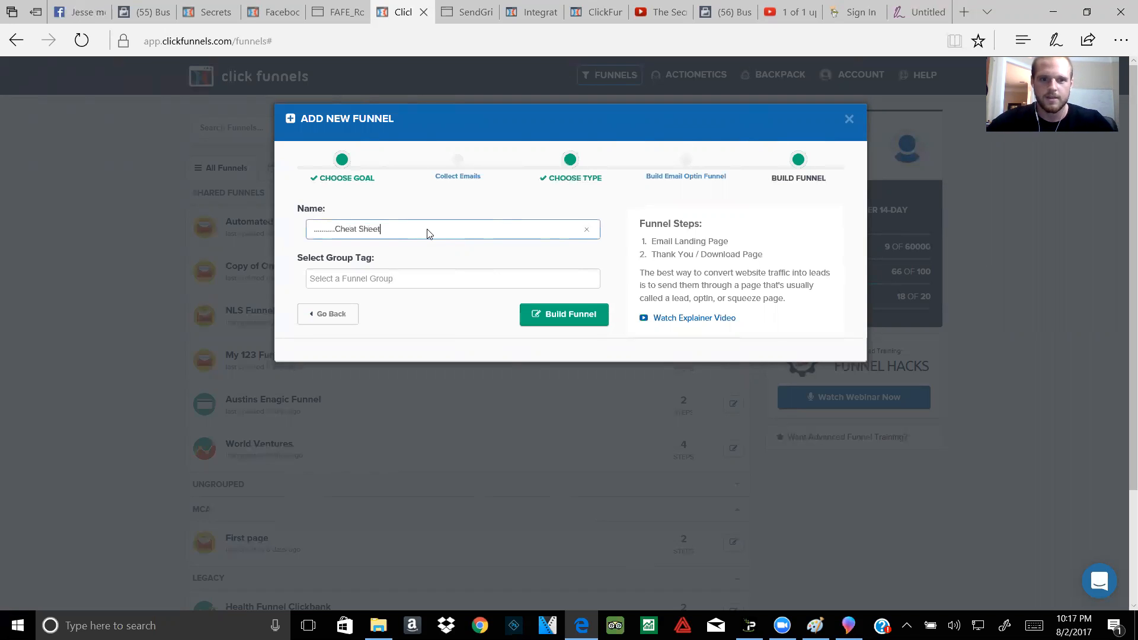
pyautogui.write('t')
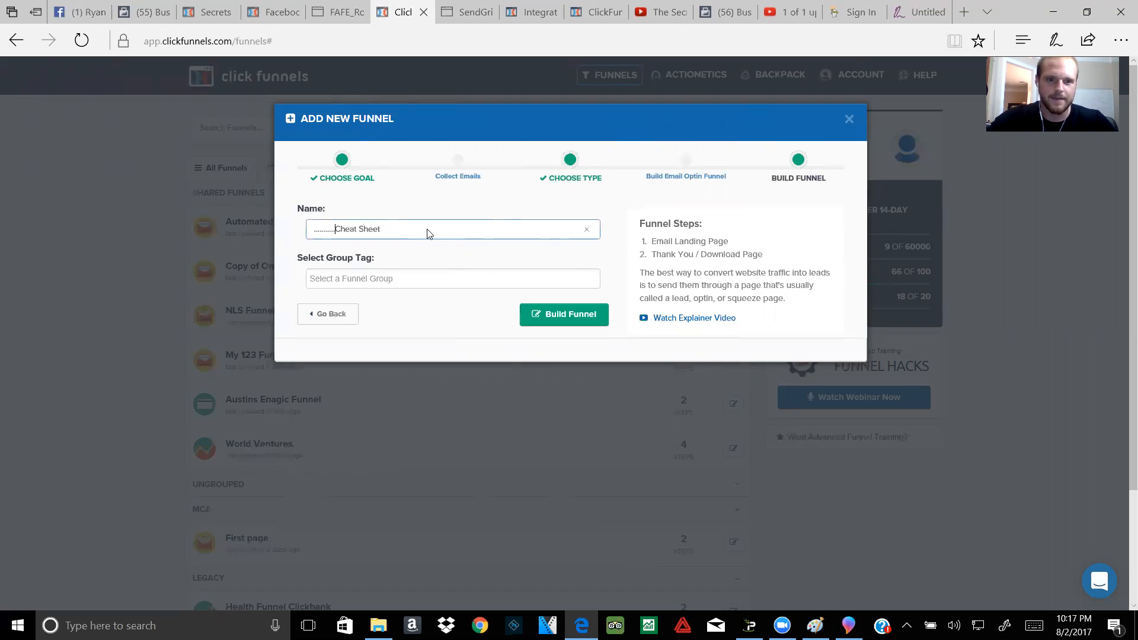
pyautogui.press('BackSpace')
pyautogui.press('BackSpace')
pyautogui.press('BackSpace')
pyautogui.press('BackSpace')
pyautogui.press('BackSpace')
pyautogui.press('BackSpace')
pyautogui.press('BackSpace')
pyautogui.press('BackSpace')
pyautogui.press('BackSpace')
pyautogui.press('BackSpace')
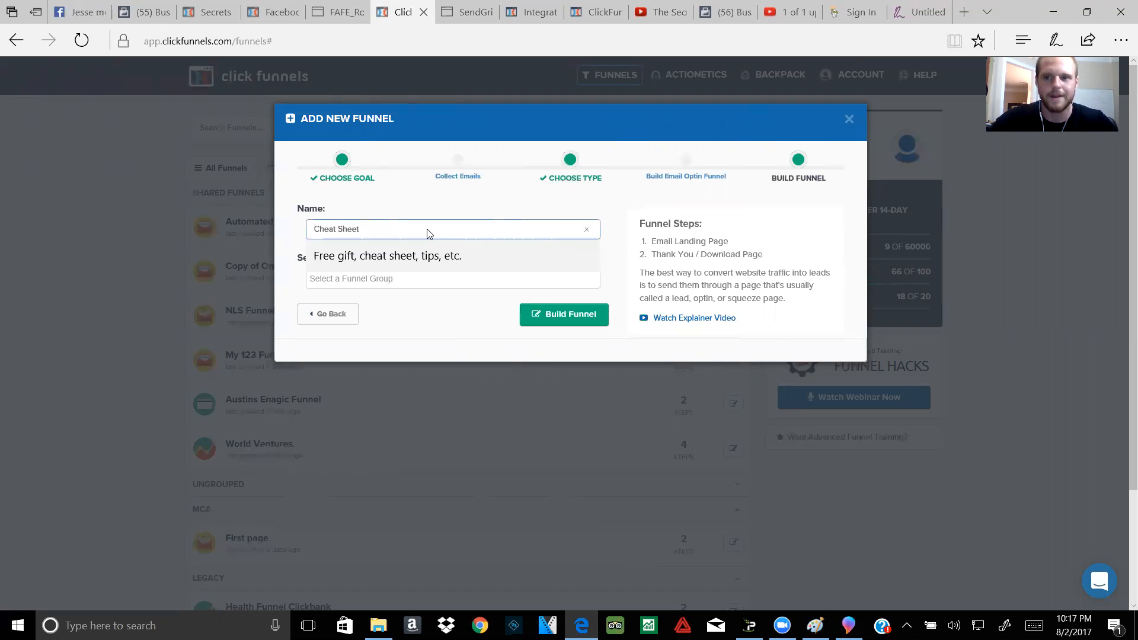
pyautogui.write('7')
pyautogui.write(' Simple ')
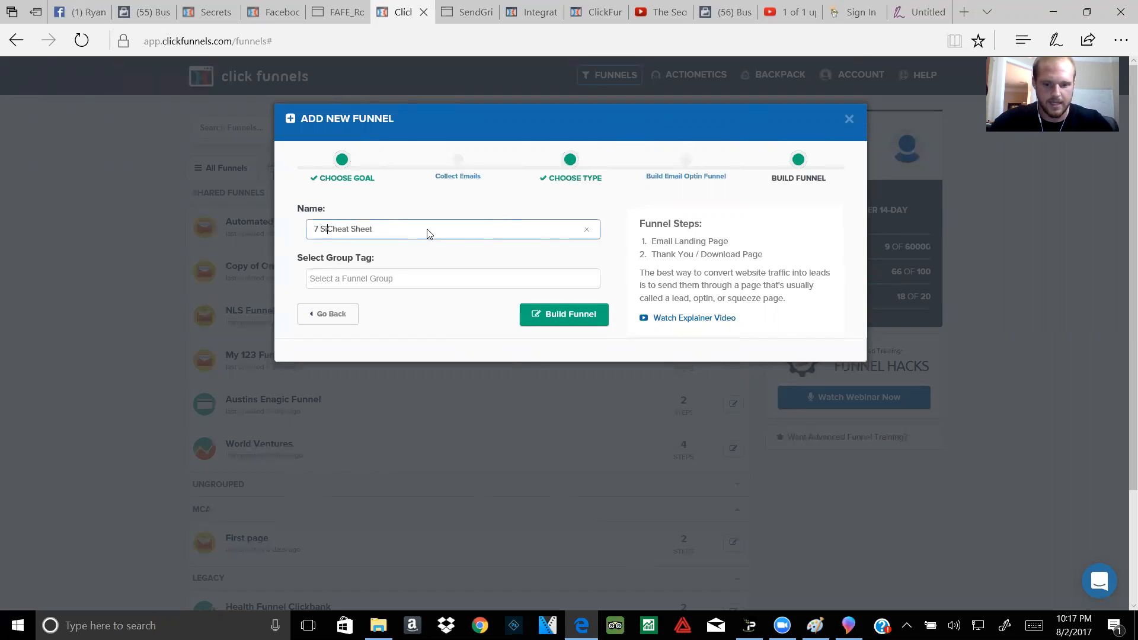
pyautogui.write('Step t')
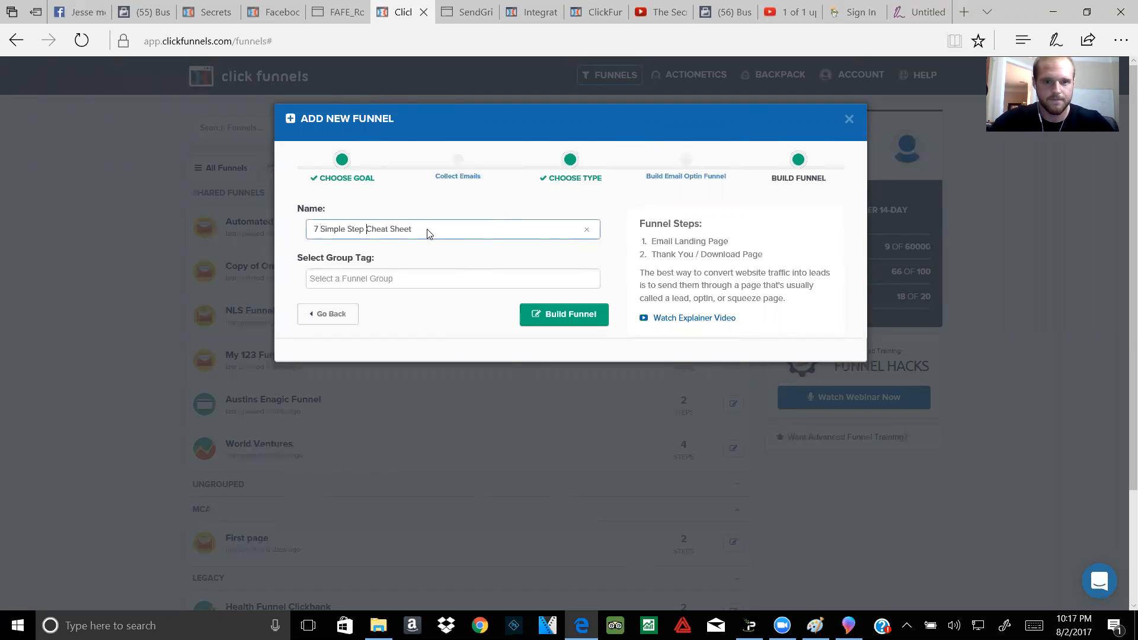
pyautogui.press('BackSpace')
pyautogui.write('To ')
pyautogui.write('increas')
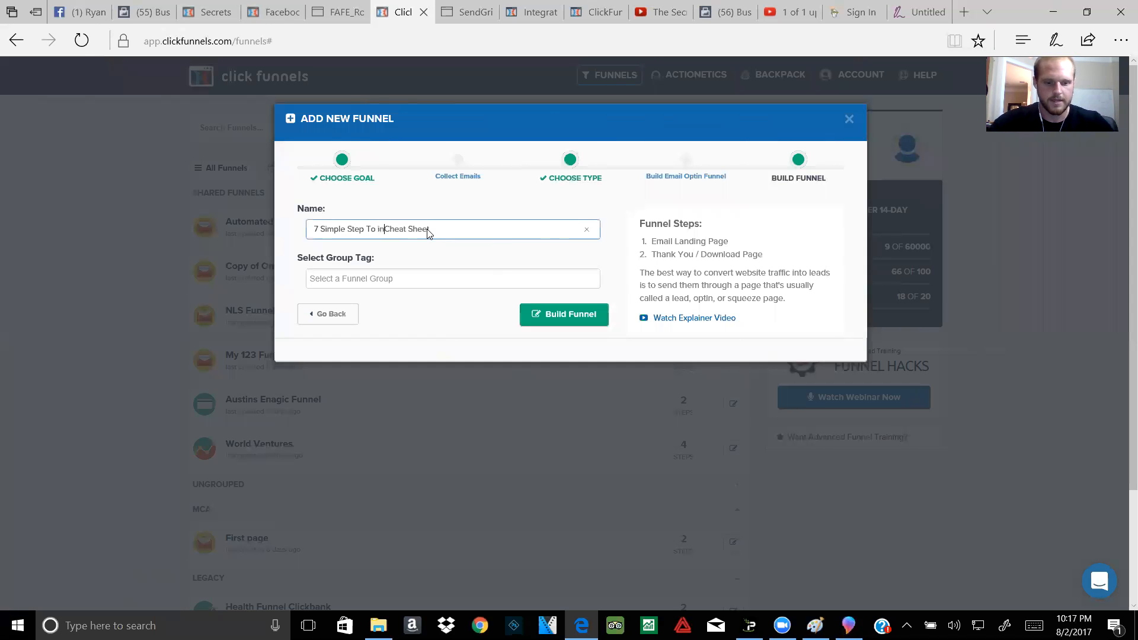
pyautogui.write('e your credit')
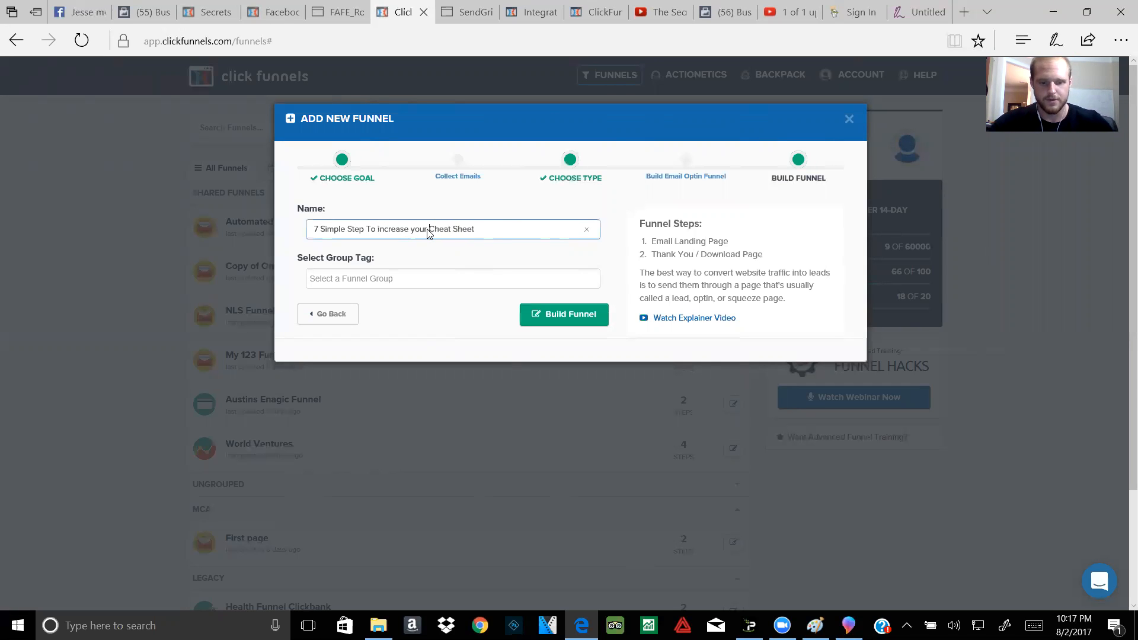
pyautogui.write(' score')
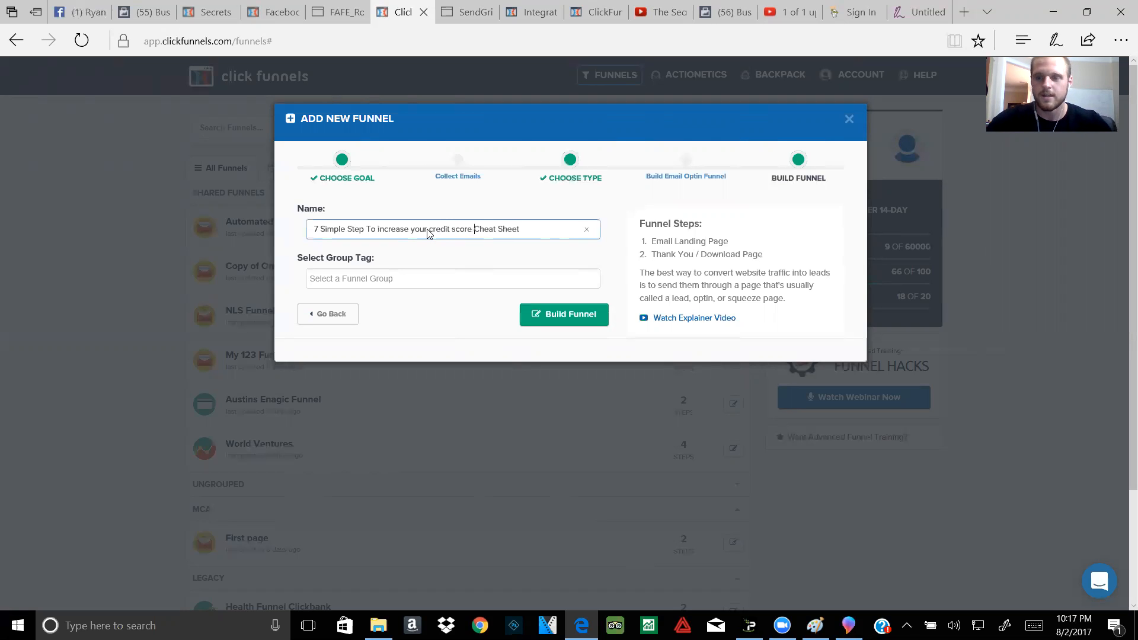
pyautogui.press('BackSpace')
pyautogui.press('BackSpace')
pyautogui.press('BackSpace')
pyautogui.press('BackSpace')
pyautogui.press('BackSpace')
pyautogui.press('BackSpace')
pyautogui.press('BackSpace')
pyautogui.press('BackSpace')
pyautogui.press('BackSpace')
pyautogui.press('BackSpace')
pyautogui.press('BackSpace')
pyautogui.press('BackSpace')
pyautogui.press('BackSpace')
pyautogui.press('BackSpace')
pyautogui.press('BackSpace')
pyautogui.press('BackSpace')
pyautogui.press('BackSpace')
pyautogui.press('BackSpace')
pyautogui.press('BackSpace')
pyautogui.press('BackSpace')
pyautogui.press('BackSpace')
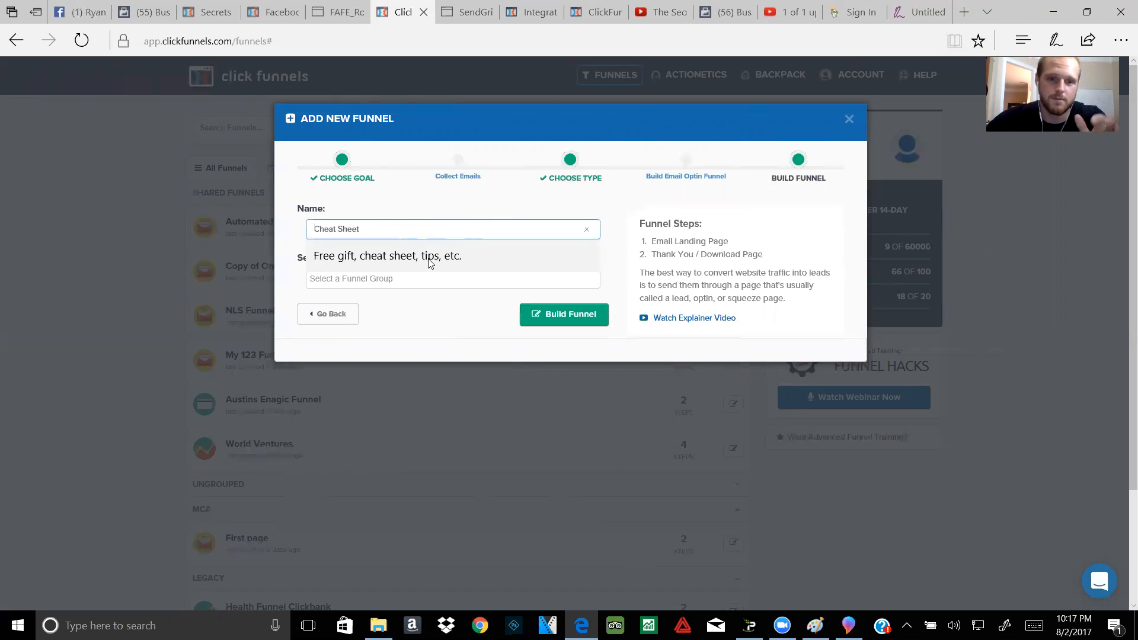
pyautogui.click(299, 287)
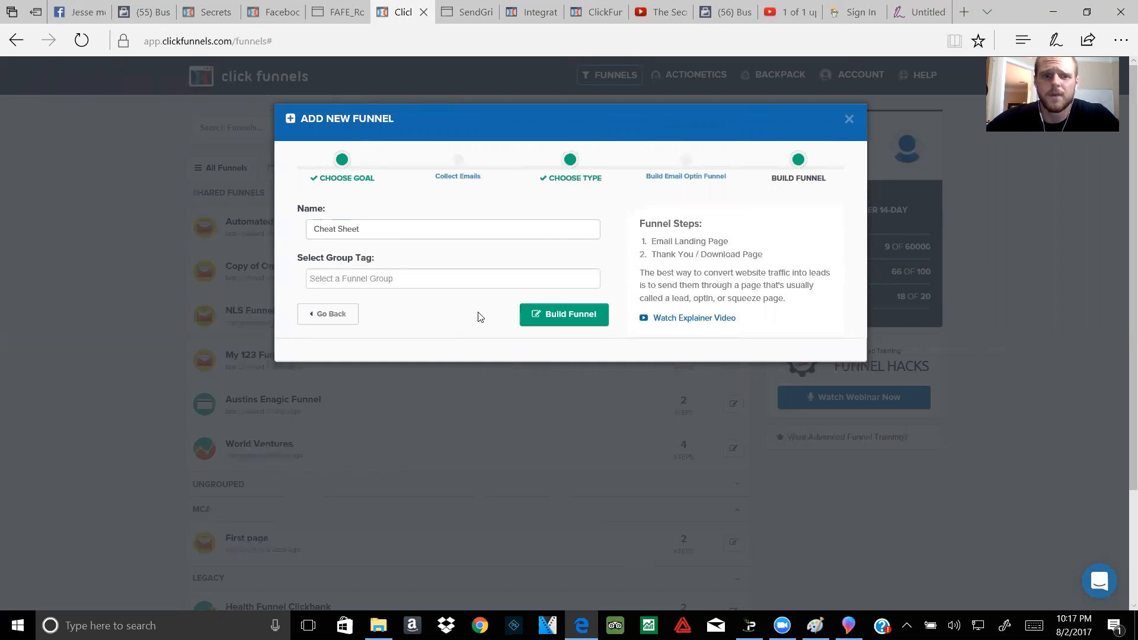
# Step: Leave the group tag empty and build the funnel
pyautogui.click(401, 283)
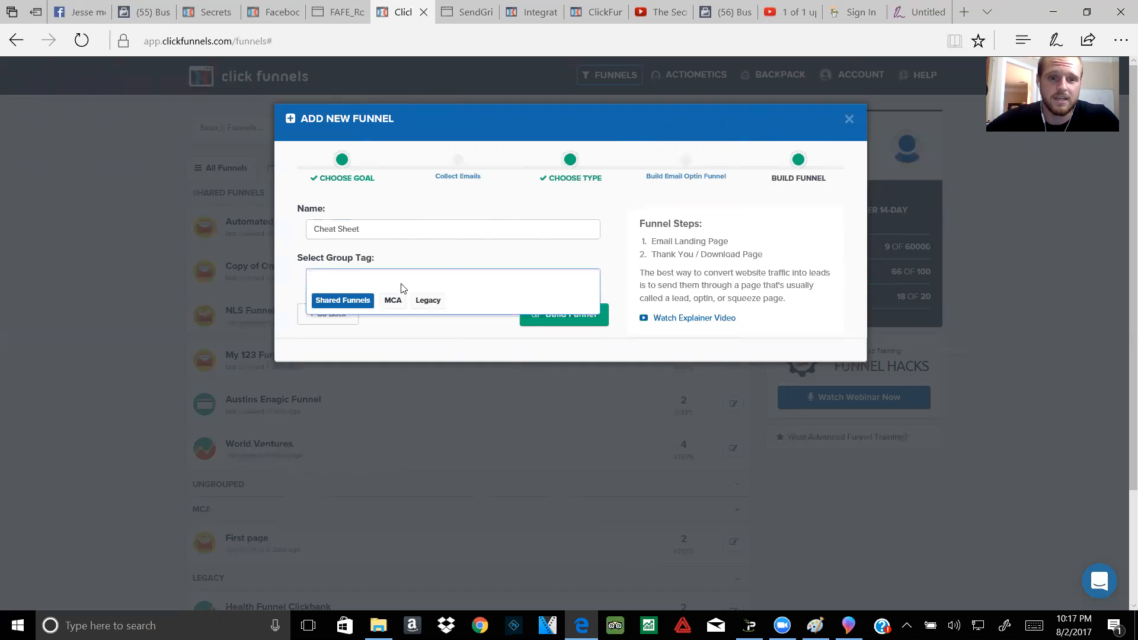
pyautogui.click(446, 256)
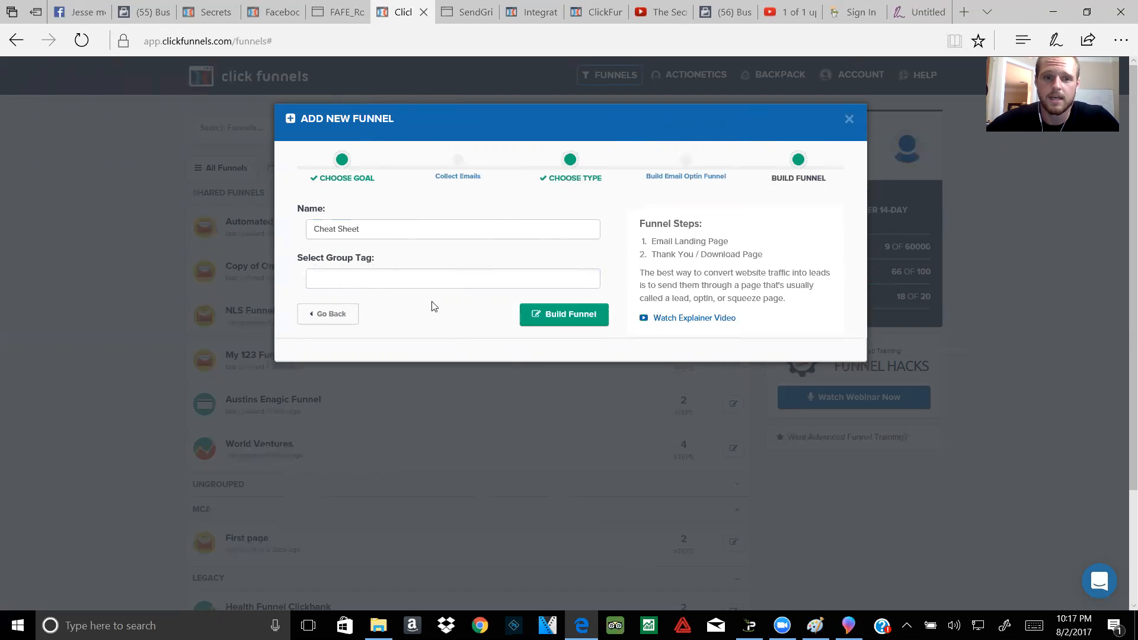
pyautogui.click(543, 316)
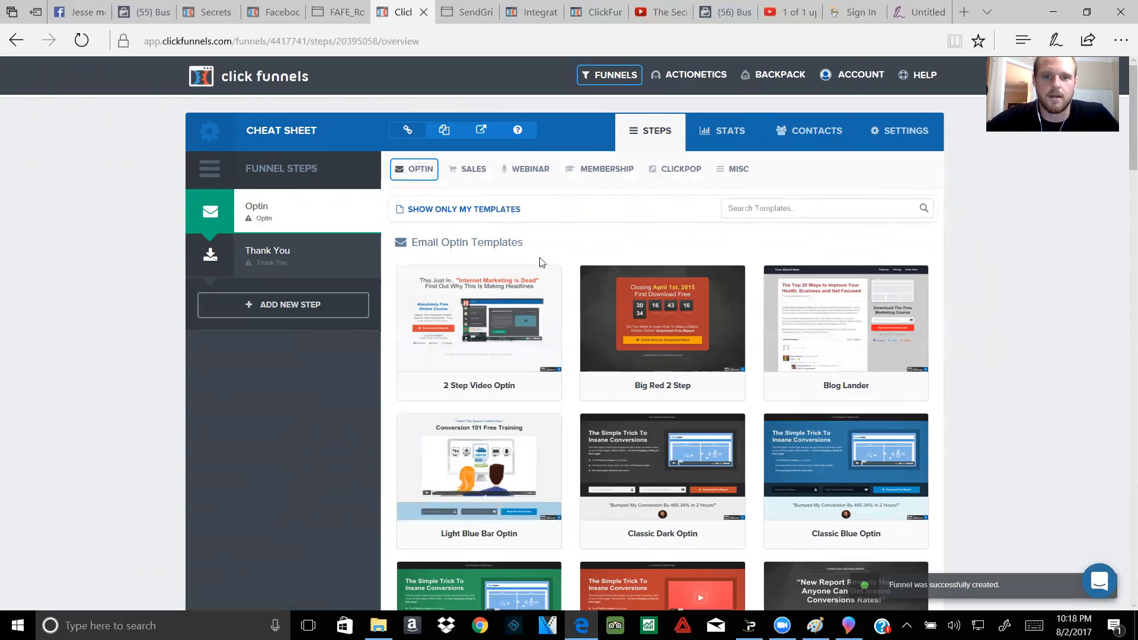
# Step: Filter to Email Optin templates and browse designs like Clean Box Optin and Simple Two Col. Optin
pyautogui.click(519, 215)
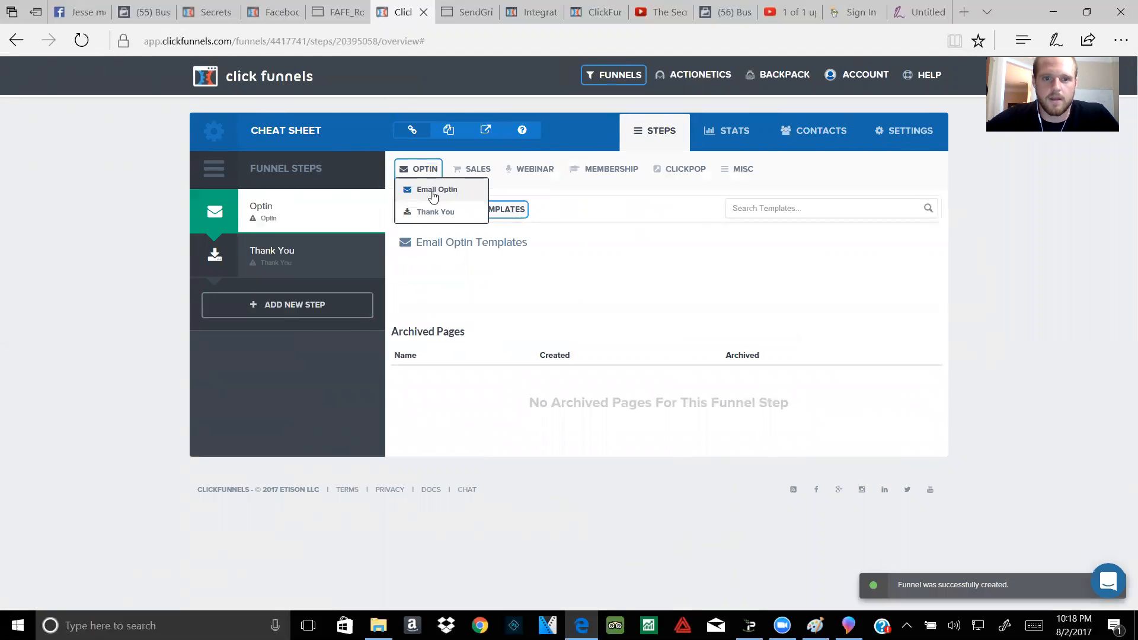
pyautogui.click(435, 190)
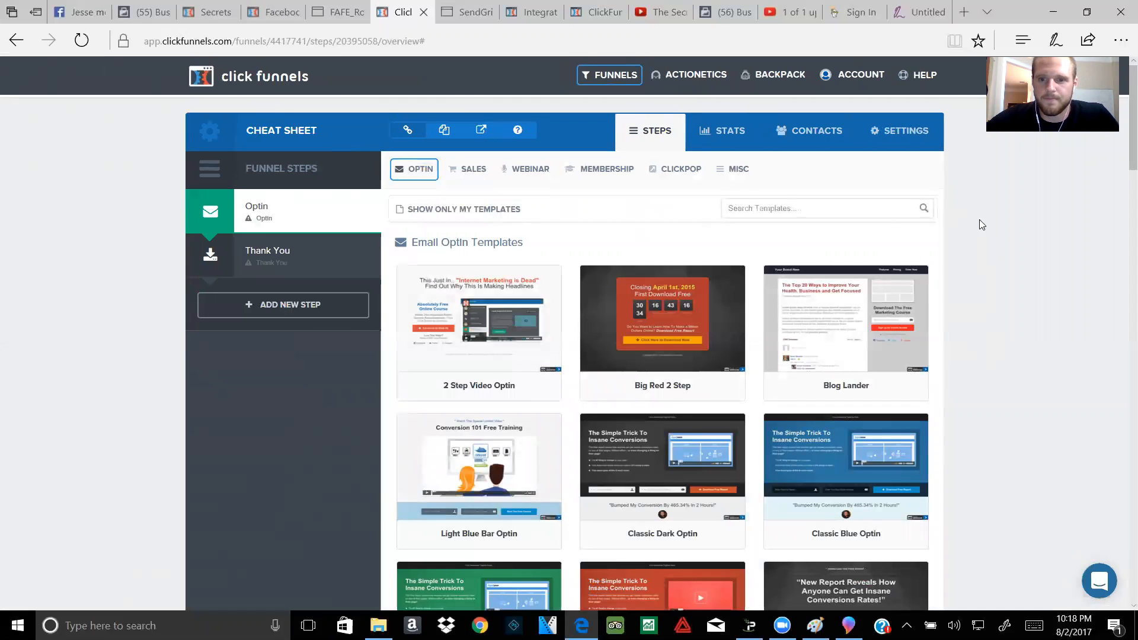
pyautogui.scroll(-1, 638, 273)
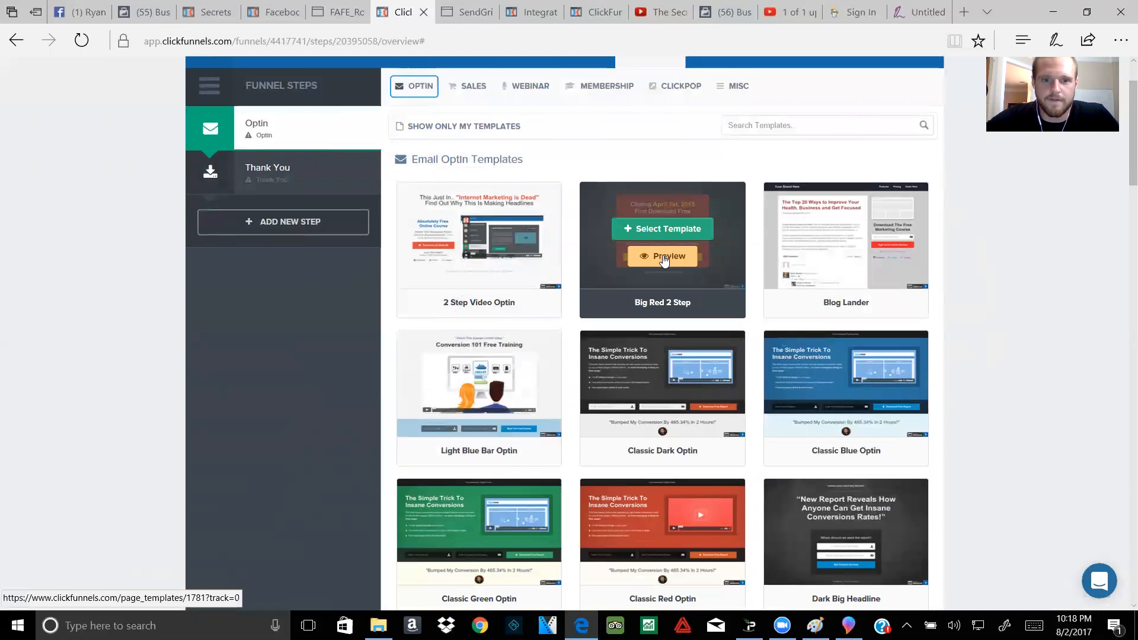
pyautogui.moveTo(827, 350)
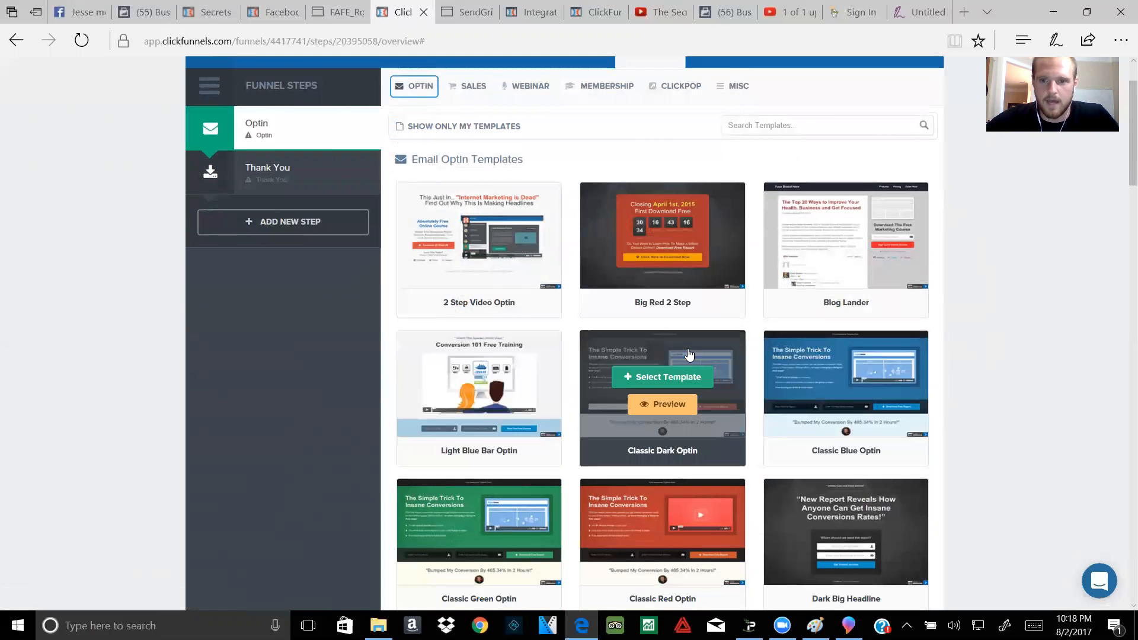
pyautogui.moveTo(480, 296)
pyautogui.scroll(-5, 480, 296)
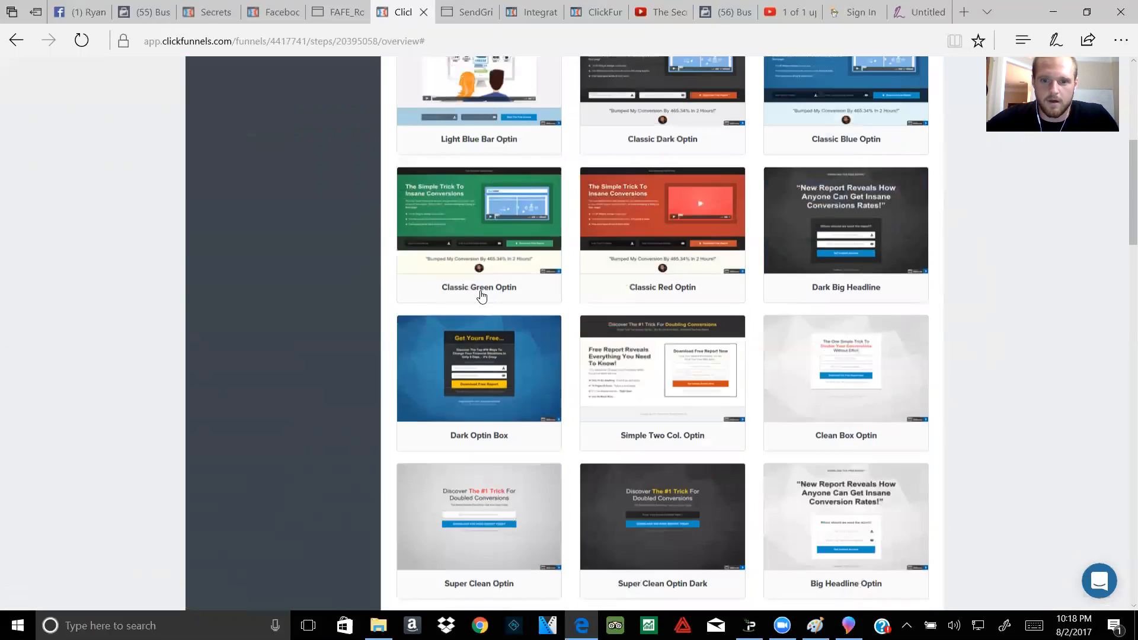
pyautogui.scroll(-1, 480, 297)
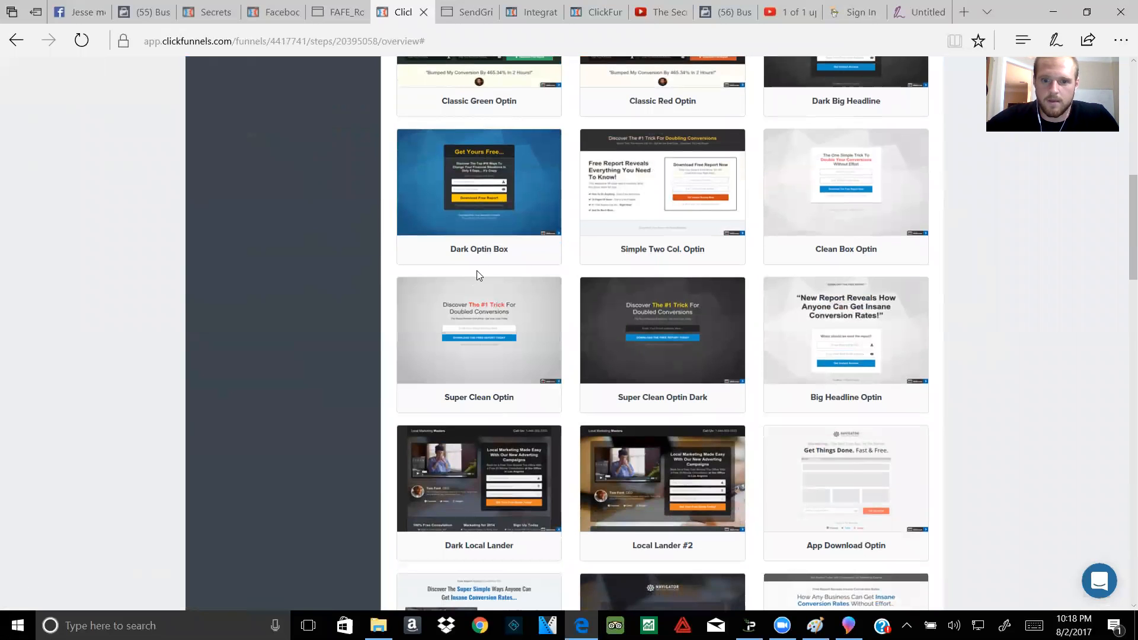
pyautogui.scroll(-1, 476, 270)
pyautogui.scroll(-1, 476, 270)
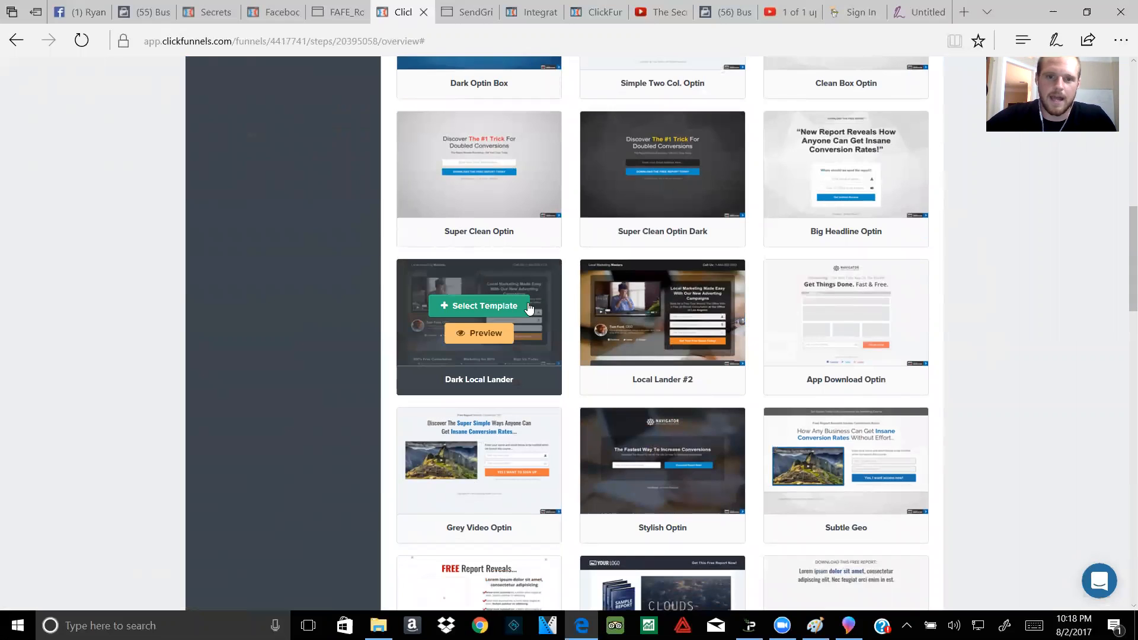
pyautogui.scroll(1, 539, 305)
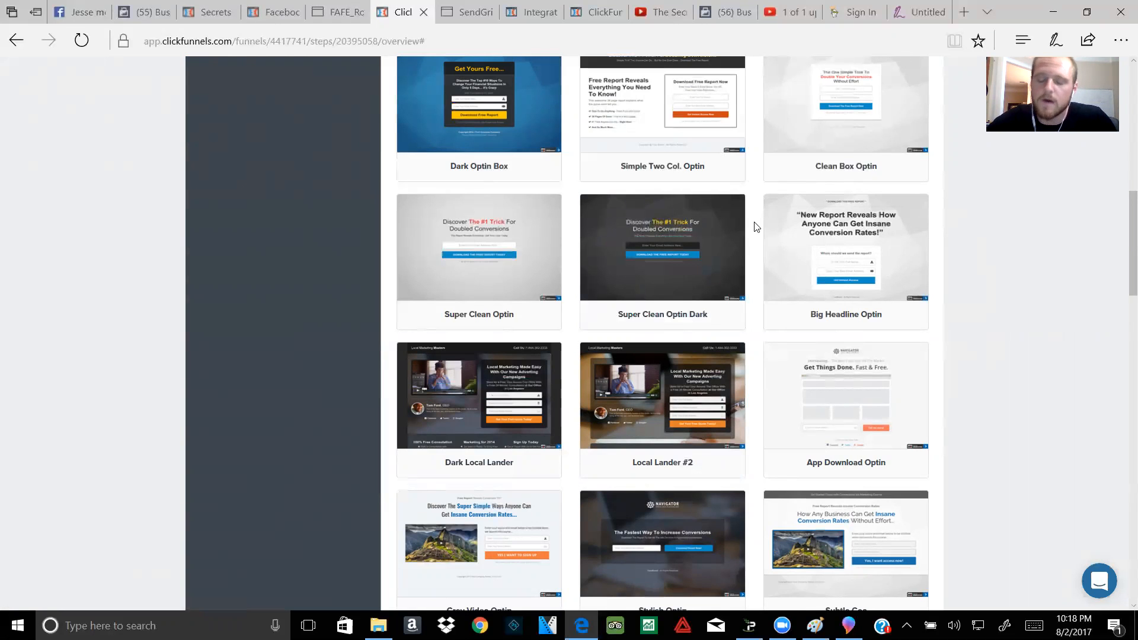
pyautogui.scroll(4, 753, 222)
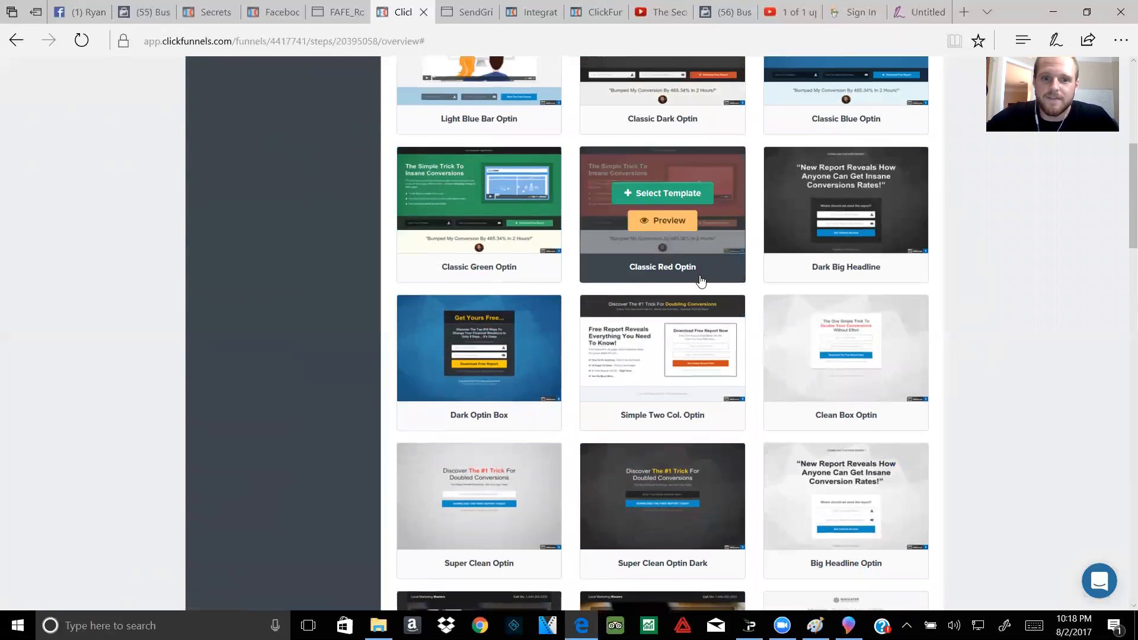
pyautogui.scroll(-1, 783, 297)
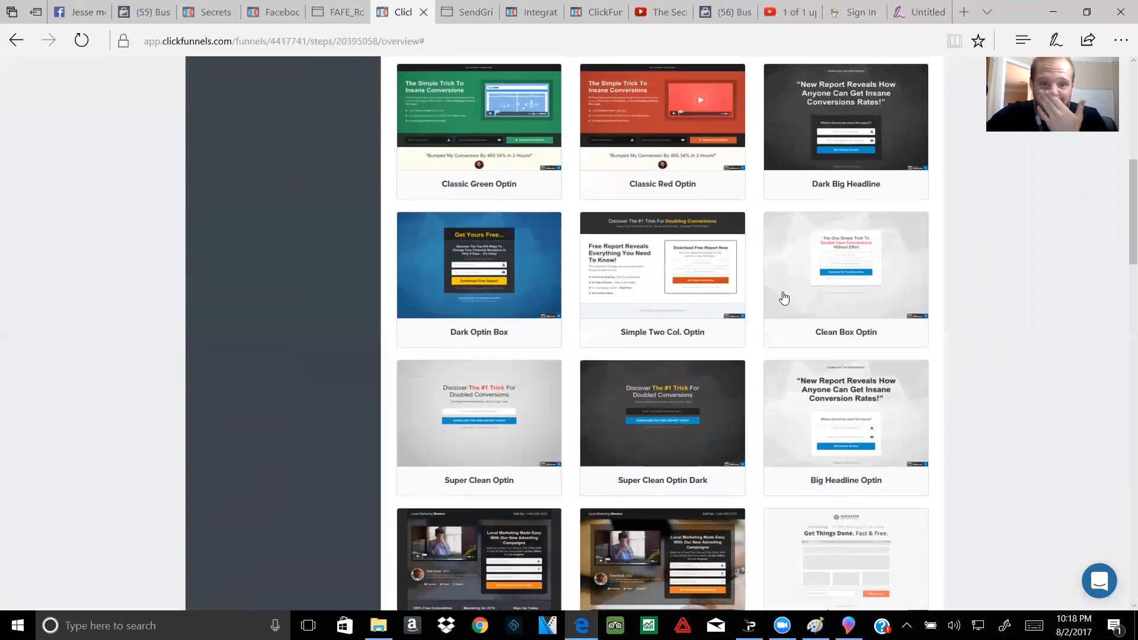
pyautogui.scroll(-6, 794, 504)
pyautogui.scroll(-5, 797, 490)
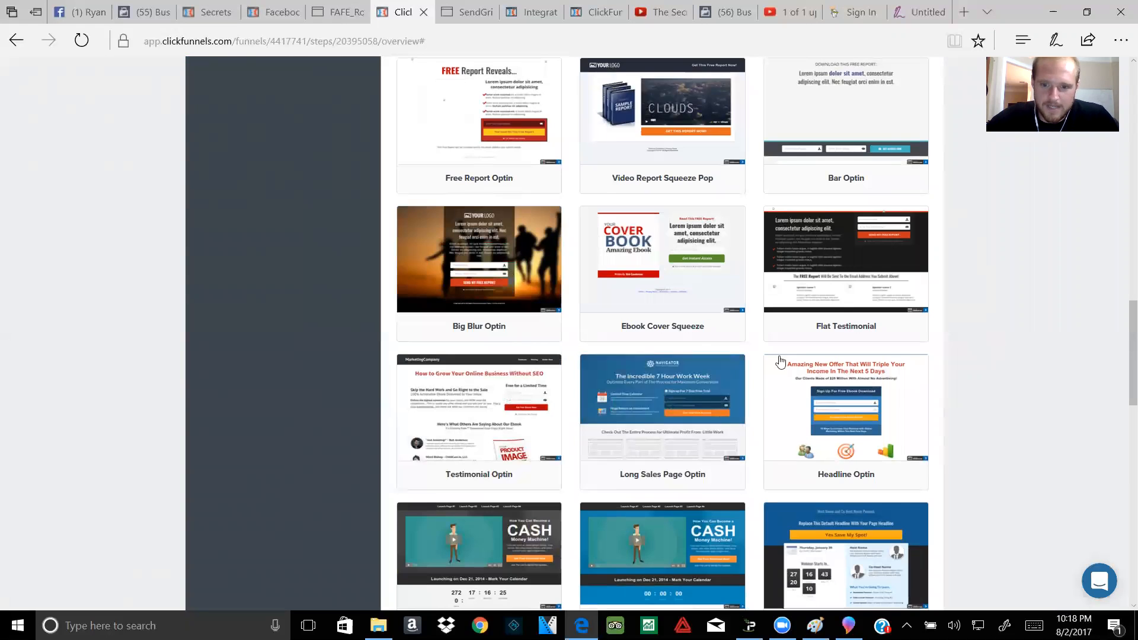
pyautogui.scroll(-3, 760, 391)
pyautogui.scroll(3, 672, 320)
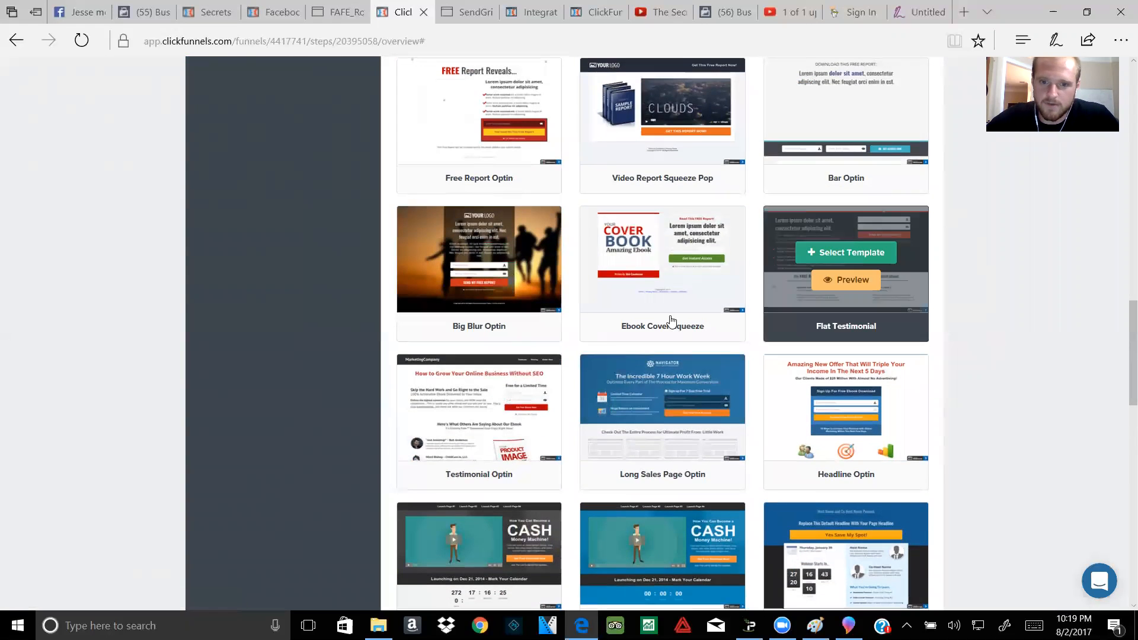
pyautogui.scroll(3, 806, 297)
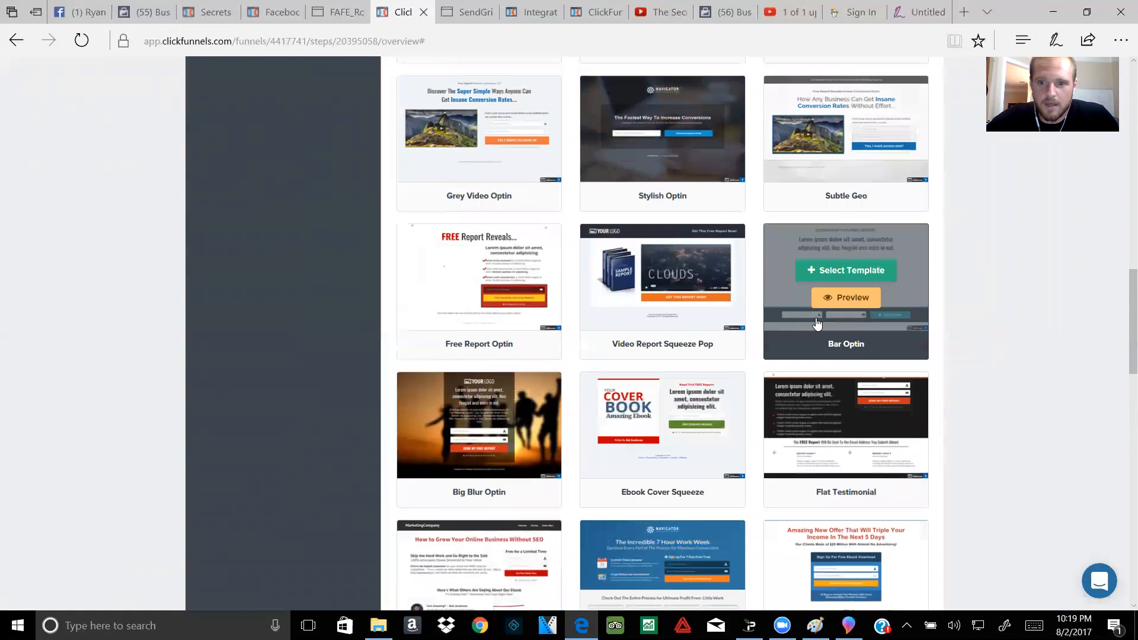
pyautogui.scroll(4, 817, 323)
pyautogui.scroll(4, 801, 314)
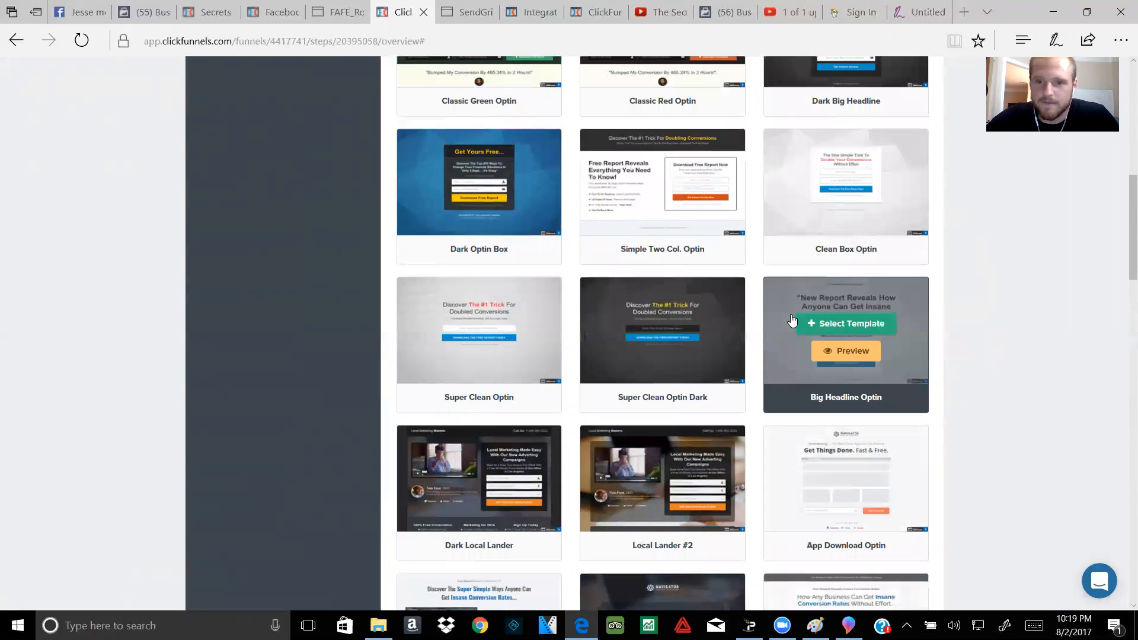
pyautogui.scroll(1, 791, 320)
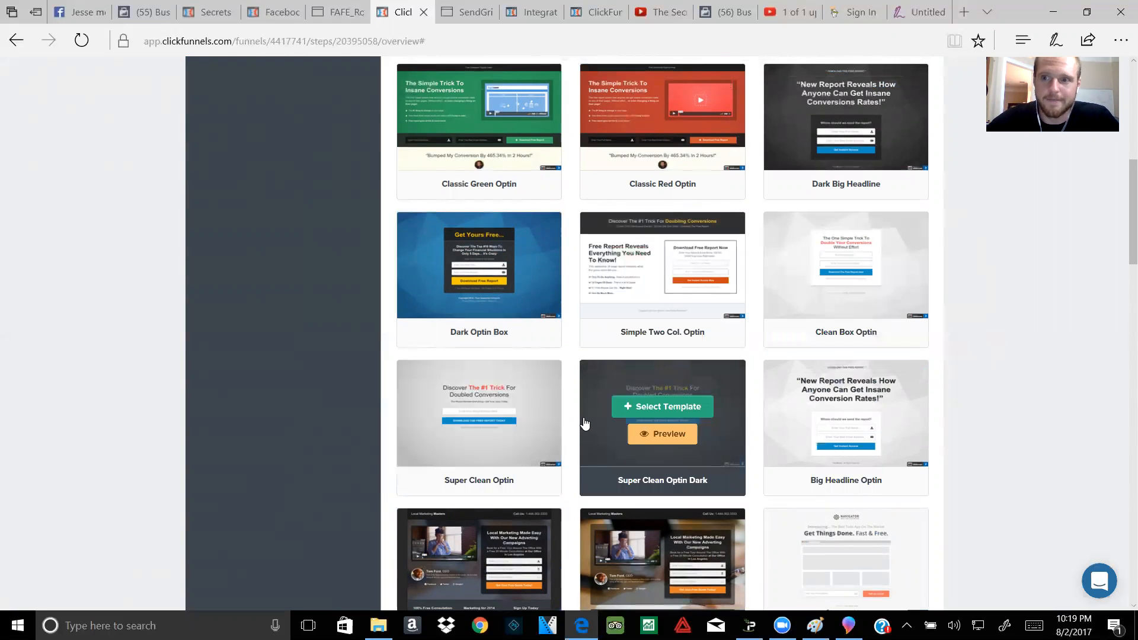
pyautogui.scroll(3, 584, 423)
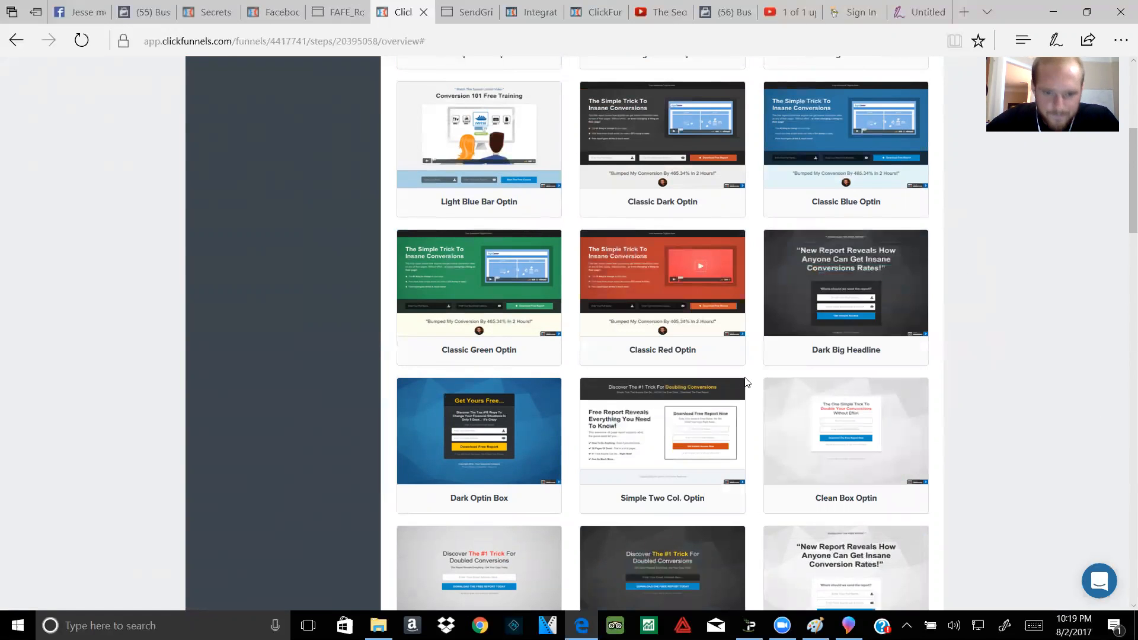
pyautogui.scroll(-1, 742, 384)
# Step: Build the optin page from the Clean Box Optin template and open it in the editor
pyautogui.moveTo(818, 388)
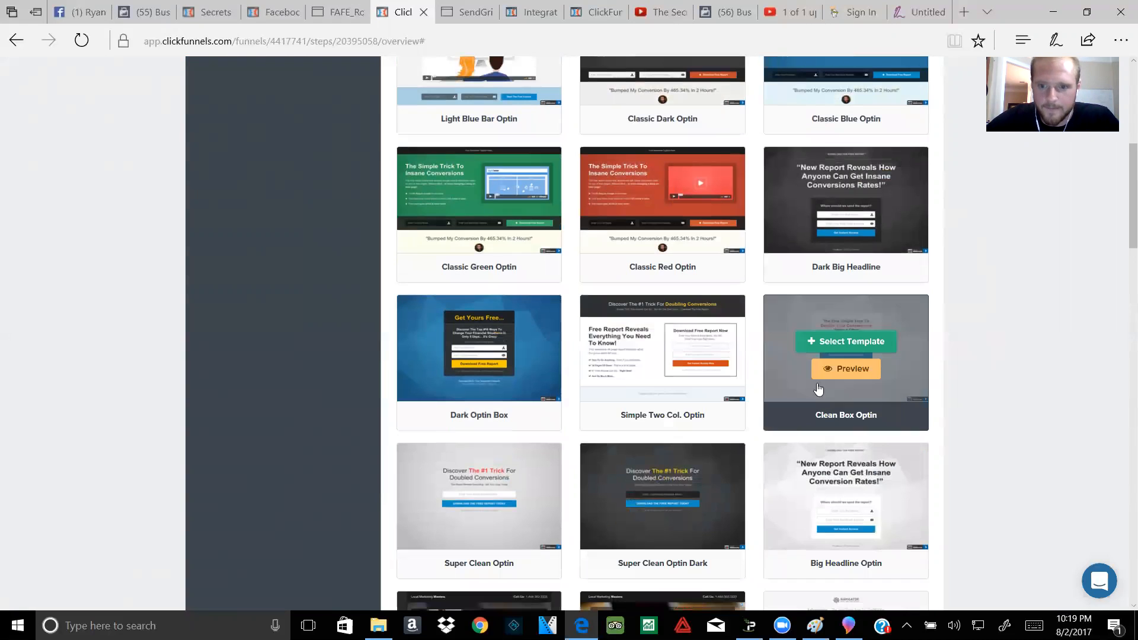
pyautogui.click(833, 344)
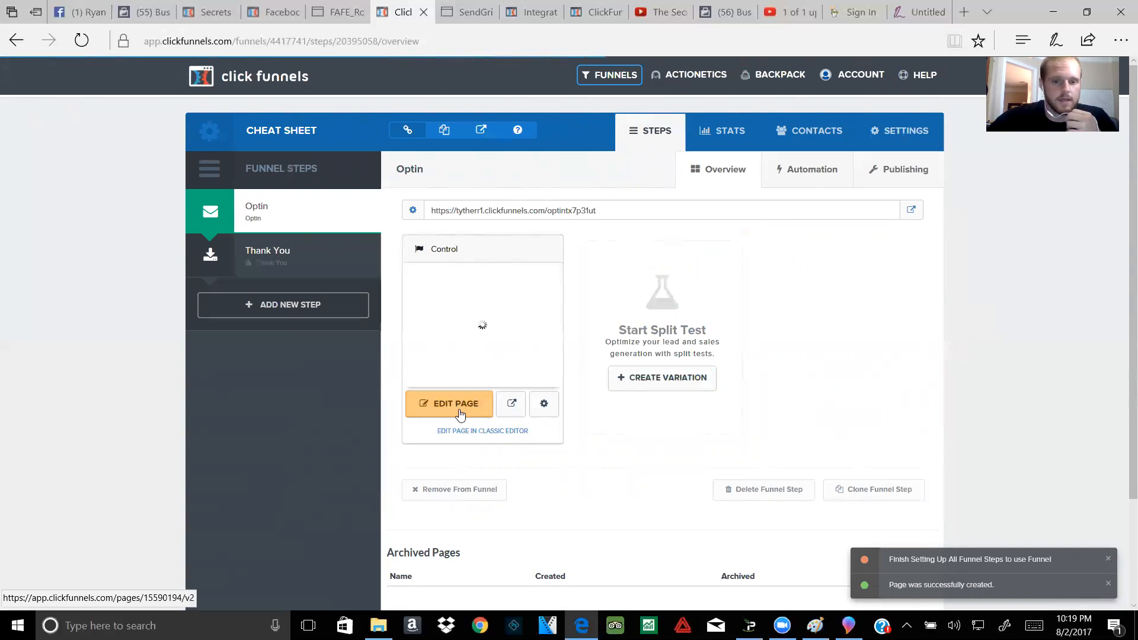
pyautogui.click(478, 412)
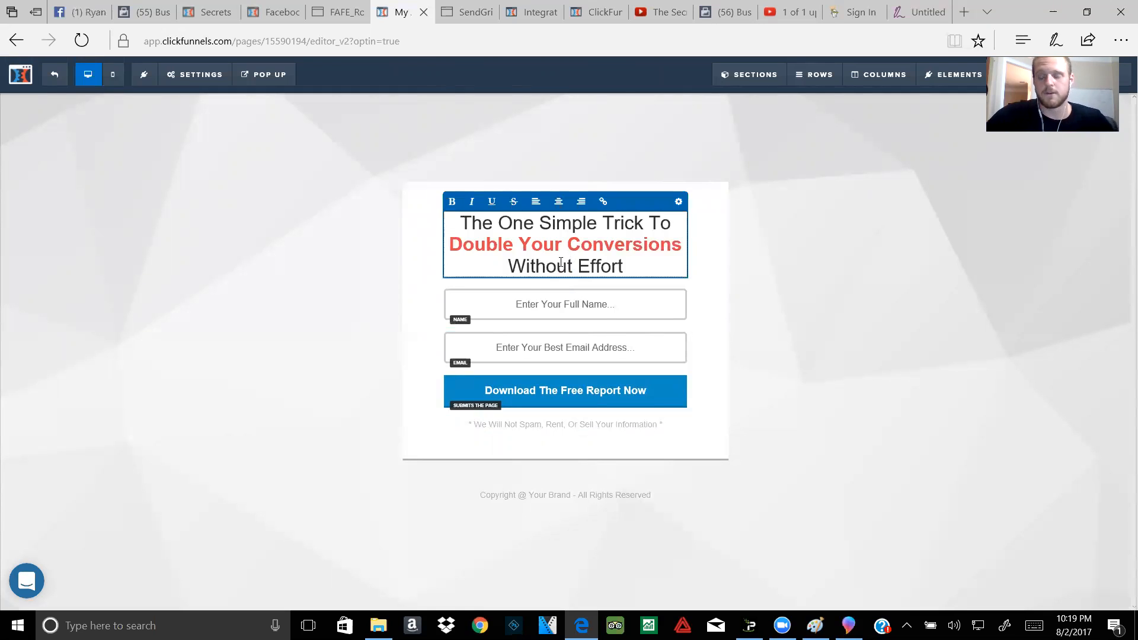
# Step: Replace the template headline with '7 Simple Steps To Increase Your Credit Cheat Sheet'
pyautogui.moveTo(623, 267); pyautogui.dragTo(452, 222)
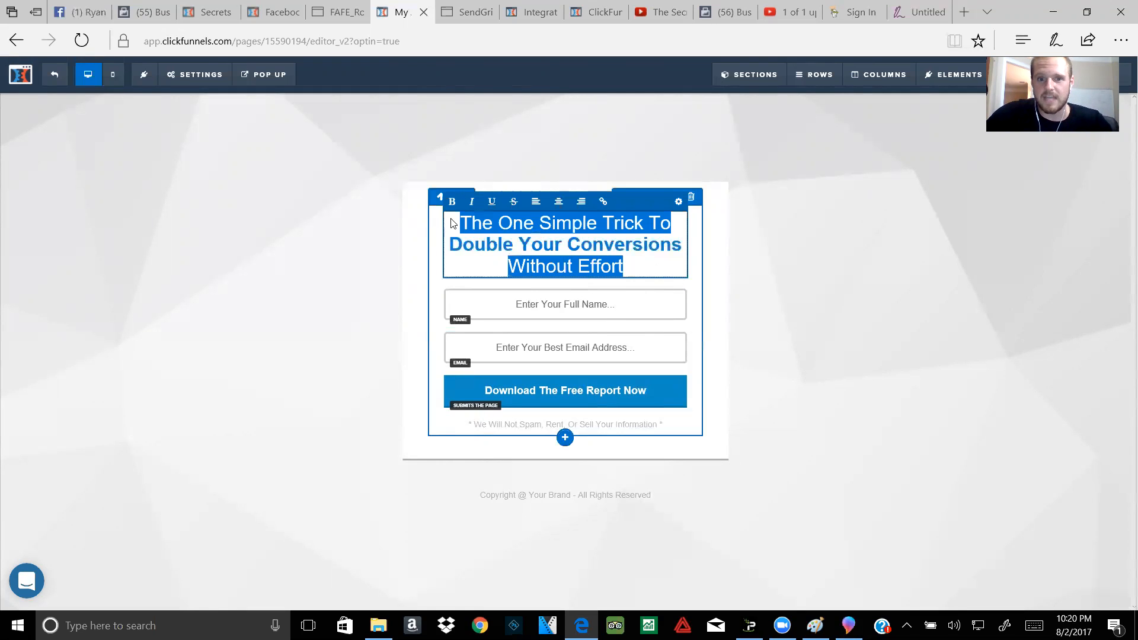
pyautogui.press('BackSpace')
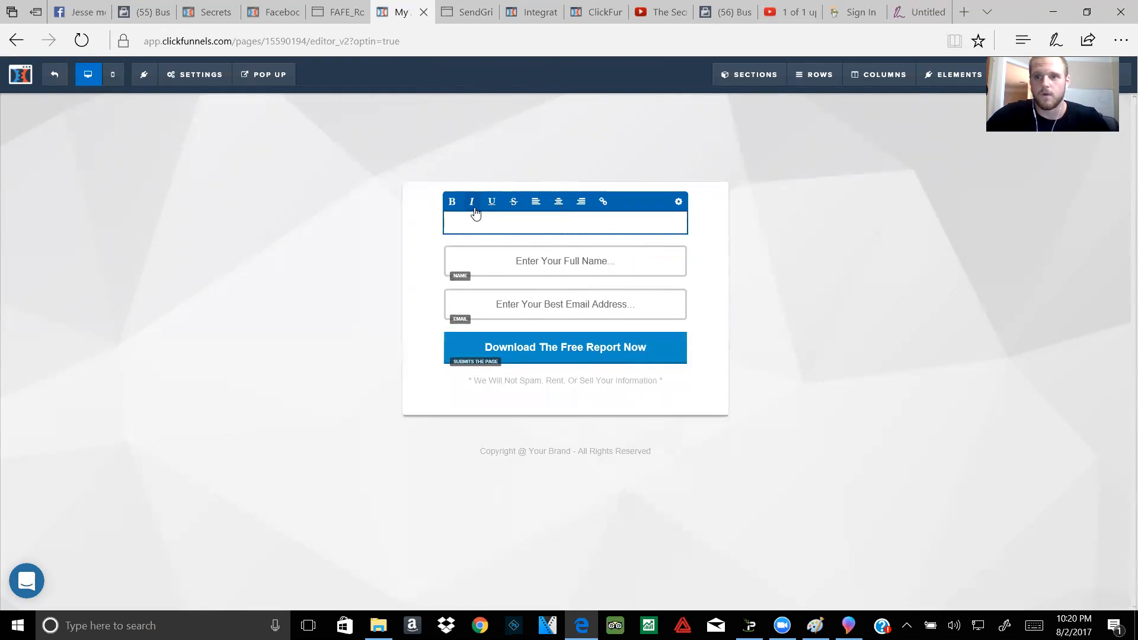
pyautogui.write('7')
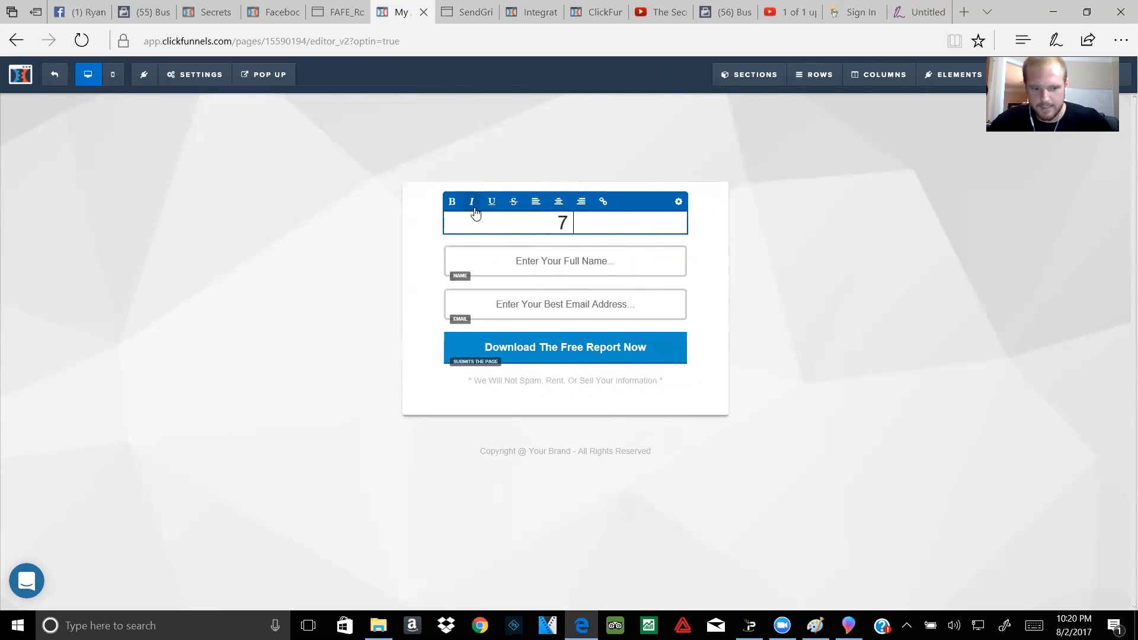
pyautogui.write(' Simple XS')
pyautogui.press('BackSpace')
pyautogui.press('BackSpace')
pyautogui.write('Steps To Increase')
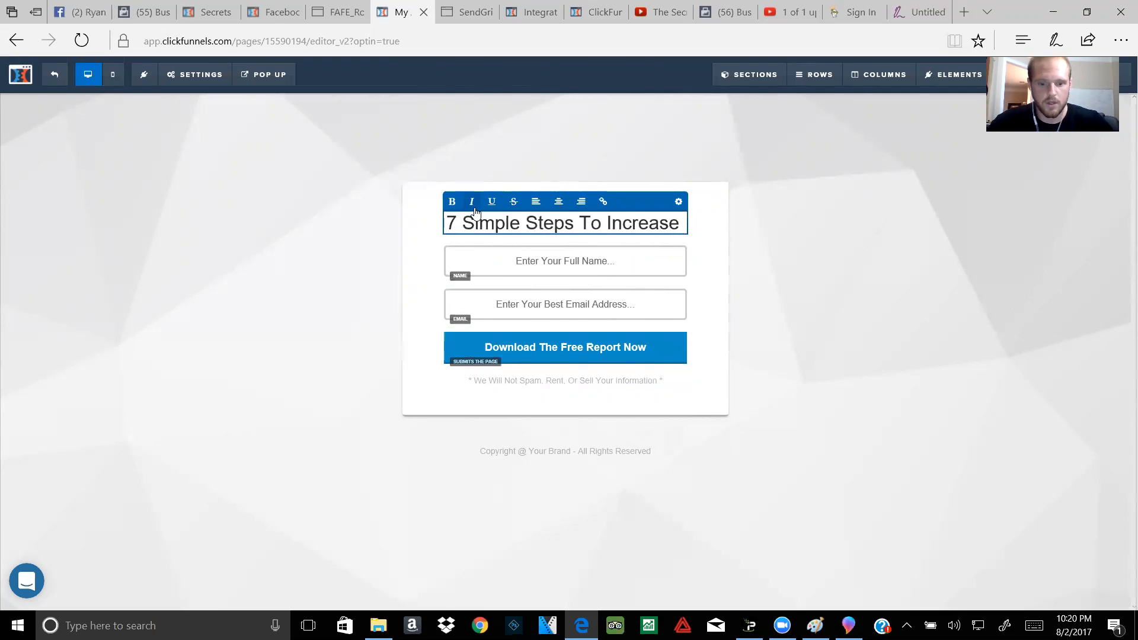
pyautogui.write(' Your Credit')
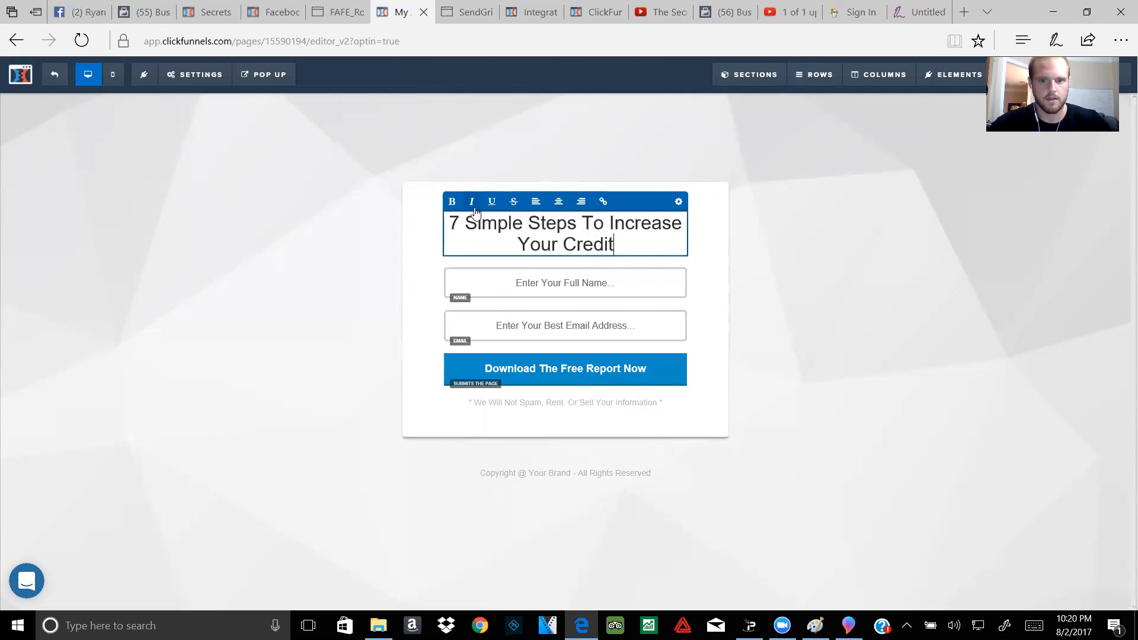
pyautogui.write(' C')
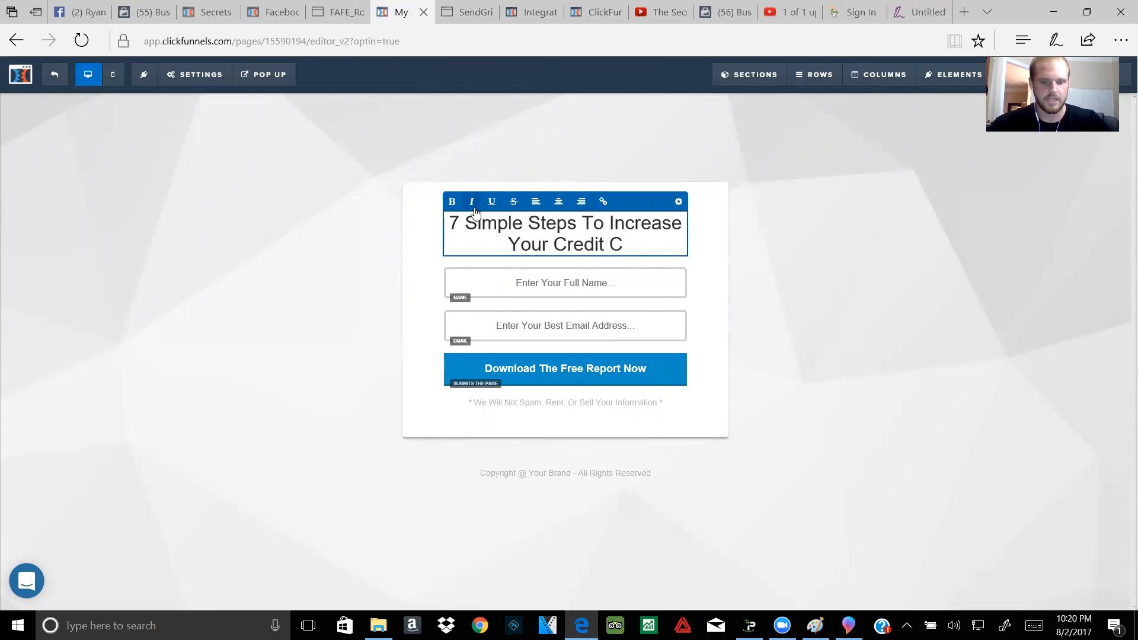
pyautogui.write('heat Sheet')
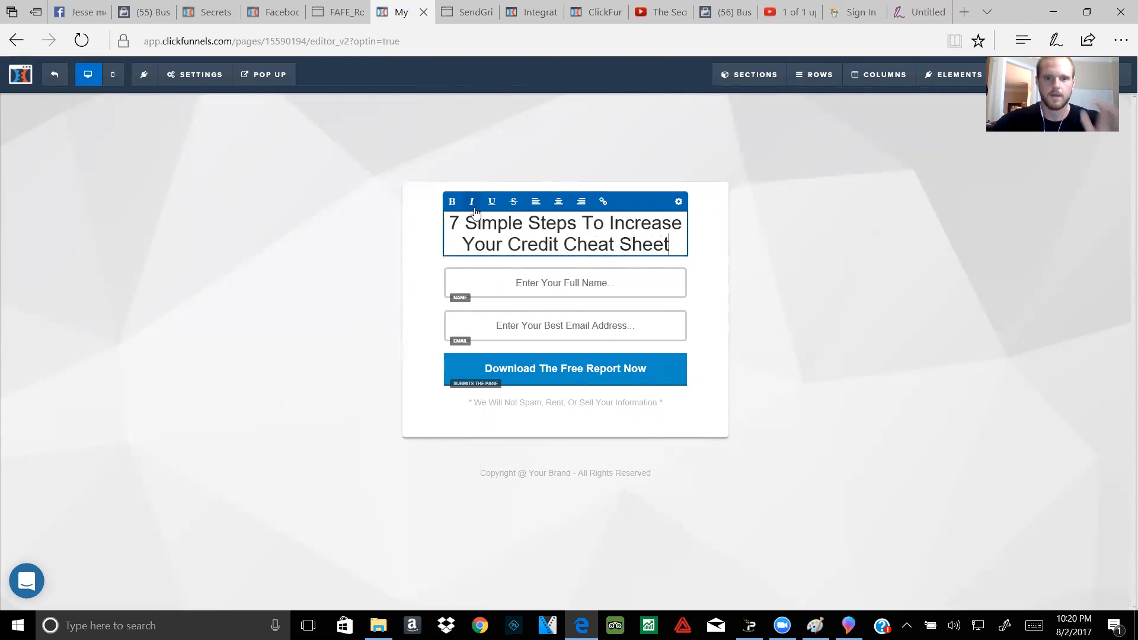
# Step: Add a Headline element above the '7 Simple Steps' headline and select its placeholder text
pyautogui.click(661, 169)
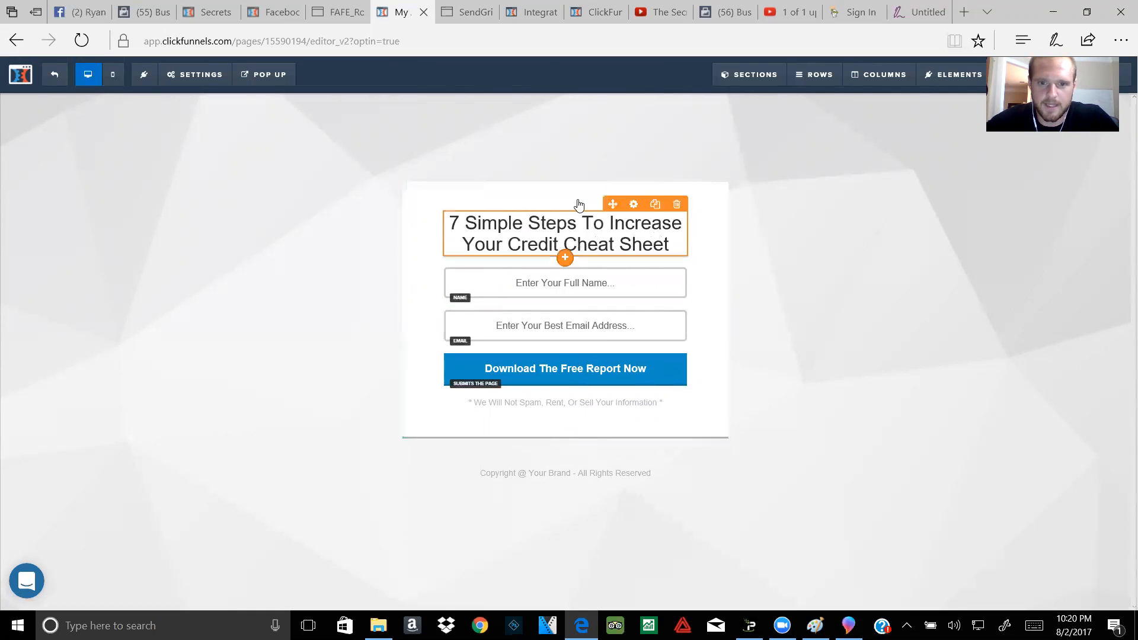
pyautogui.moveTo(954, 74)
pyautogui.click(945, 97)
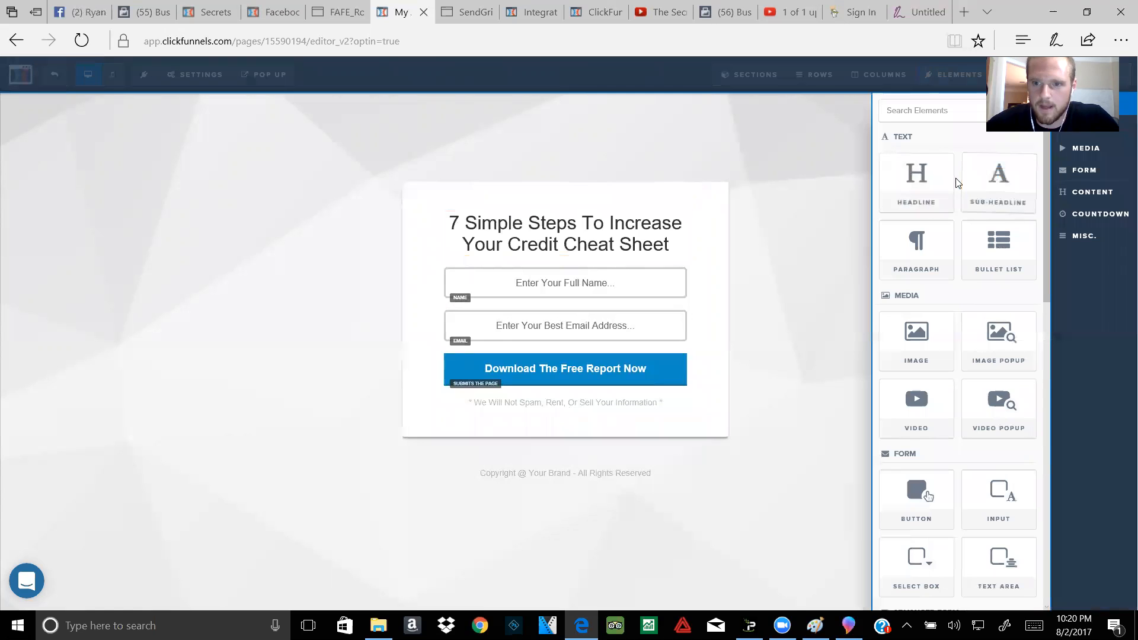
pyautogui.moveTo(917, 171)
pyautogui.mouseDown()
pyautogui.moveTo(414, 228)
pyautogui.moveTo(544, 212)
pyautogui.moveTo(585, 152)
pyautogui.moveTo(595, 240)
pyautogui.moveTo(599, 224)
pyautogui.mouseUp()
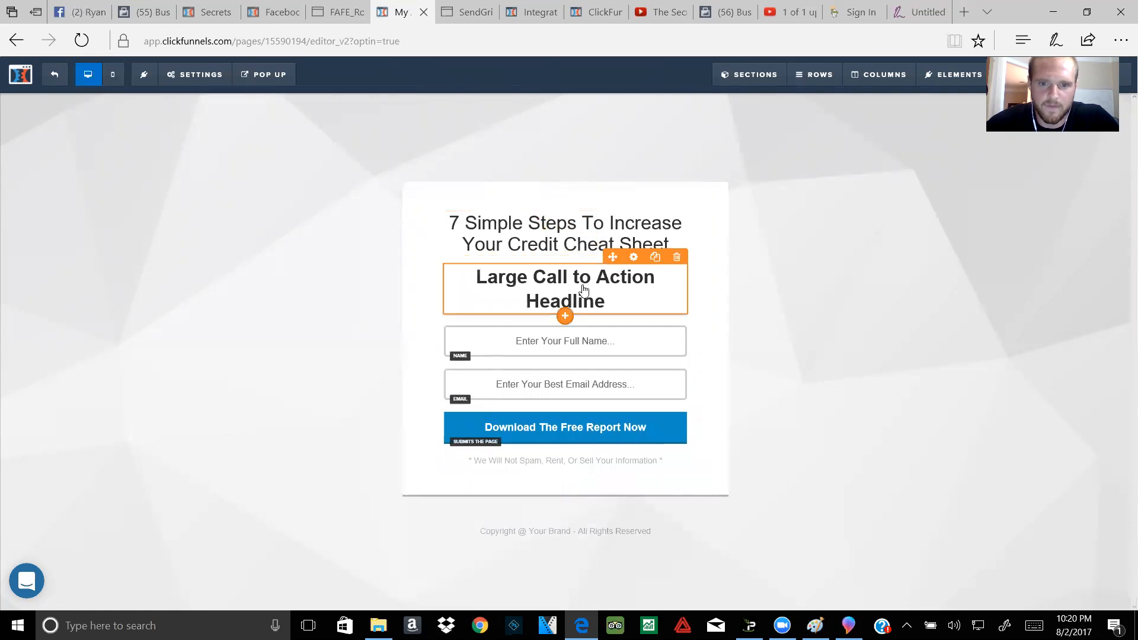
pyautogui.moveTo(564, 297); pyautogui.dragTo(563, 216)
pyautogui.click(576, 252)
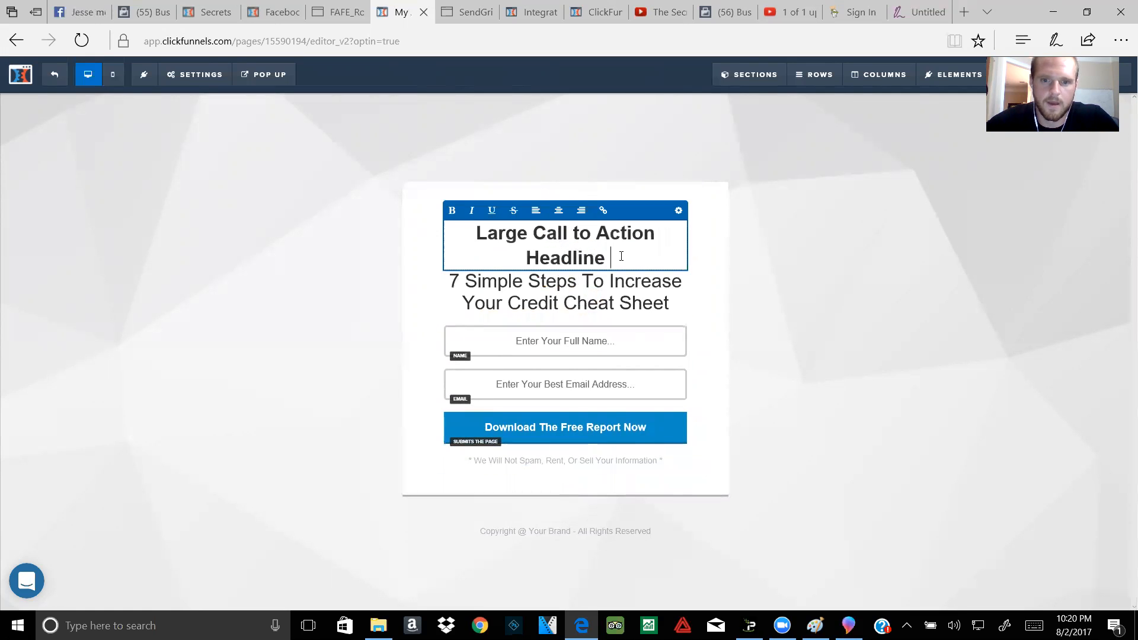
pyautogui.moveTo(621, 256); pyautogui.dragTo(510, 219)
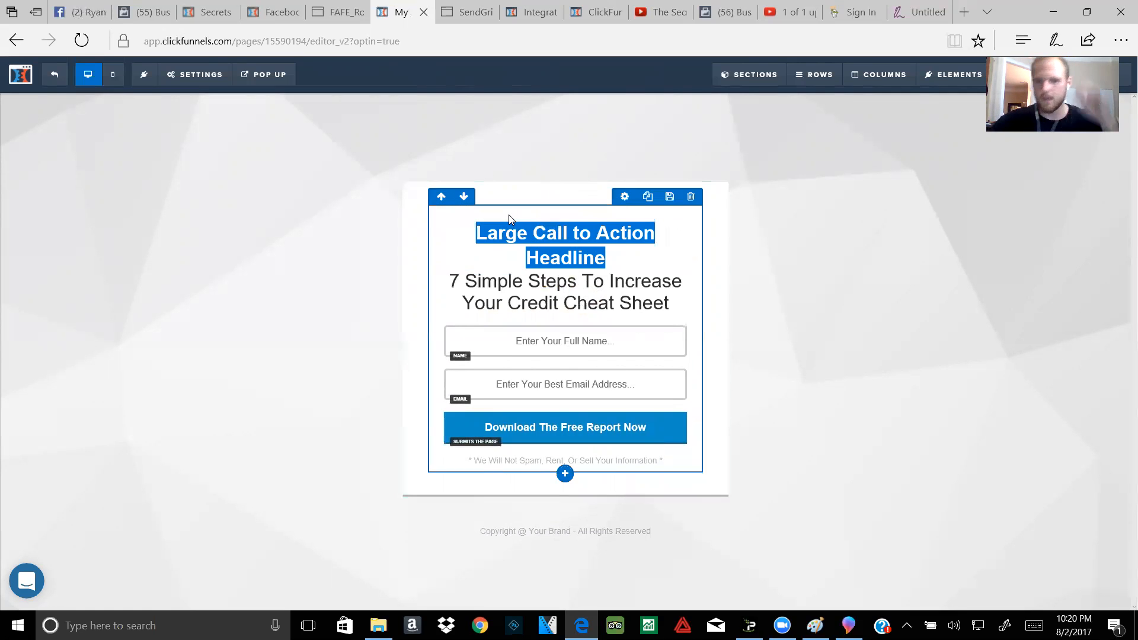
# Step: Replace the new headline's placeholder with 'Where Do You Want Me To Send Your Cheat Sheet?'
pyautogui.press('BackSpace')
pyautogui.click(612, 361)
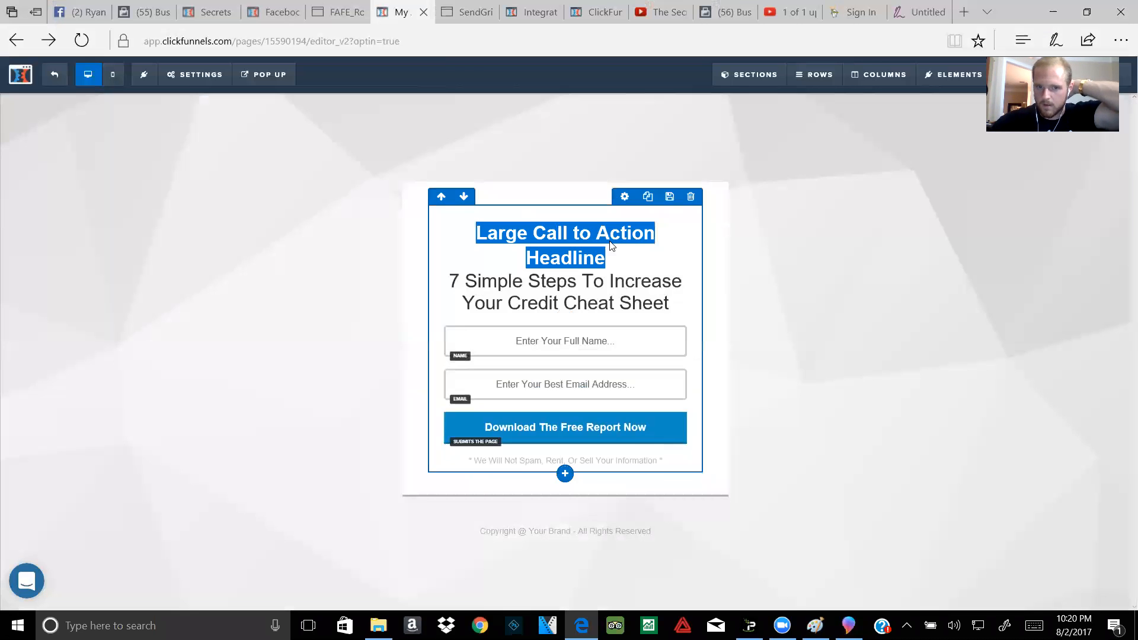
pyautogui.click(602, 261)
pyautogui.click(605, 259)
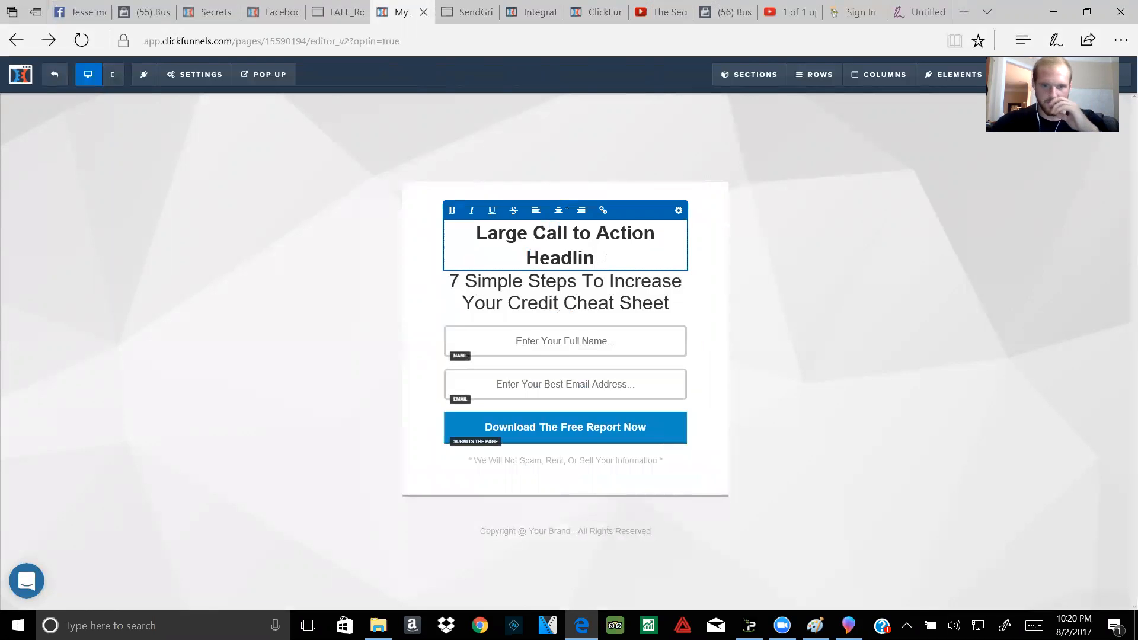
pyautogui.press('BackSpace')
pyautogui.press('BackSpace')
pyautogui.press('BackSpace')
pyautogui.press('BackSpace')
pyautogui.press('BackSpace')
pyautogui.press('BackSpace')
pyautogui.press('BackSpace')
pyautogui.press('BackSpace')
pyautogui.press('BackSpace')
pyautogui.press('BackSpace')
pyautogui.press('BackSpace')
pyautogui.press('BackSpace')
pyautogui.press('BackSpace')
pyautogui.press('BackSpace')
pyautogui.press('BackSpace')
pyautogui.press('BackSpace')
pyautogui.press('BackSpace')
pyautogui.press('BackSpace')
pyautogui.press('BackSpace')
pyautogui.press('BackSpace')
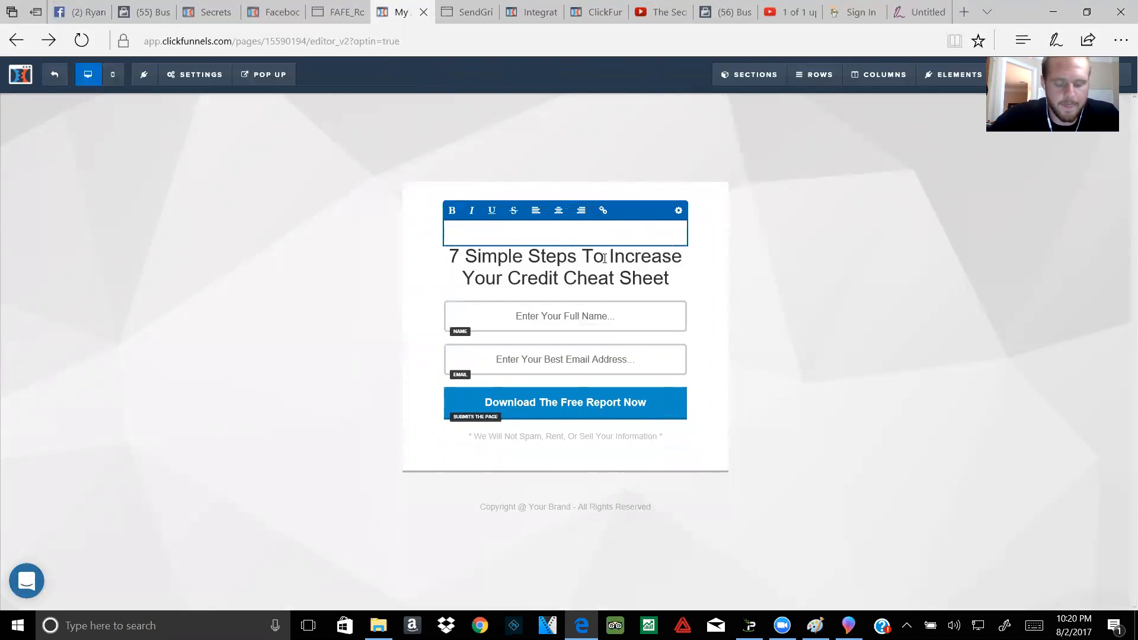
pyautogui.write('Where ')
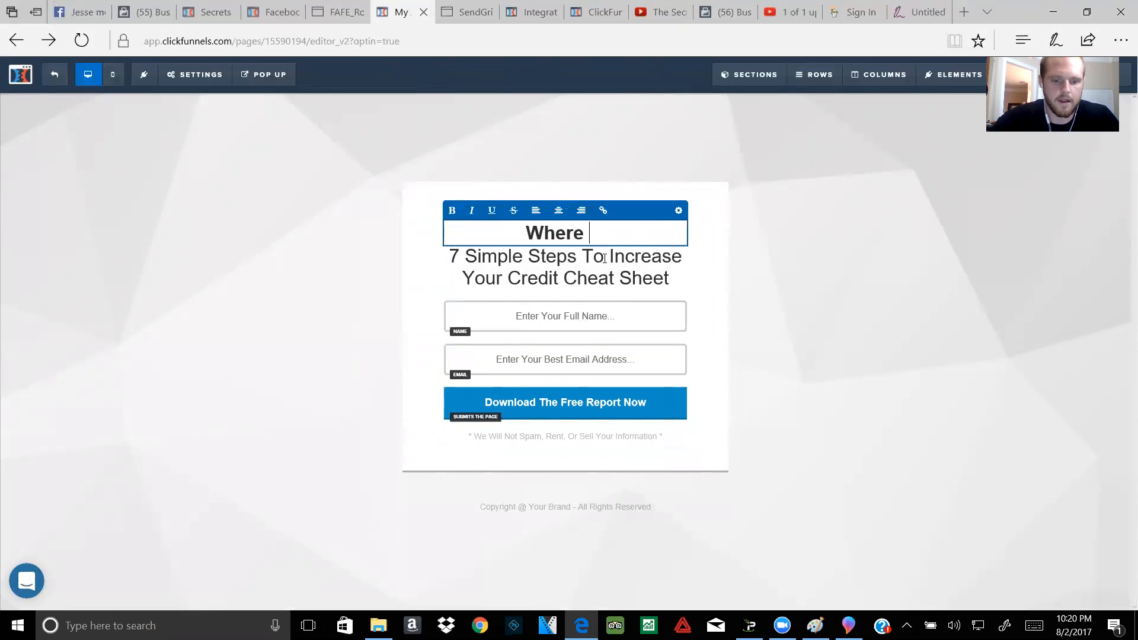
pyautogui.write('Do y')
pyautogui.press('BackSpace')
pyautogui.write('You Want ')
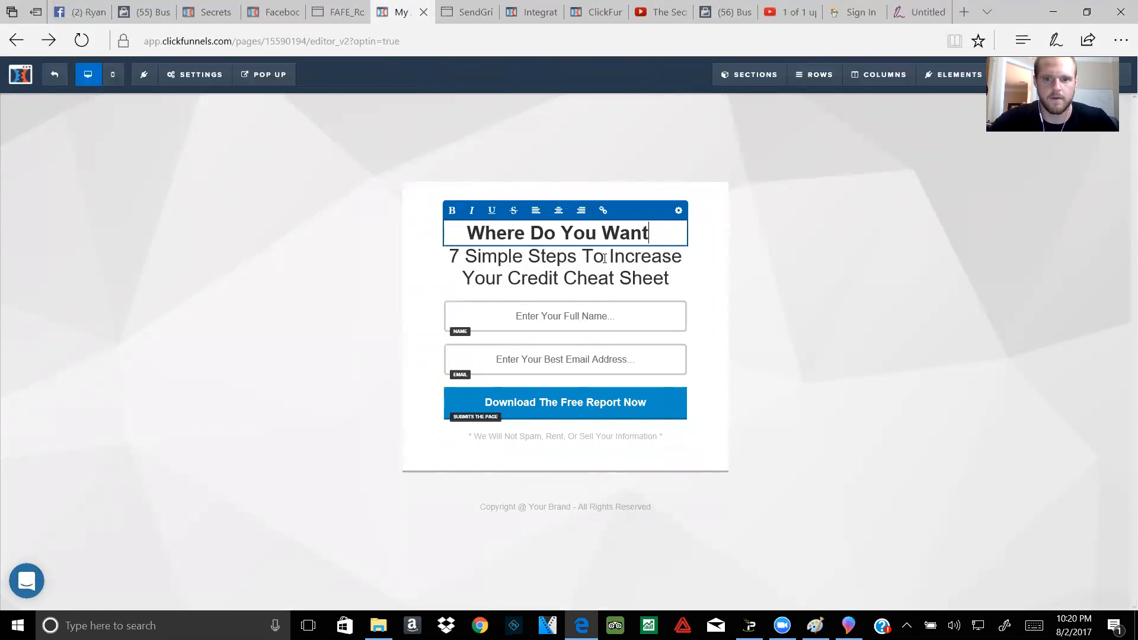
pyautogui.write('Me Y')
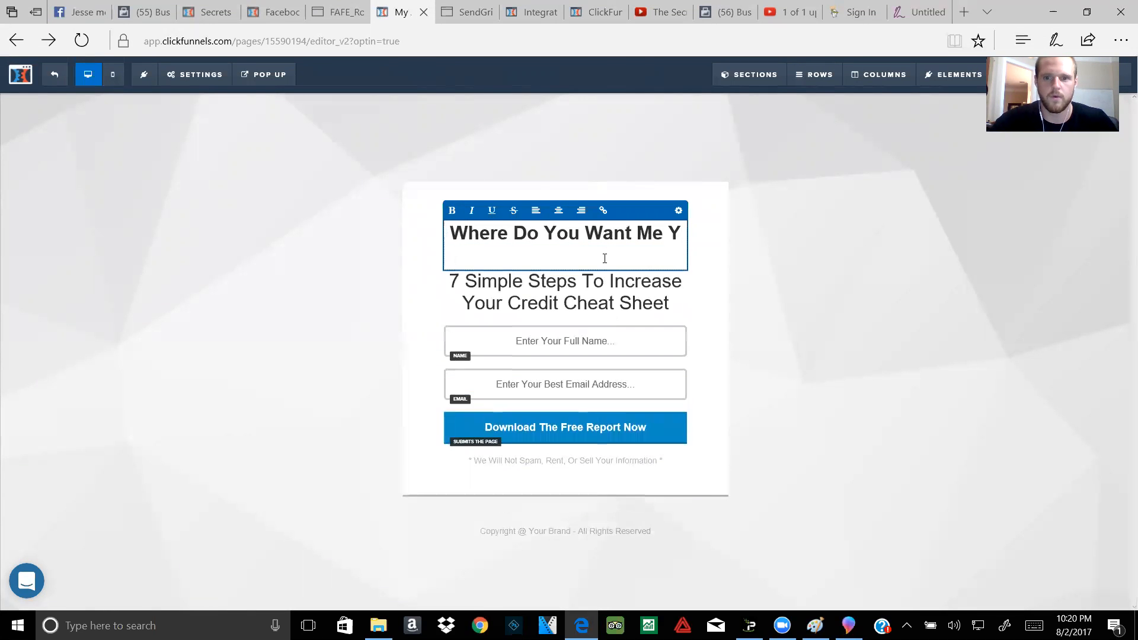
pyautogui.press('BackSpace')
pyautogui.write('To Send Your Cheat Sheet')
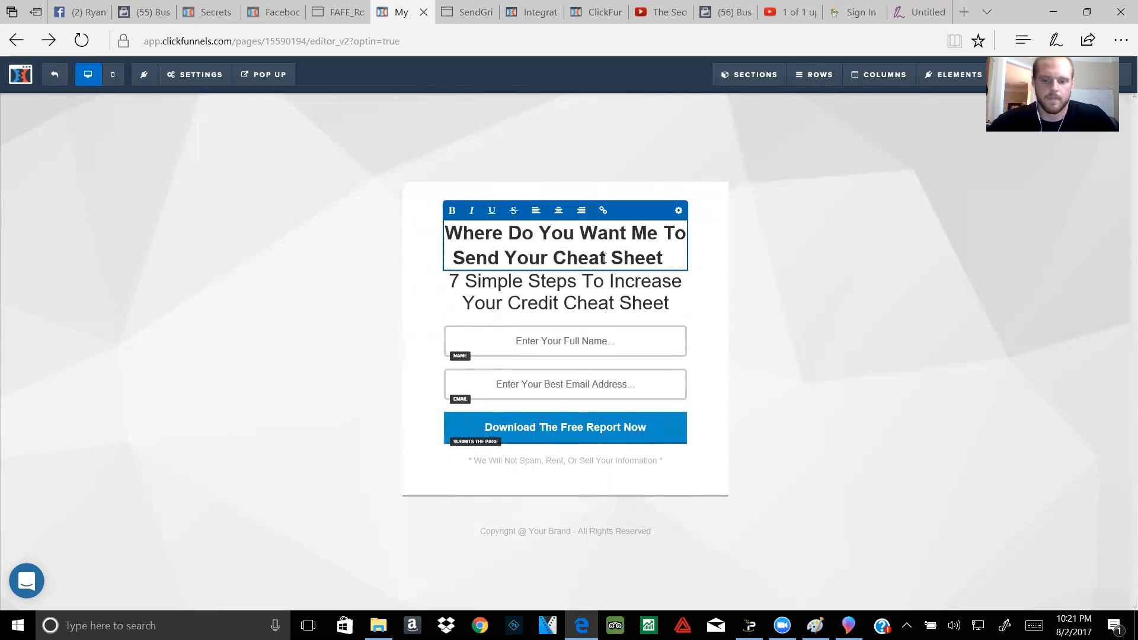
pyautogui.write('?')
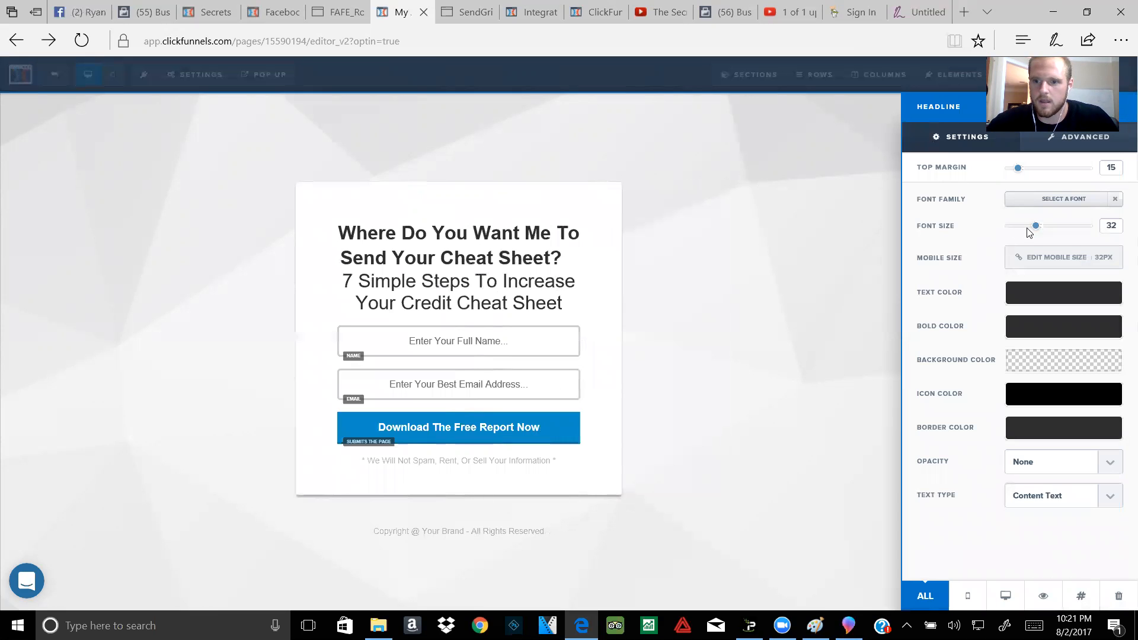
# Step: Shrink the text size of the new question headline
pyautogui.moveTo(1033, 233); pyautogui.dragTo(1010, 232)
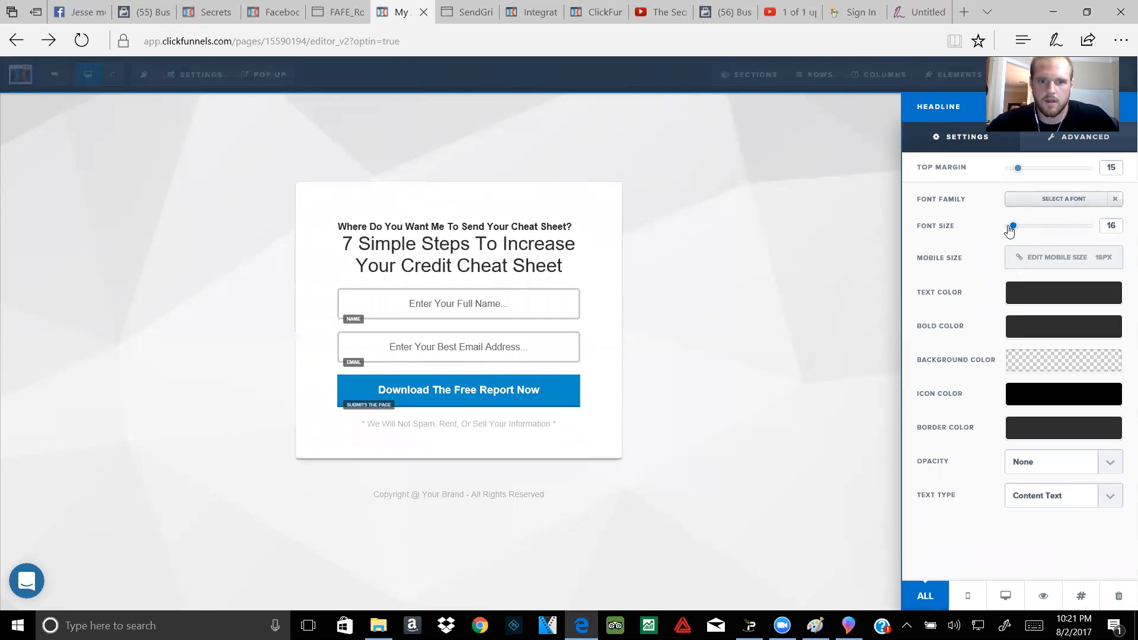
pyautogui.click(551, 261)
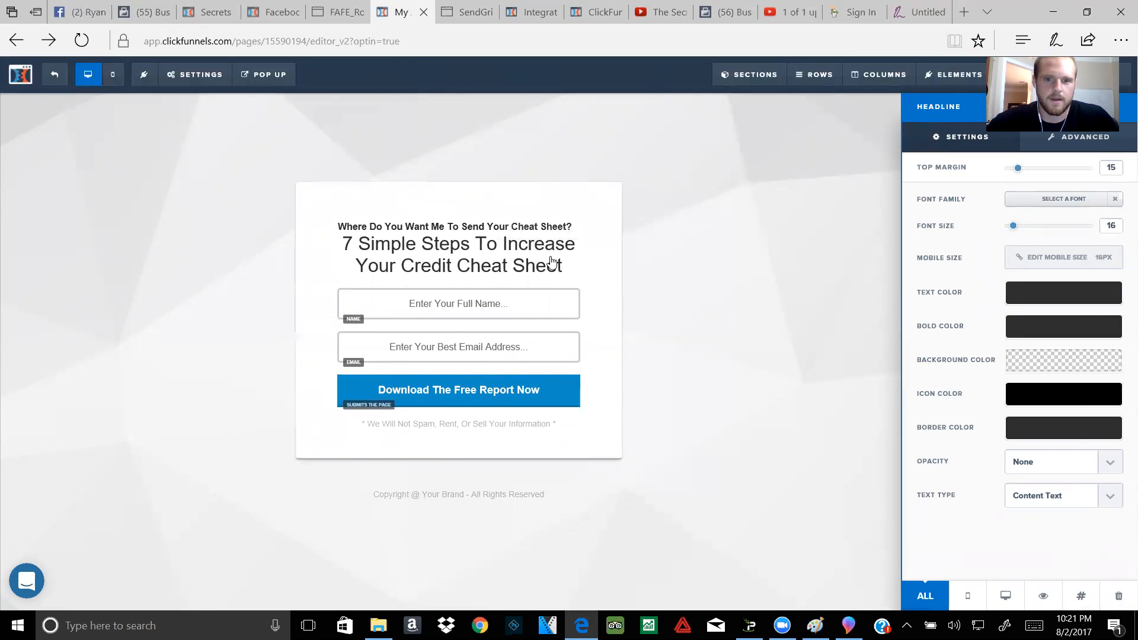
pyautogui.click(563, 243)
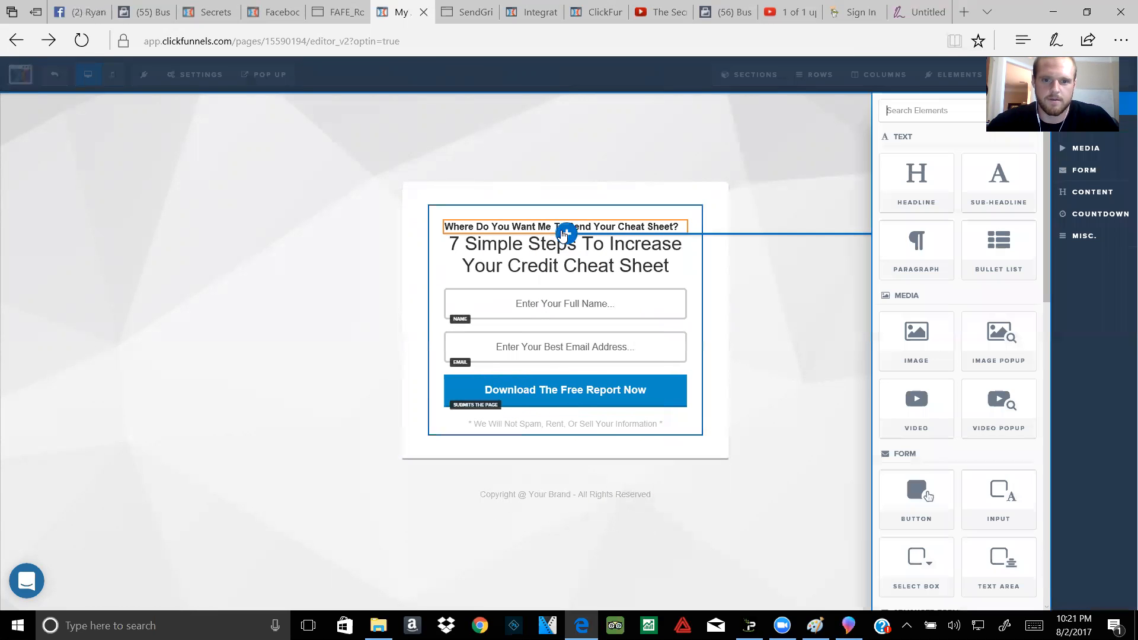
pyautogui.click(597, 163)
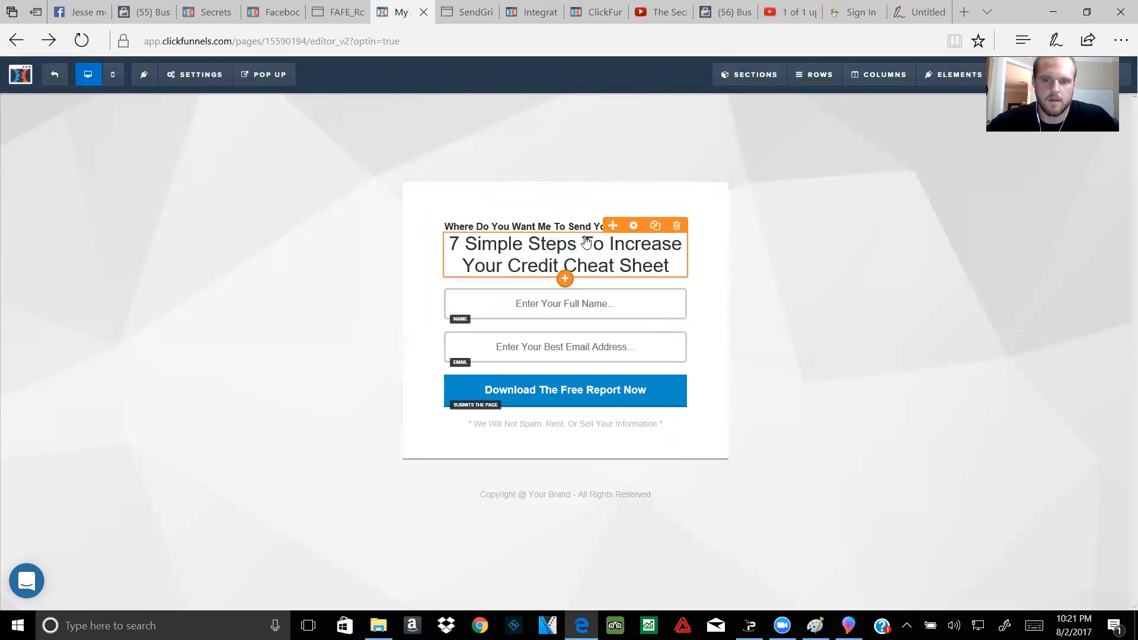
# Step: Give the main headline a top margin of 25
pyautogui.click(587, 243)
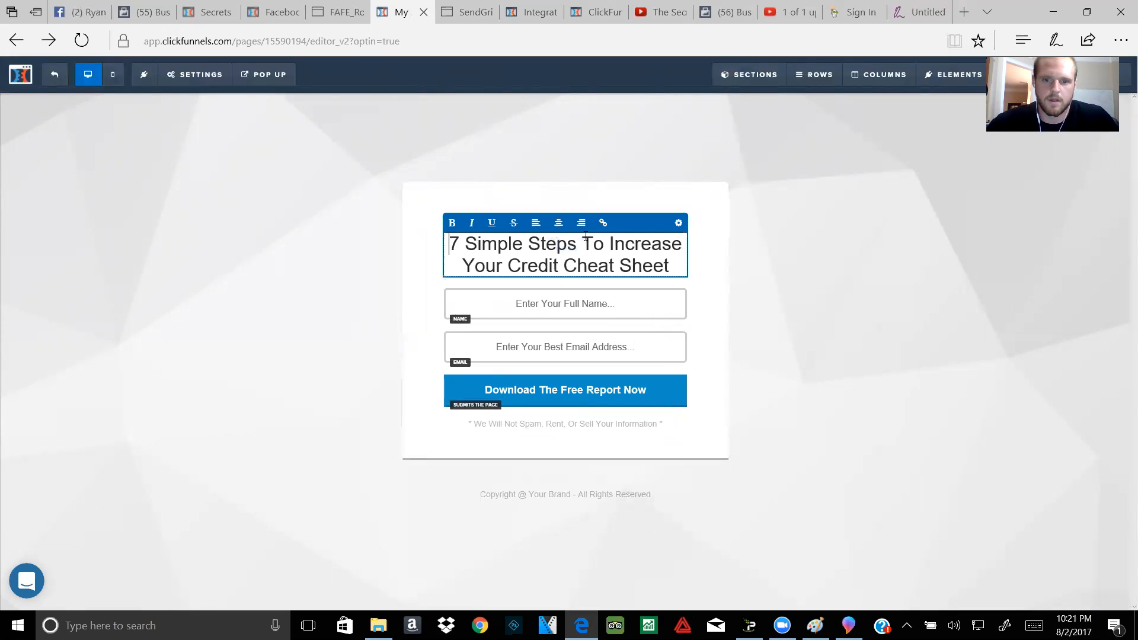
pyautogui.click(676, 225)
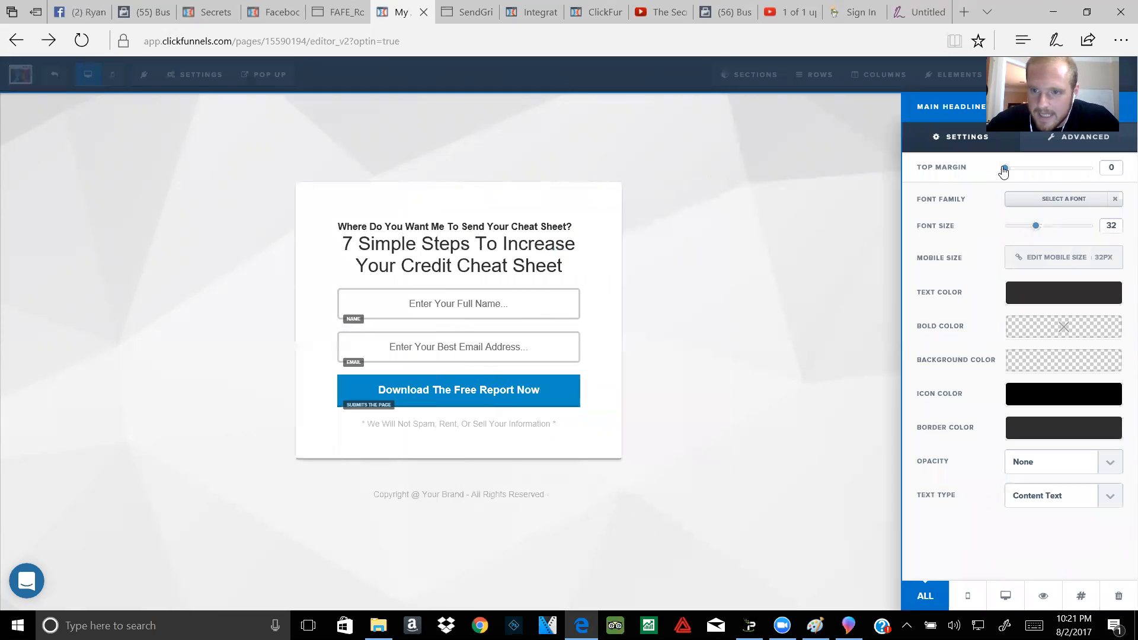
pyautogui.moveTo(1004, 171); pyautogui.dragTo(1028, 176)
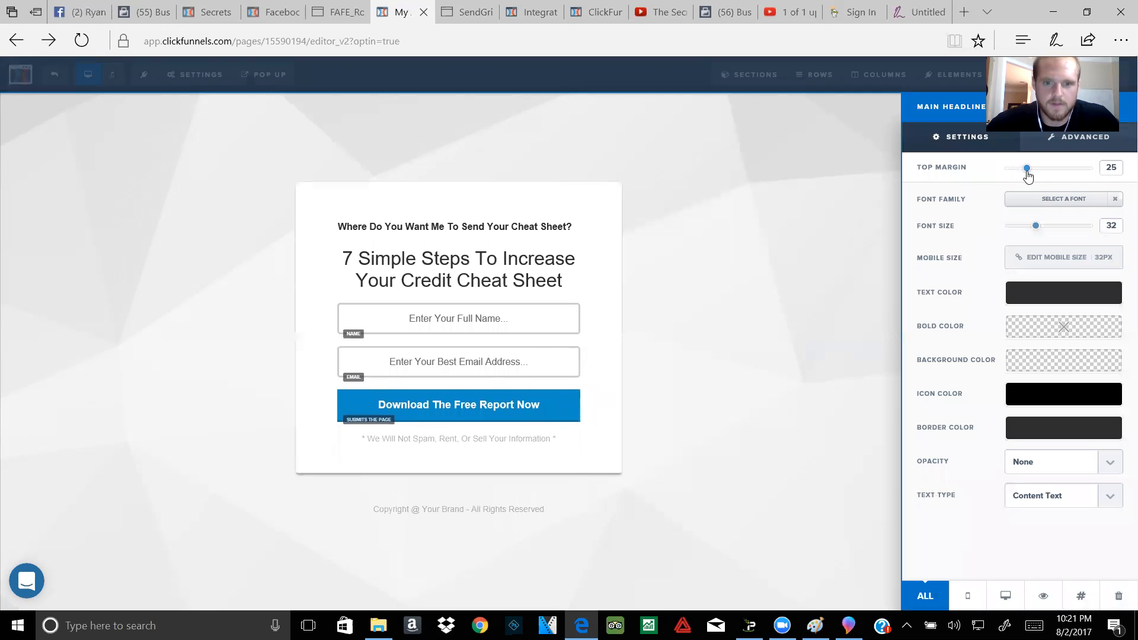
pyautogui.click(450, 280)
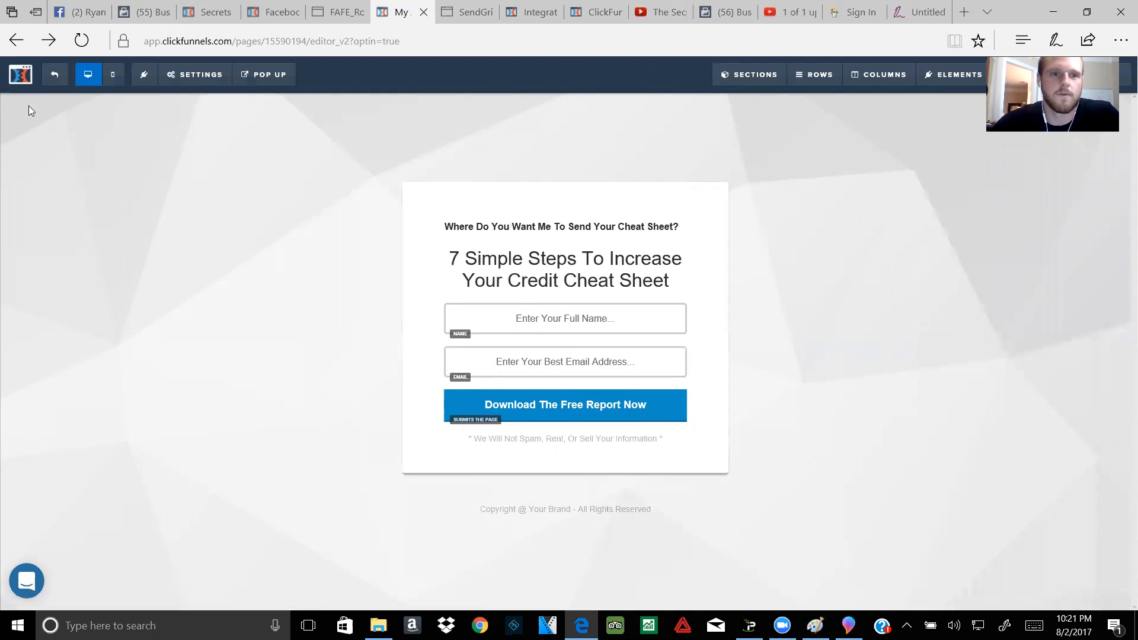
# Step: Set the page background to the blue geometric image blue-geo.png from the Background library
pyautogui.moveTo(203, 85)
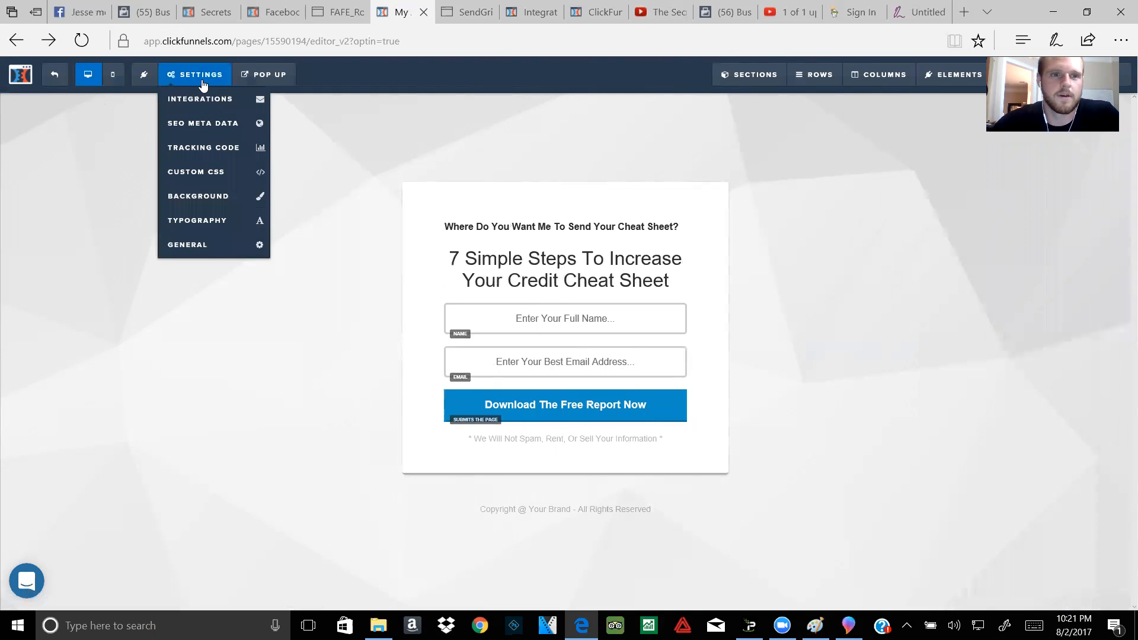
pyautogui.click(236, 198)
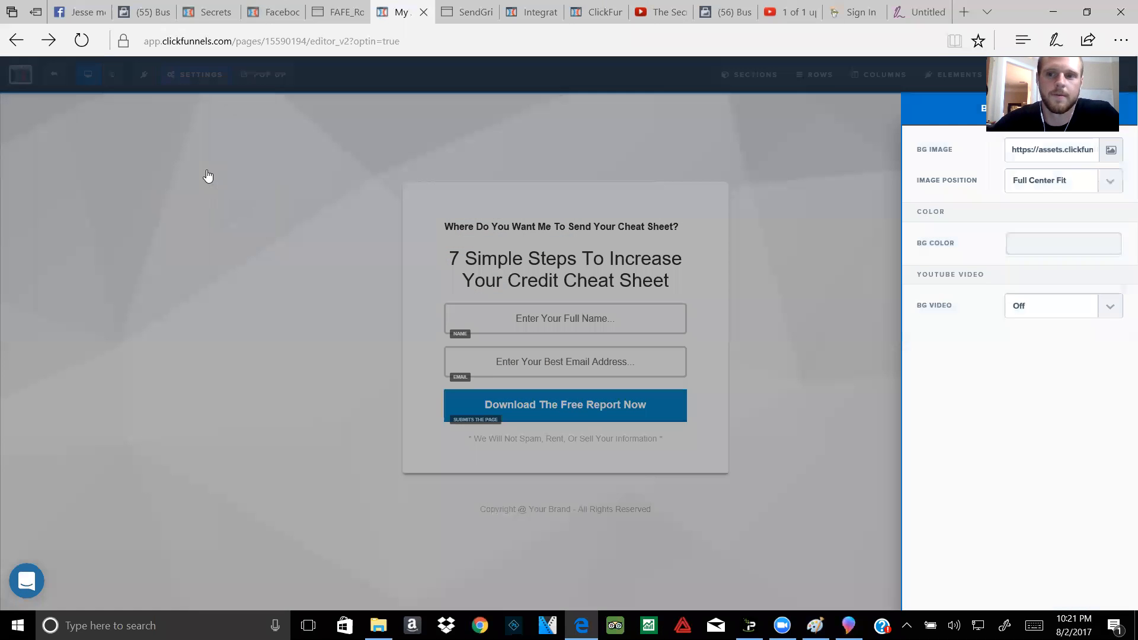
pyautogui.click(1108, 149)
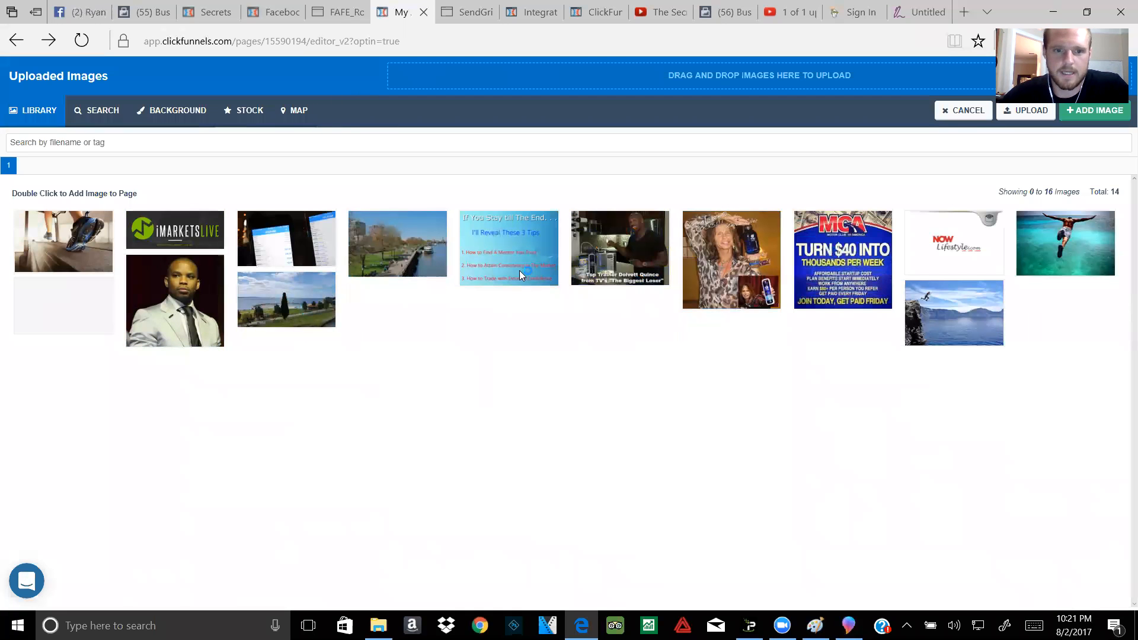
pyautogui.click(179, 117)
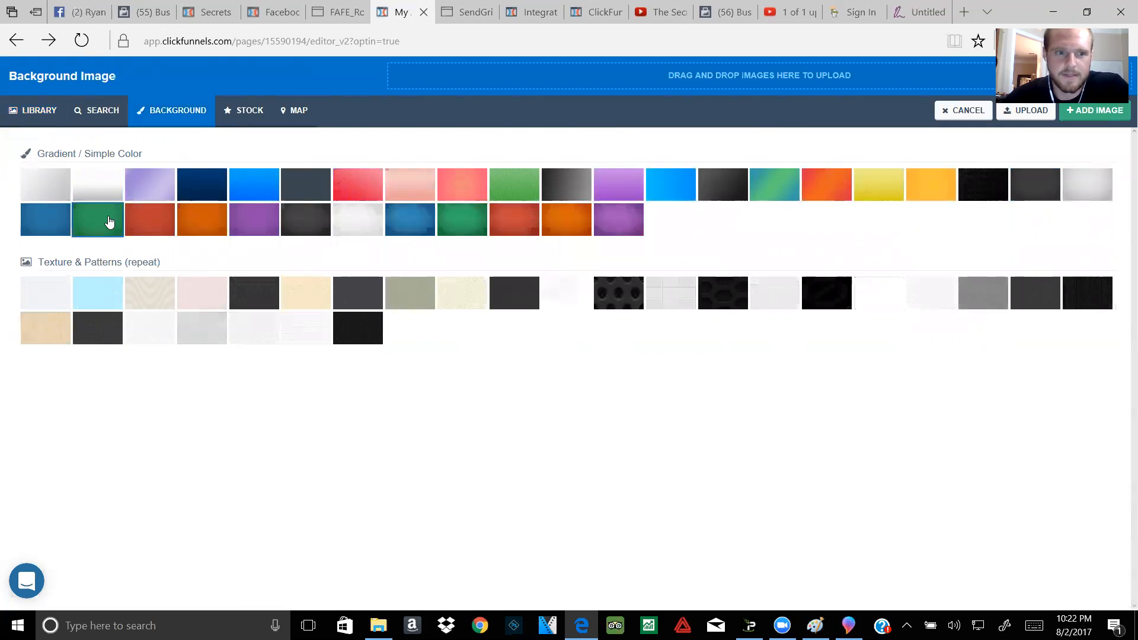
pyautogui.click(412, 229)
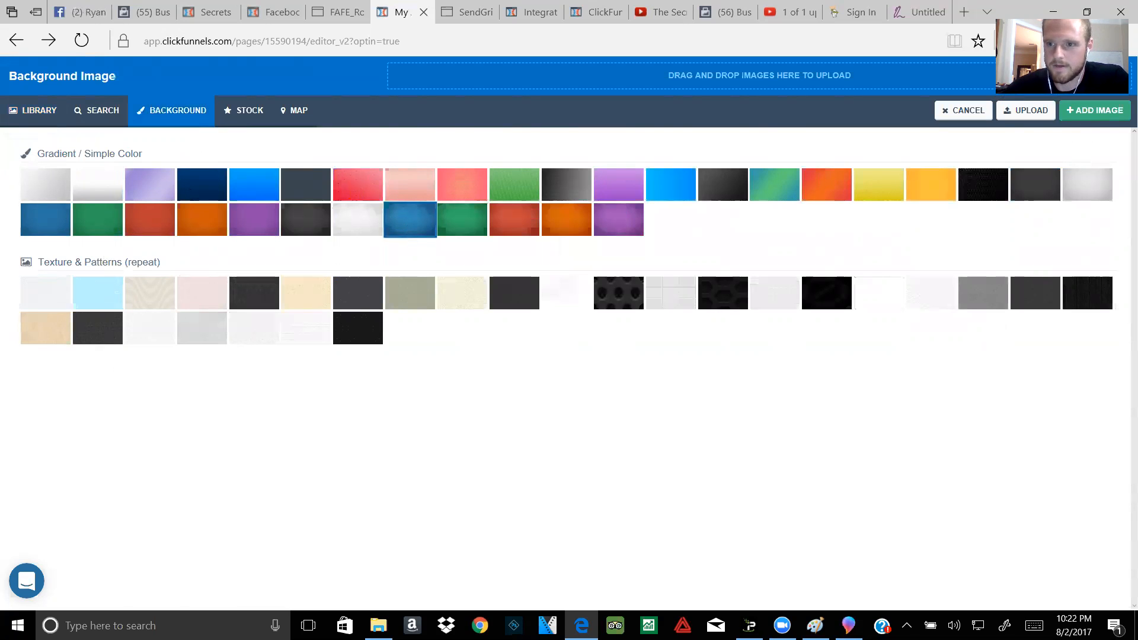
pyautogui.click(1068, 114)
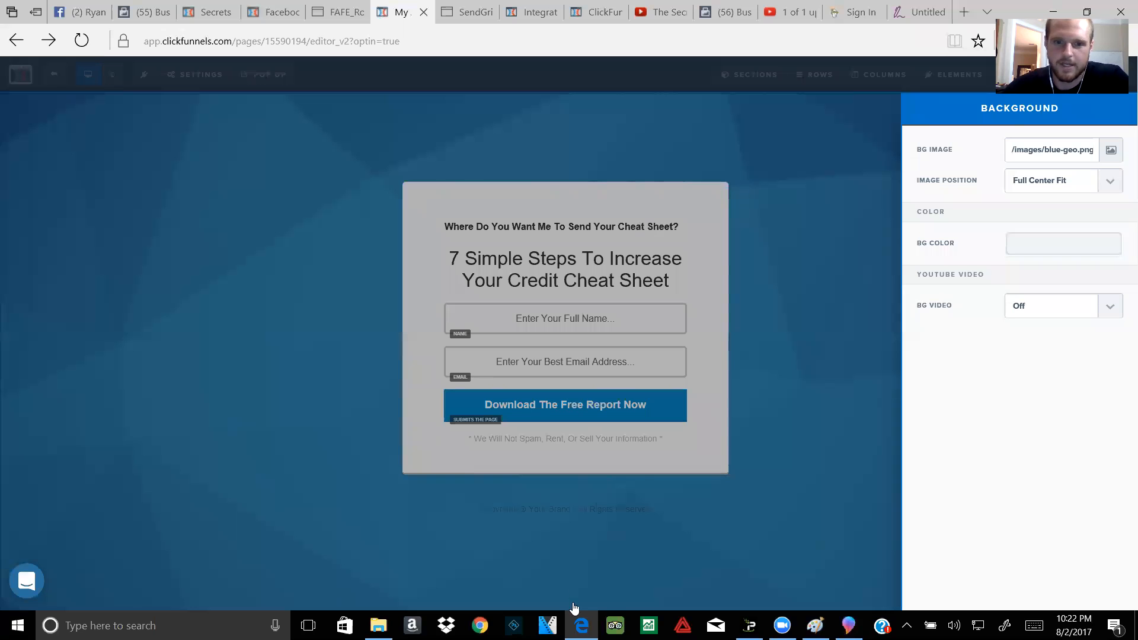
pyautogui.click(353, 347)
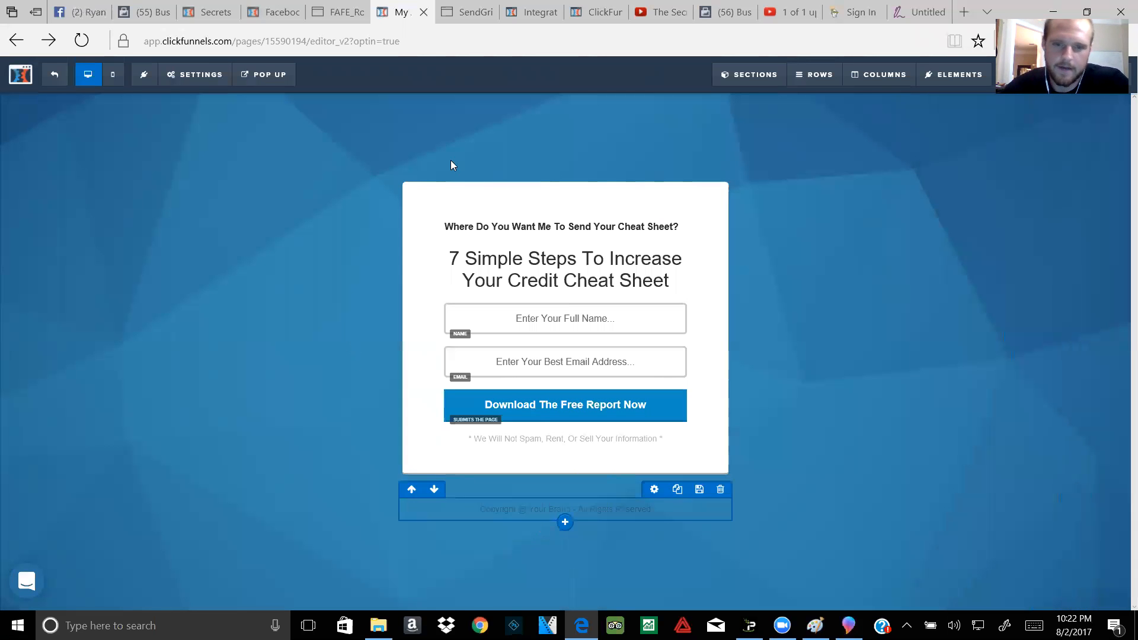
# Step: Change the optin button text to 'Hand That Cheat Sheet OVER!!!'
pyautogui.moveTo(501, 322)
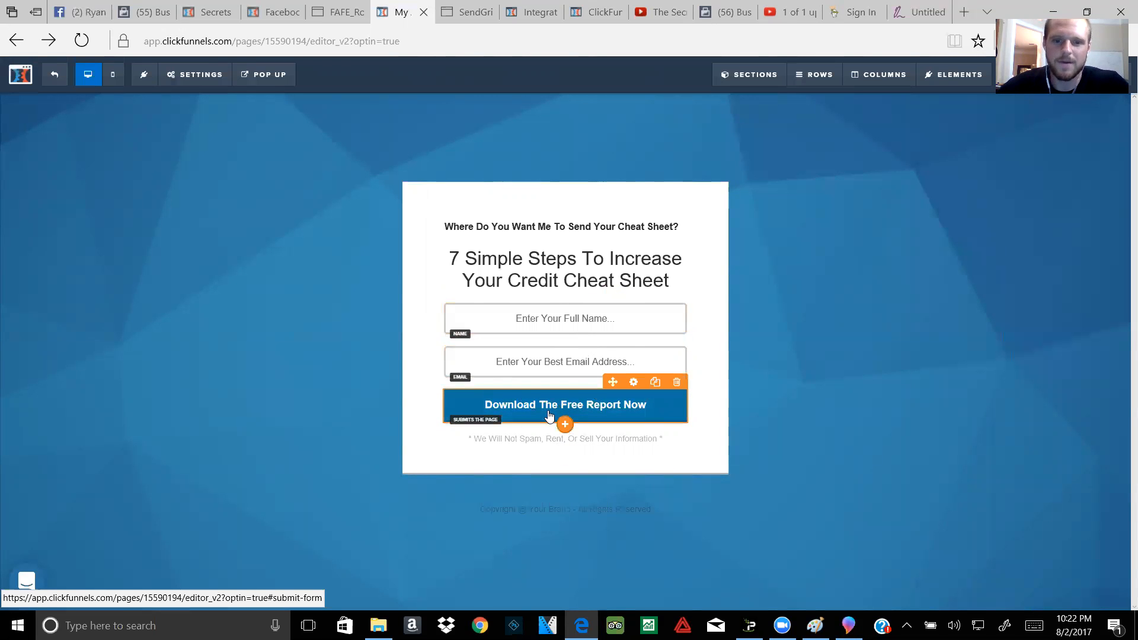
pyautogui.click(516, 424)
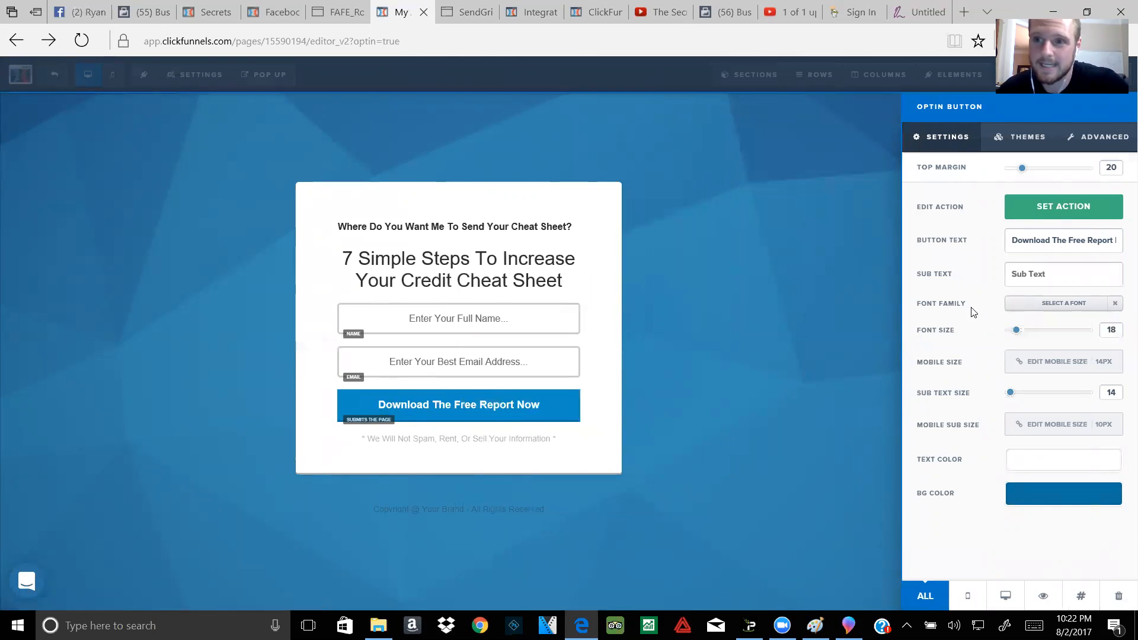
pyautogui.moveTo(1065, 244); pyautogui.dragTo(1042, 248)
pyautogui.click(1042, 248)
pyautogui.click(1102, 242)
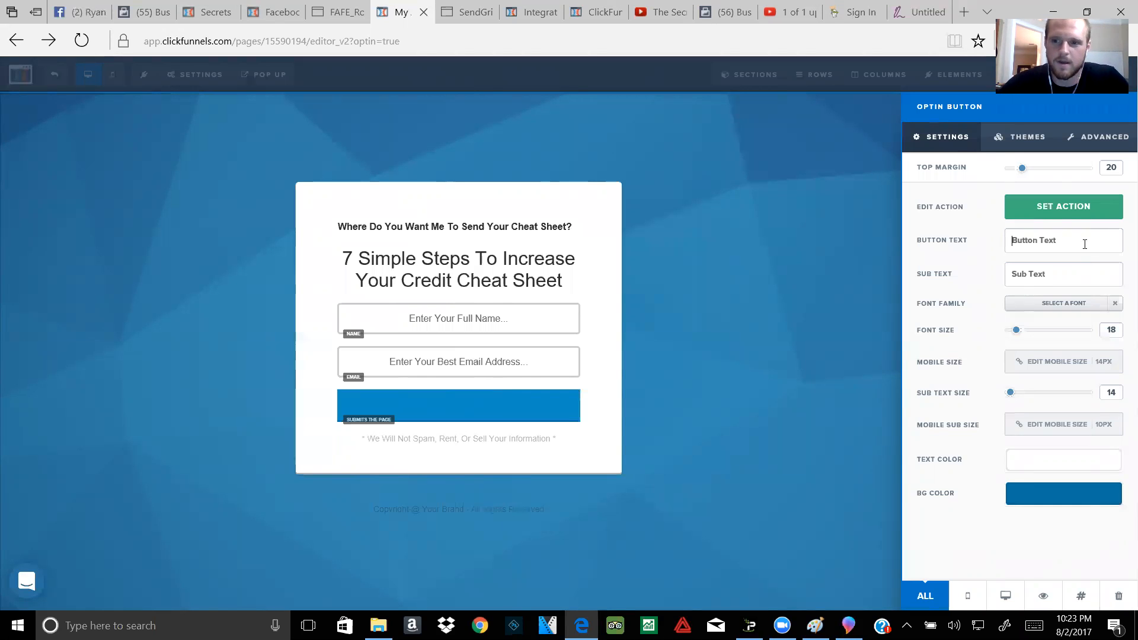
pyautogui.write('Hand That Chea')
pyautogui.write('t Sheet O')
pyautogui.write('VER!!!')
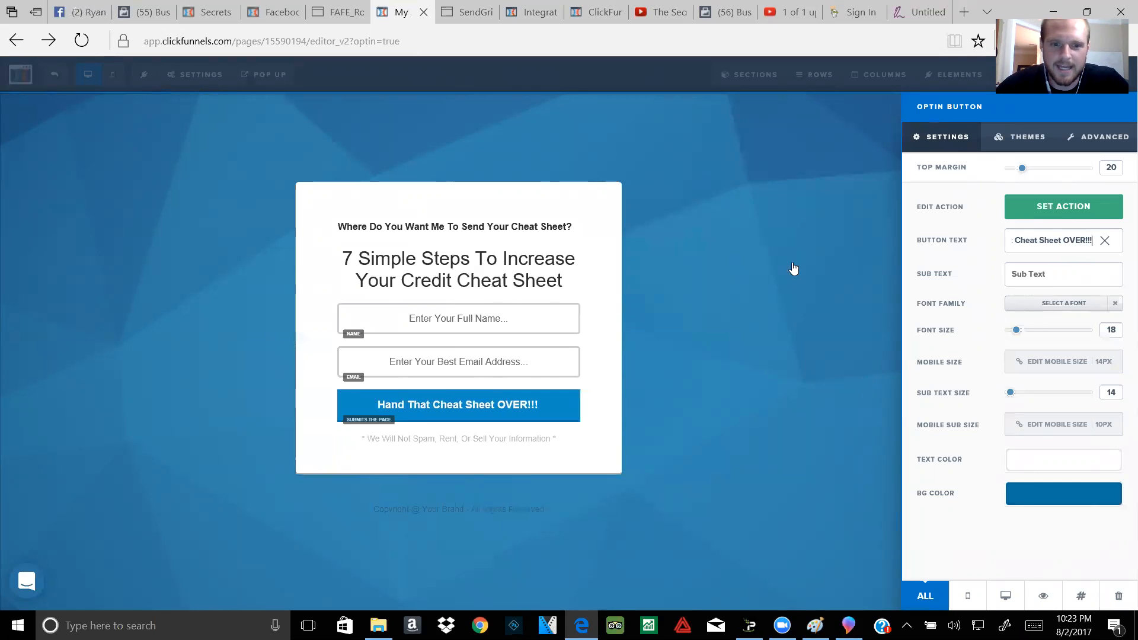
pyautogui.click(1085, 312)
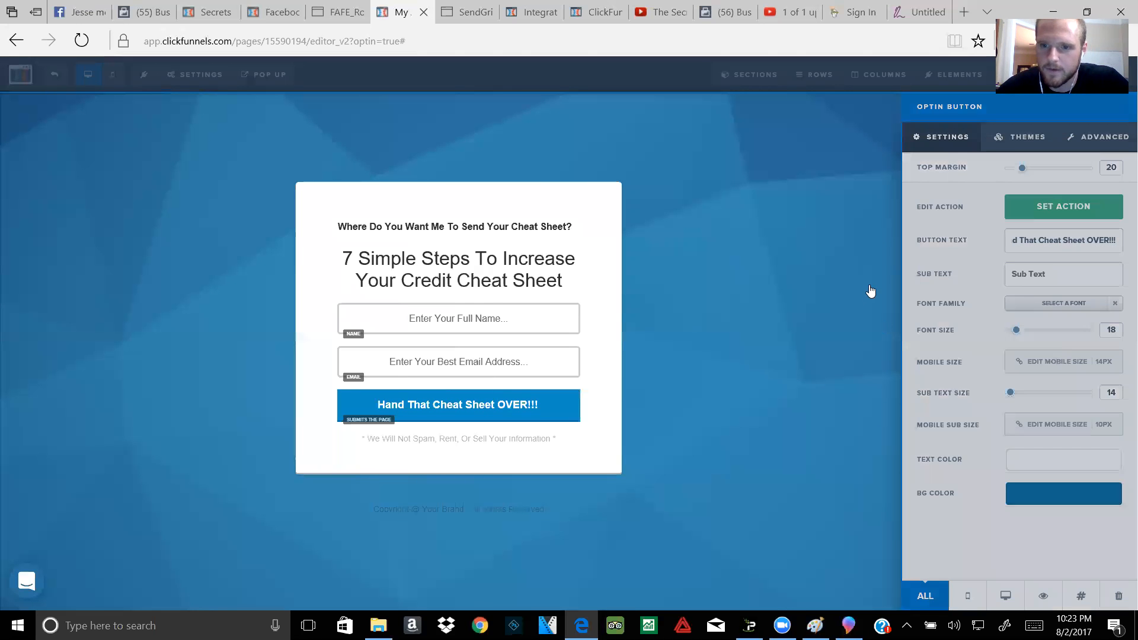
pyautogui.click(865, 311)
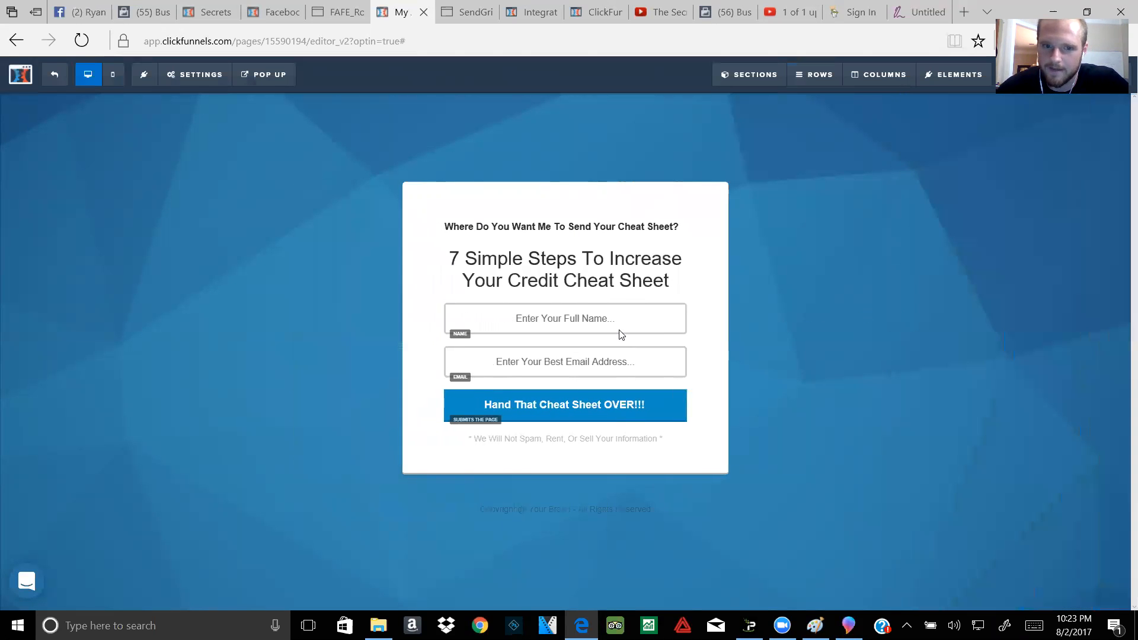
pyautogui.moveTo(626, 392)
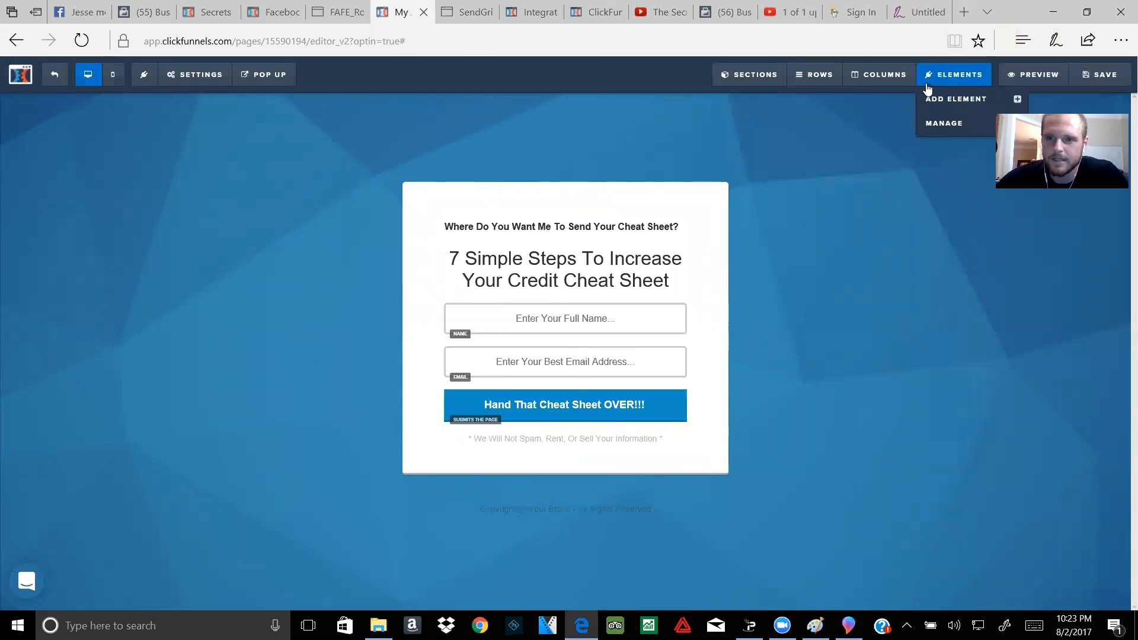
pyautogui.click(551, 415)
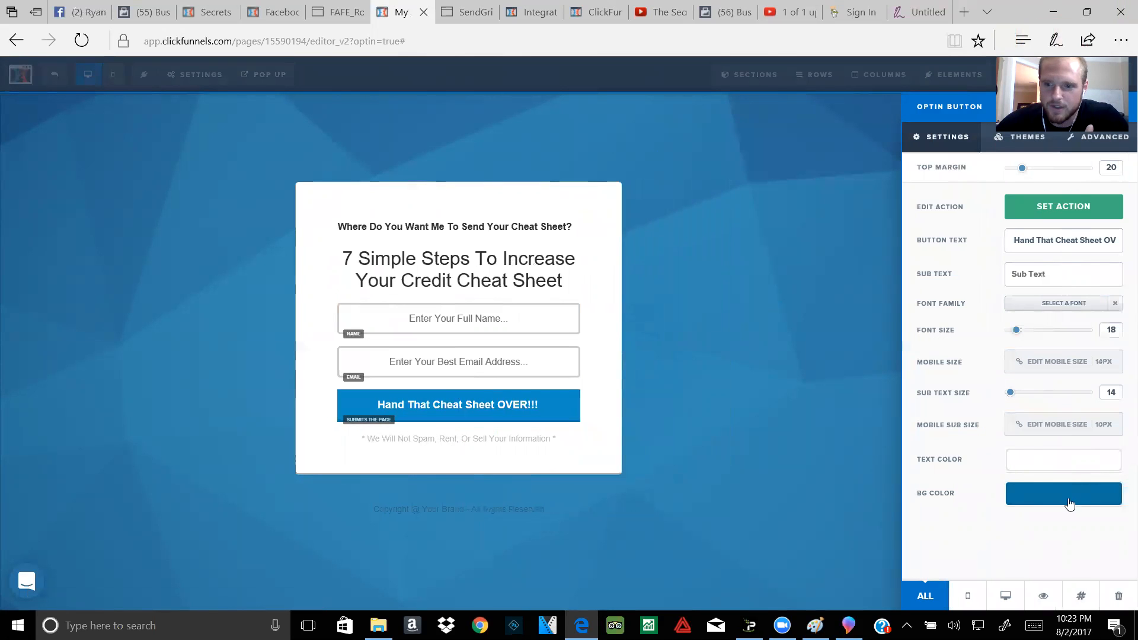
pyautogui.click(704, 221)
pyautogui.moveTo(211, 77)
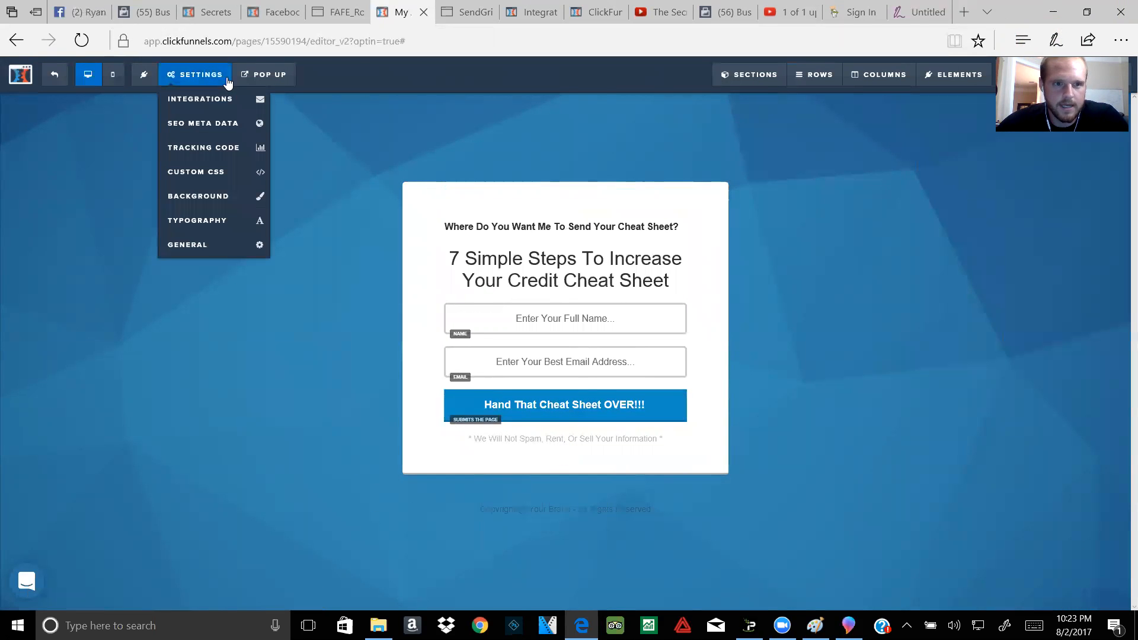
pyautogui.click(225, 243)
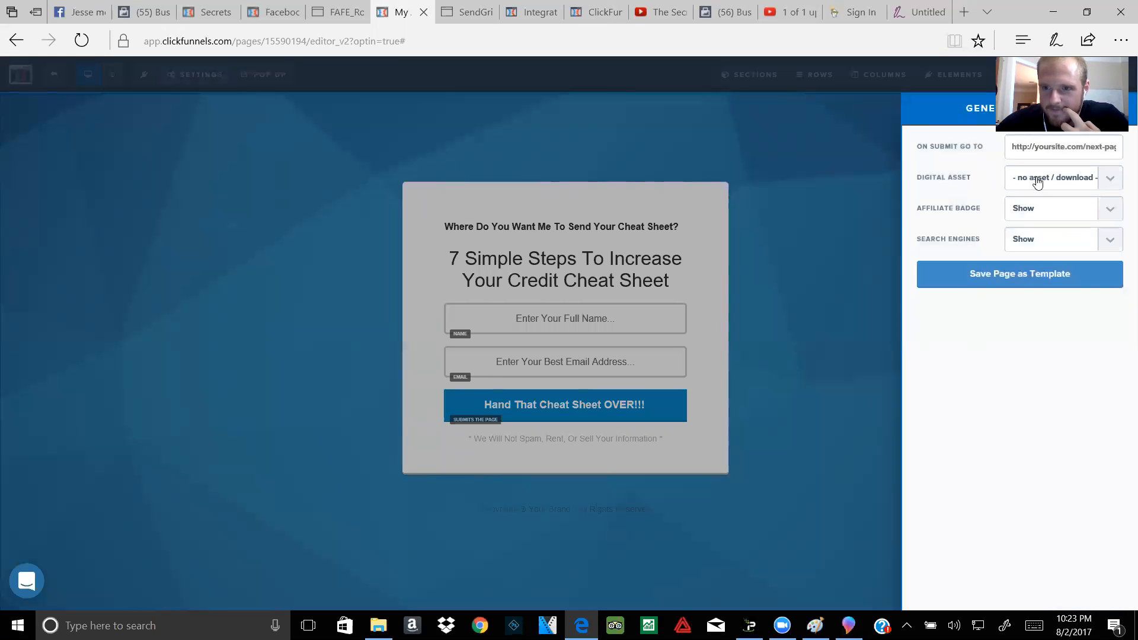
pyautogui.click(1105, 183)
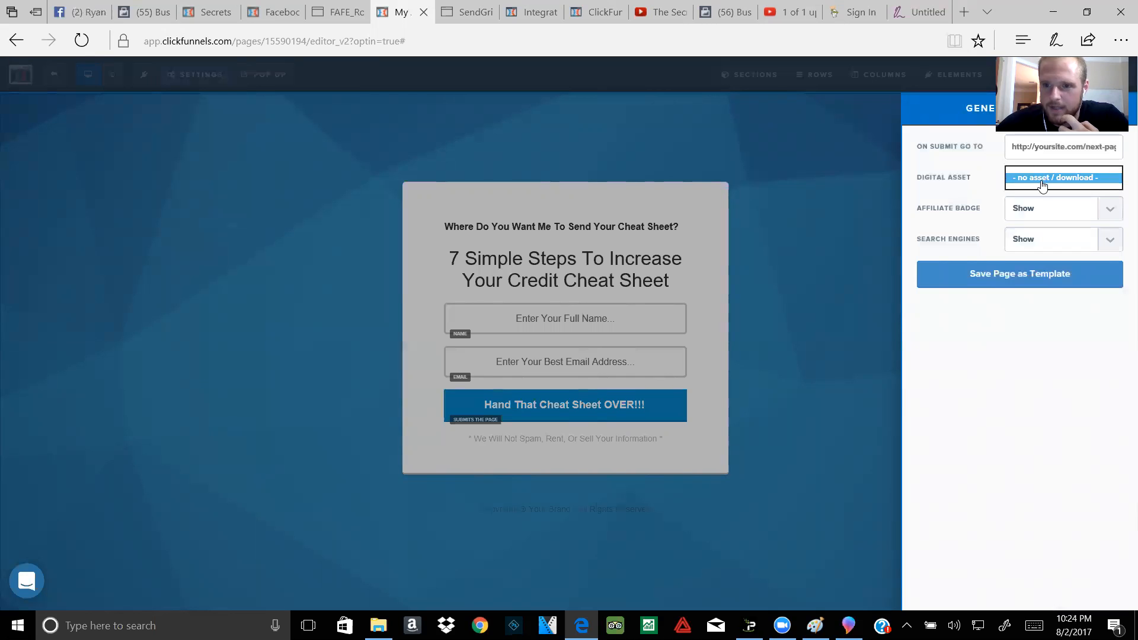
pyautogui.click(994, 181)
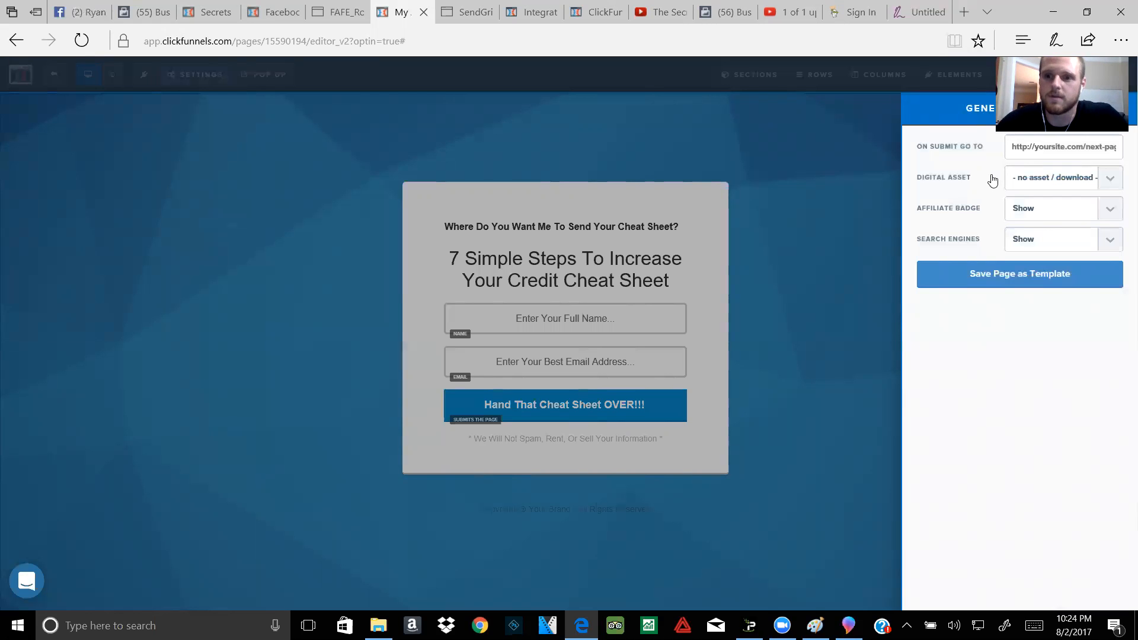
pyautogui.click(746, 232)
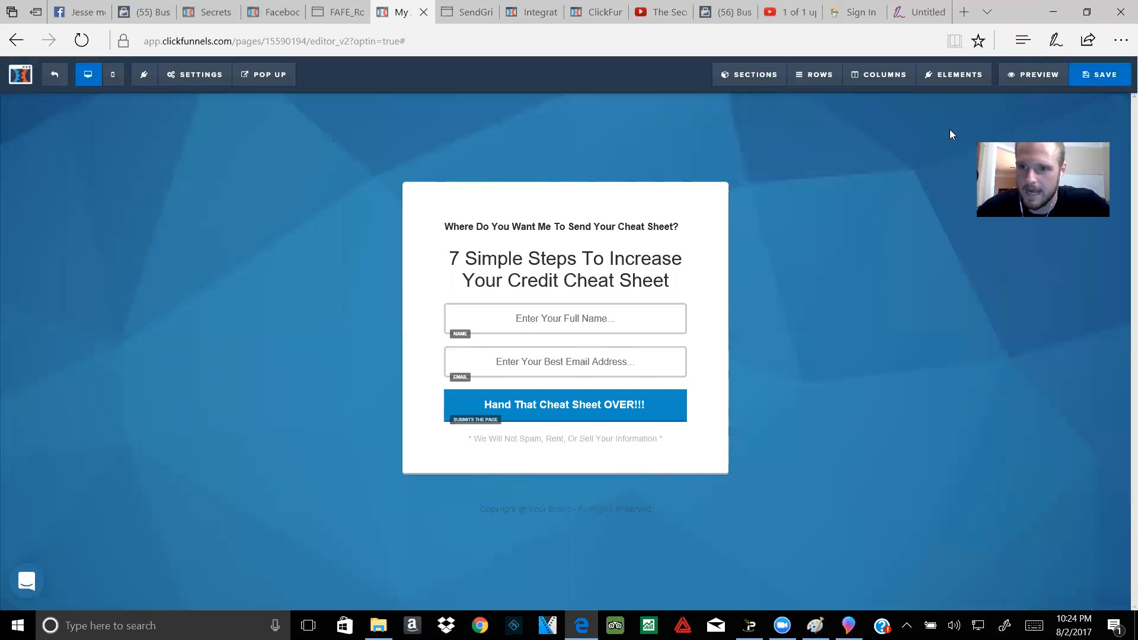
# Step: Save the optin page and exit the editor to the funnel overview
pyautogui.click(59, 73)
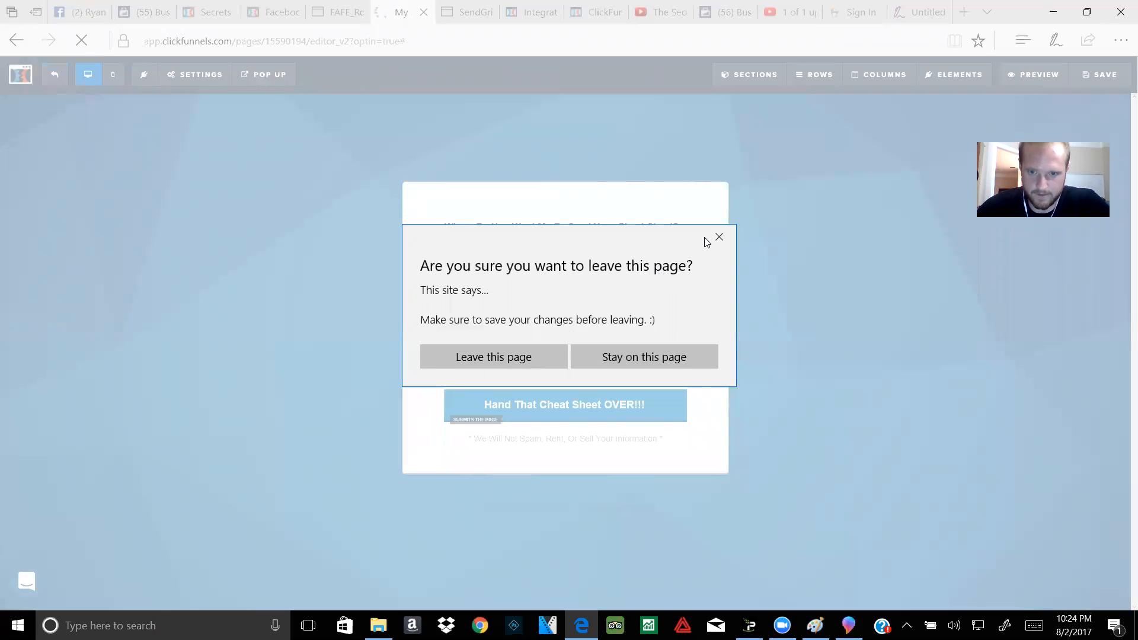
pyautogui.click(721, 237)
pyautogui.click(1106, 76)
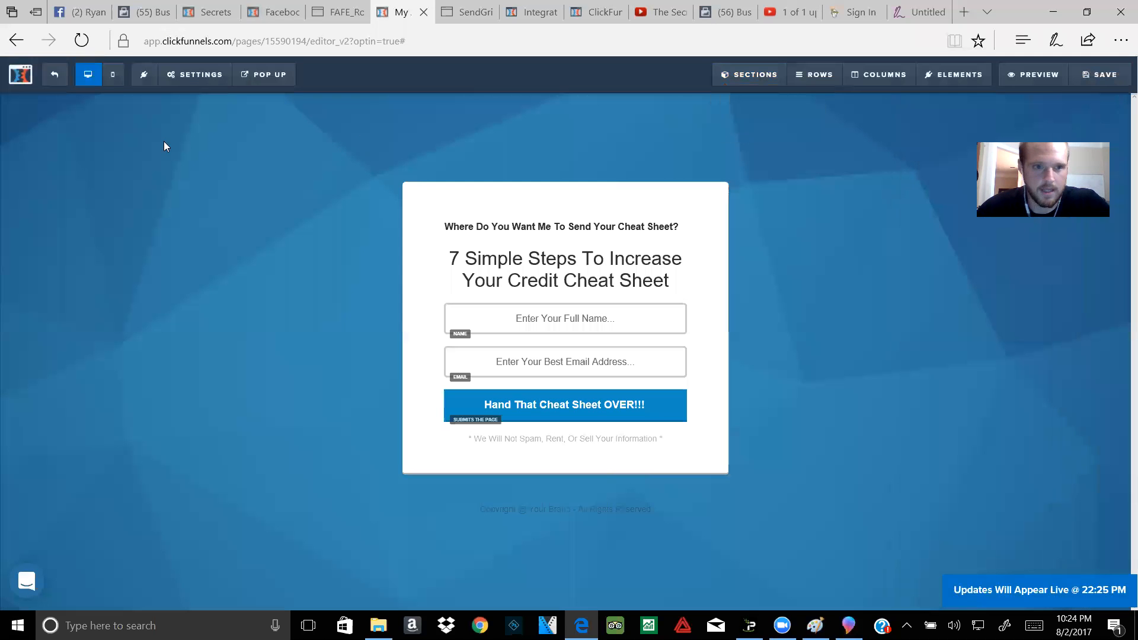
pyautogui.click(51, 76)
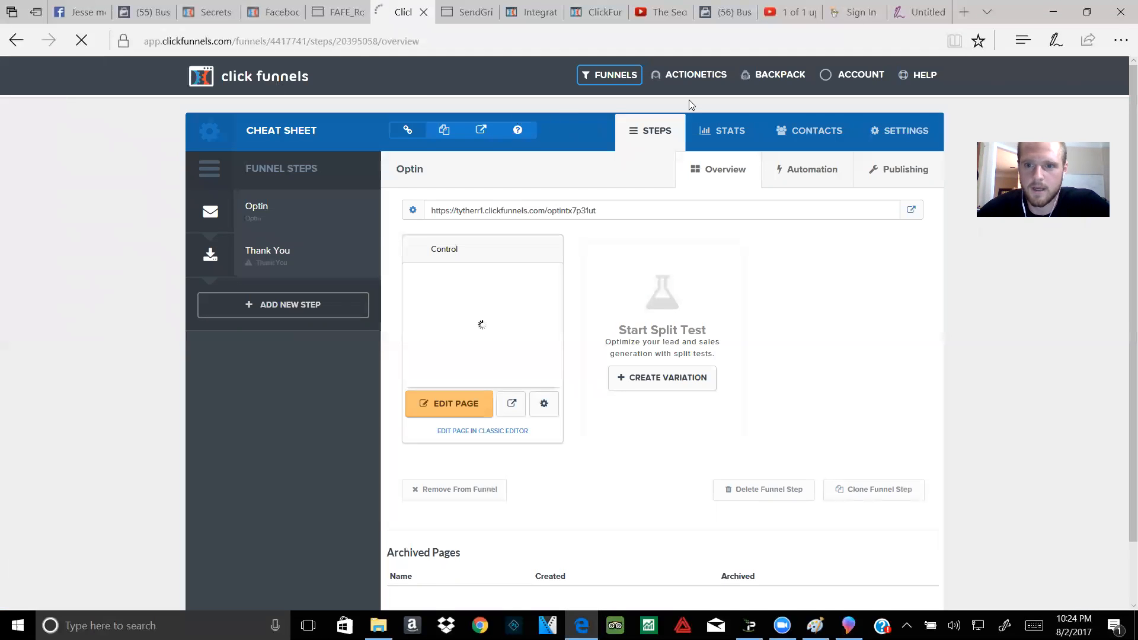
# Step: Go to Digital Assets through the account menu
pyautogui.moveTo(913, 78)
pyautogui.moveTo(854, 76)
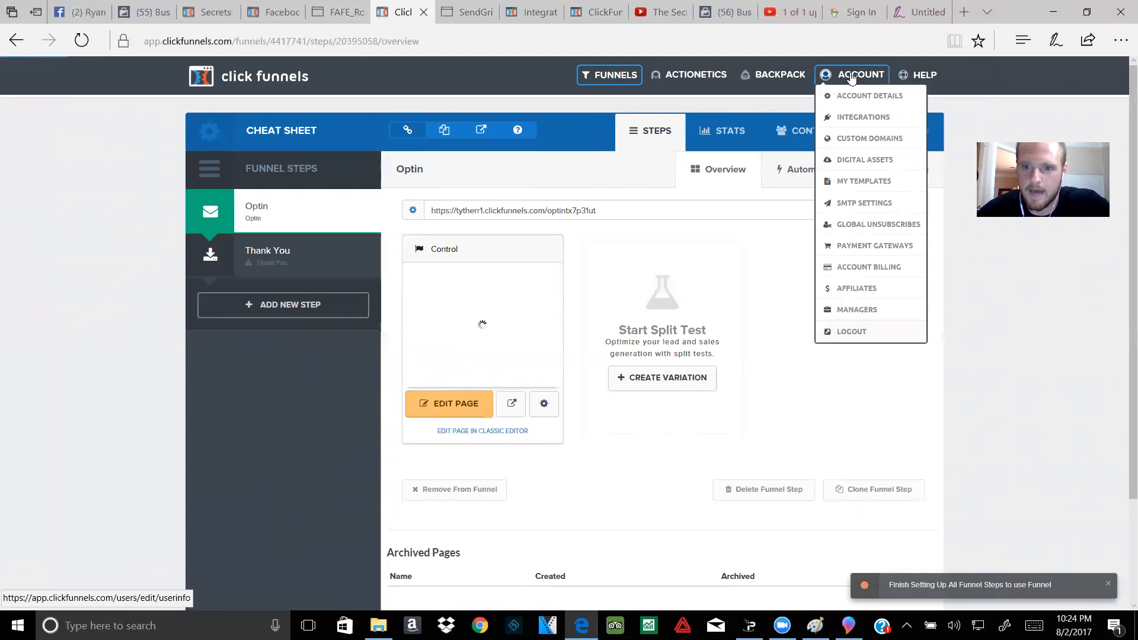
pyautogui.click(865, 160)
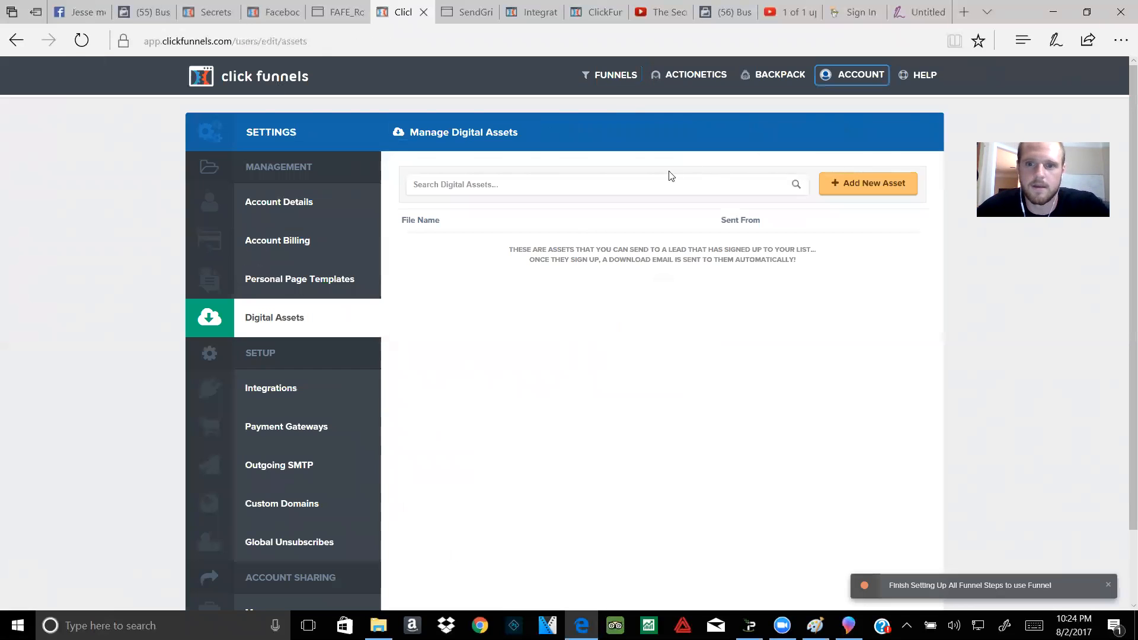
# Step: Start a new digital asset, cancelling the file-upload picker without choosing a file
pyautogui.click(889, 186)
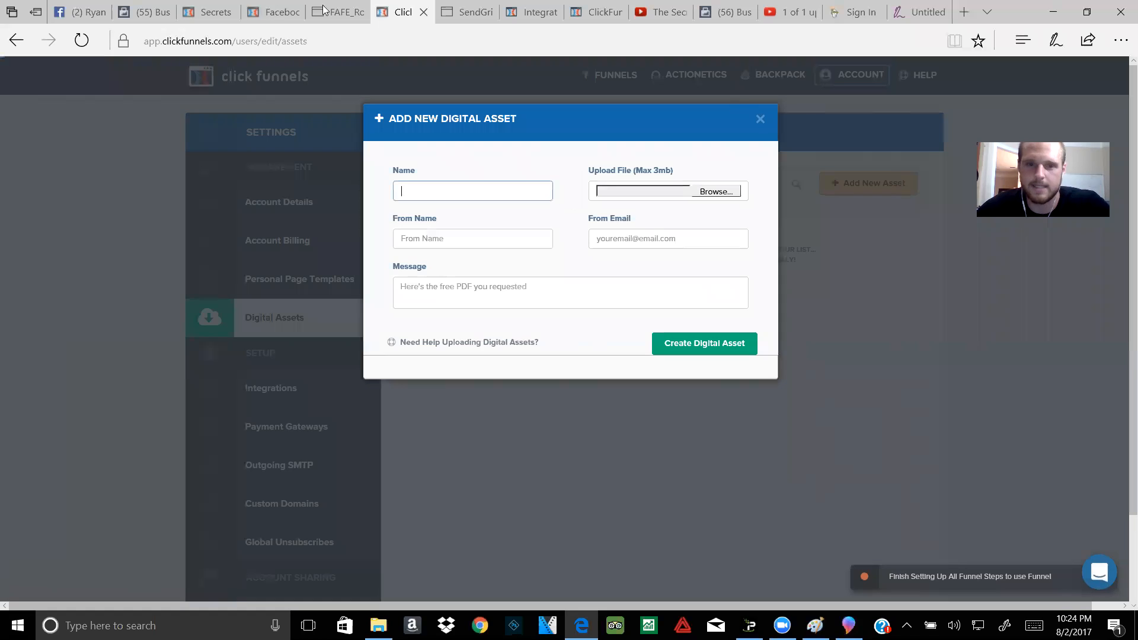
pyautogui.moveTo(320, 5)
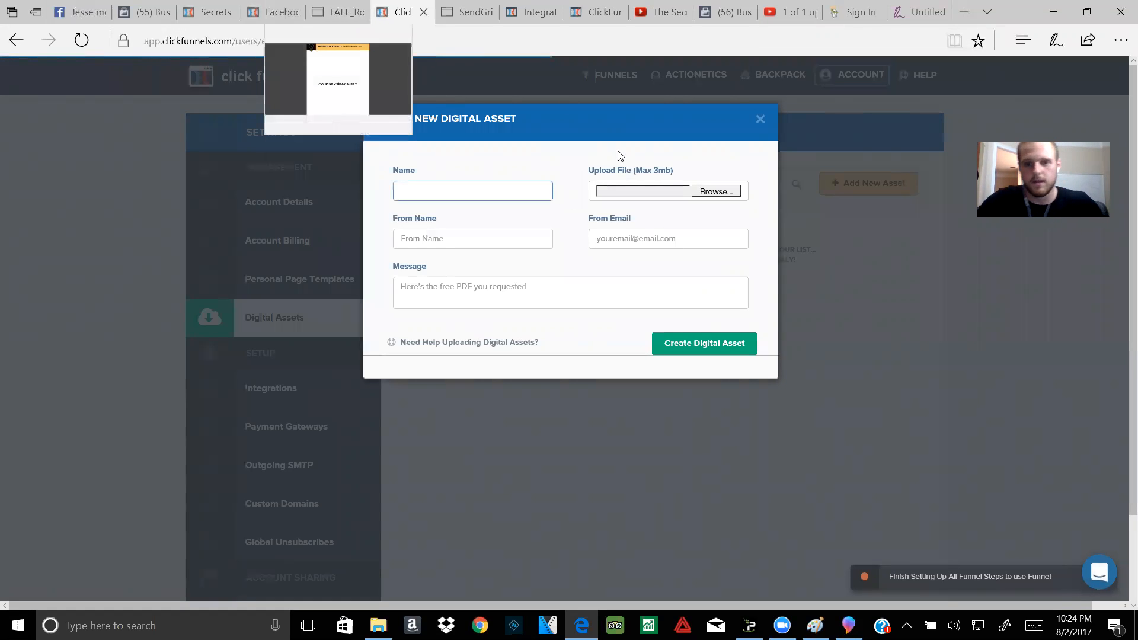
pyautogui.click(697, 194)
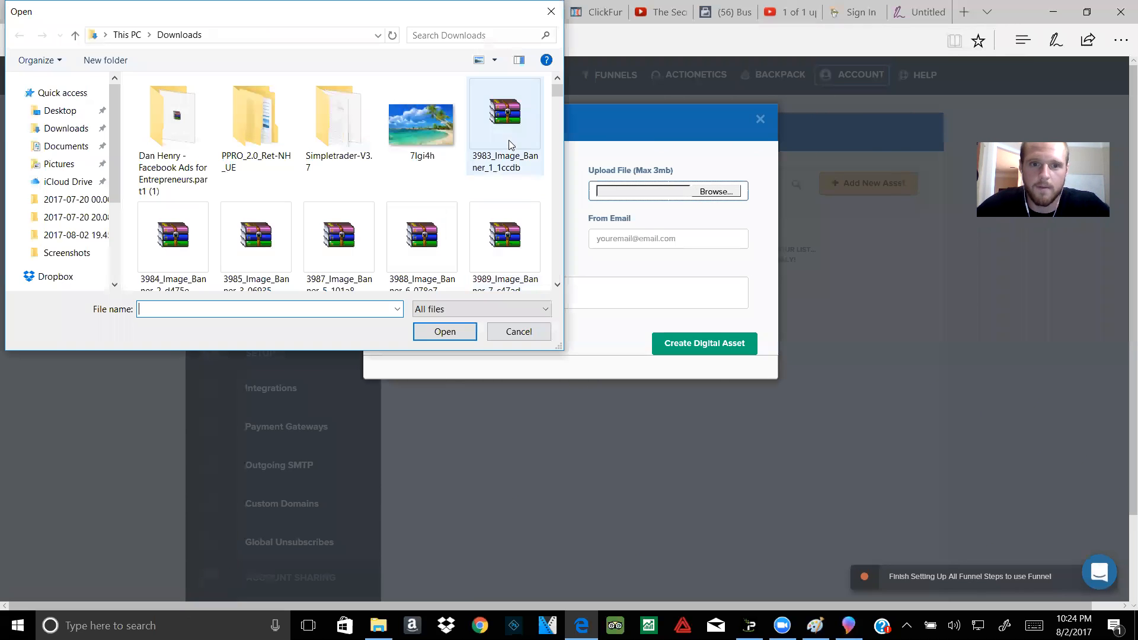
pyautogui.click(550, 14)
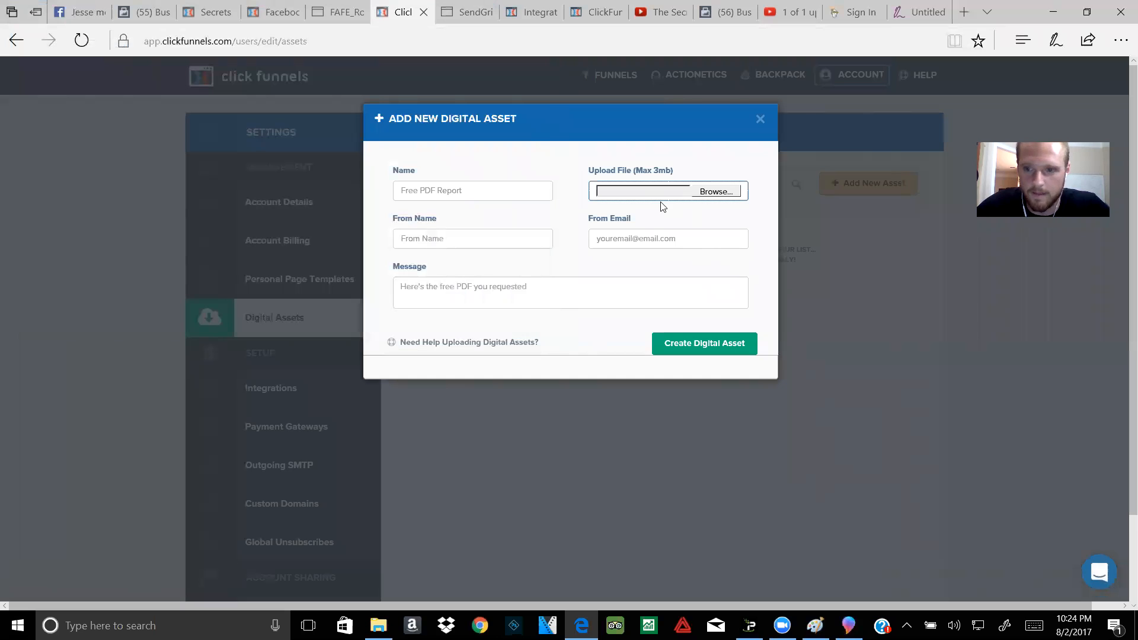
# Step: Name the asset '7 Simple Steps Cheat Sheet' and fill in the sender's name and e-mail
pyautogui.click(457, 198)
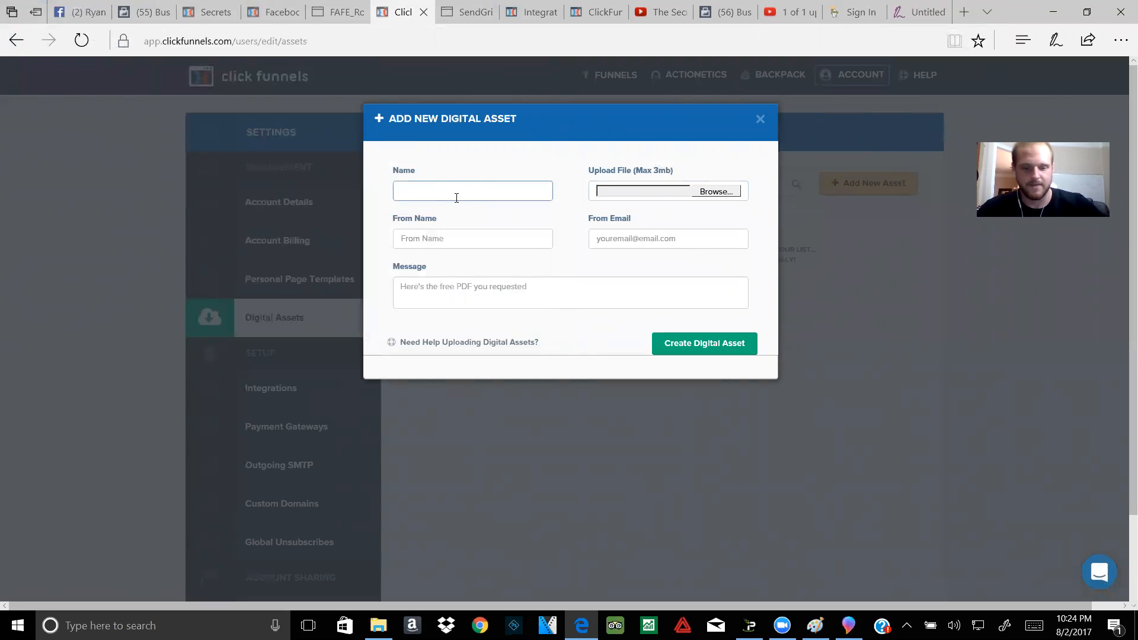
pyautogui.write('7 Simple Steps')
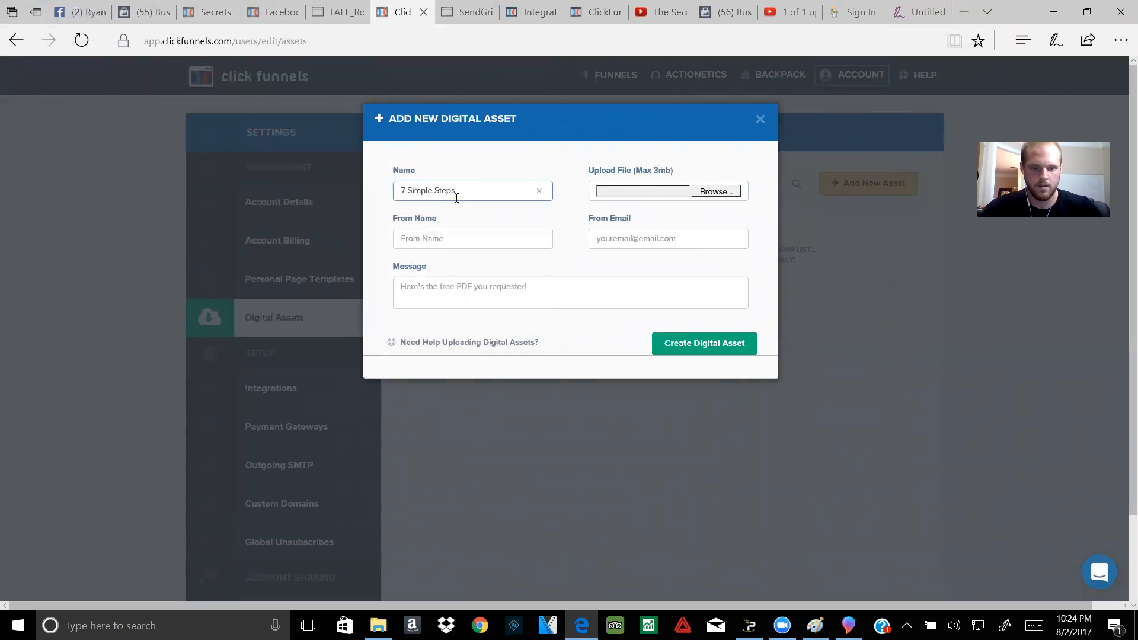
pyautogui.write(' Cheat Sheet')
pyautogui.click(469, 232)
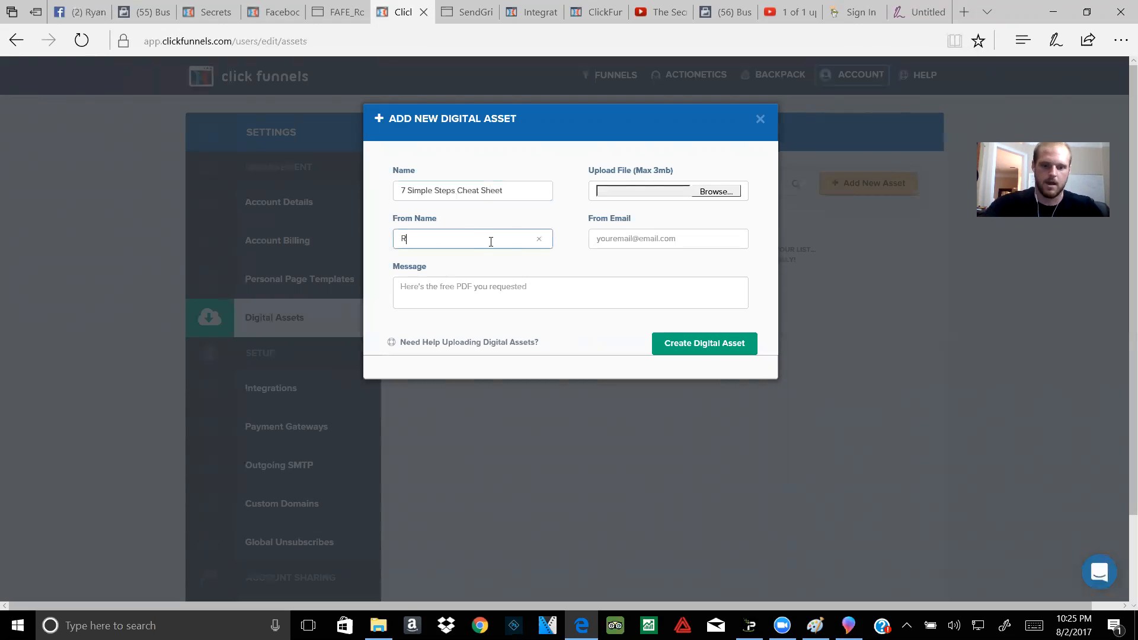
pyautogui.write('Ryan')
pyautogui.click(652, 237)
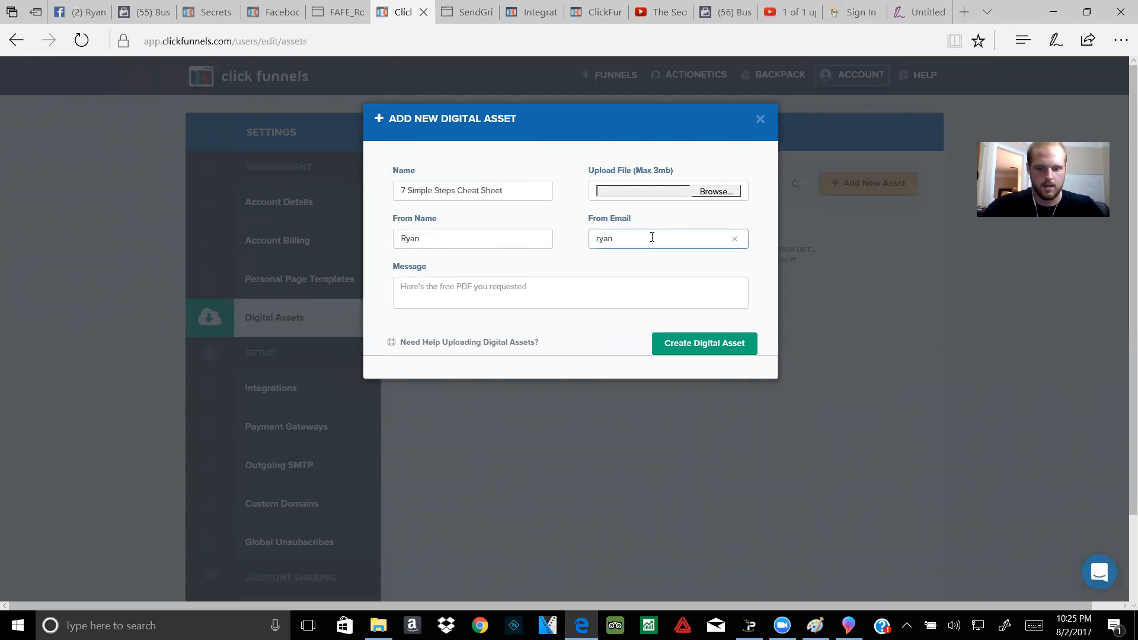
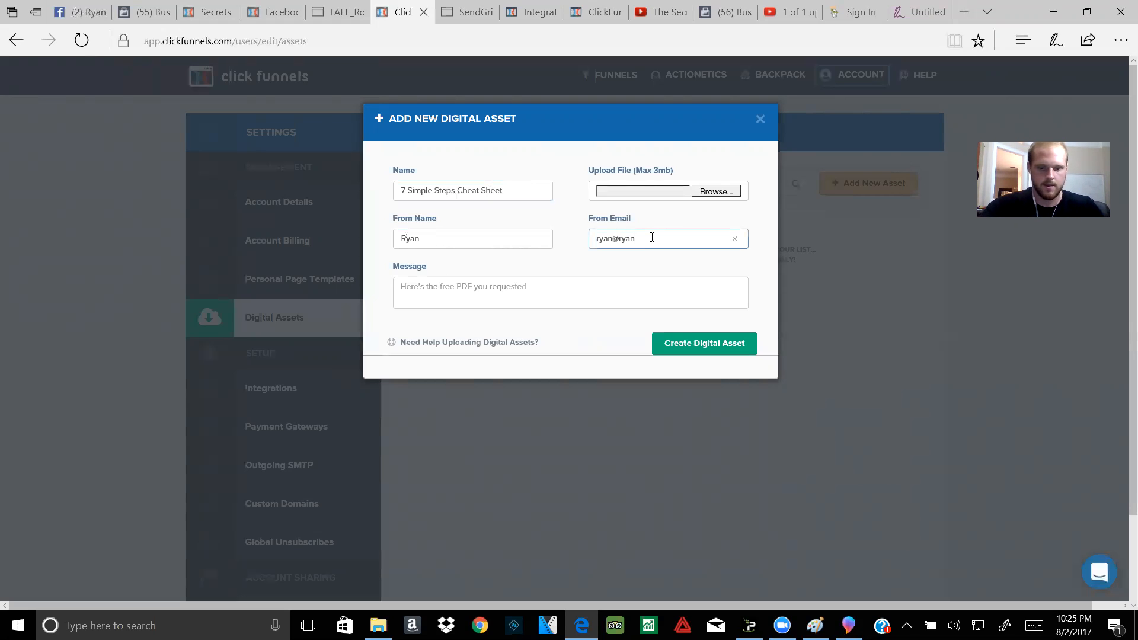
pyautogui.click(505, 304)
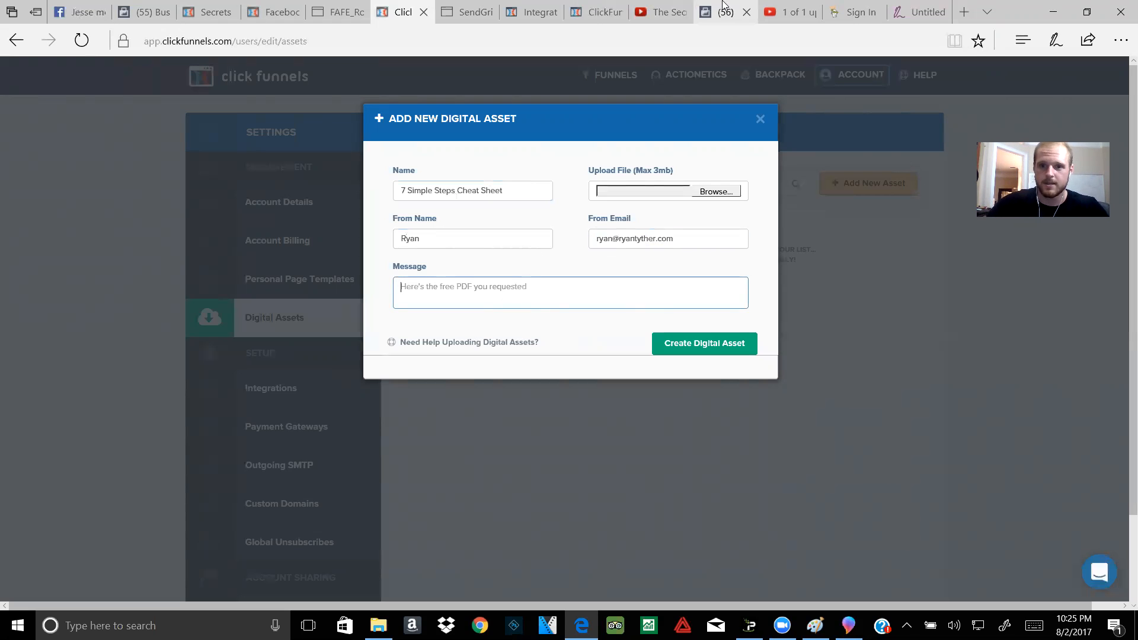
pyautogui.click(904, 13)
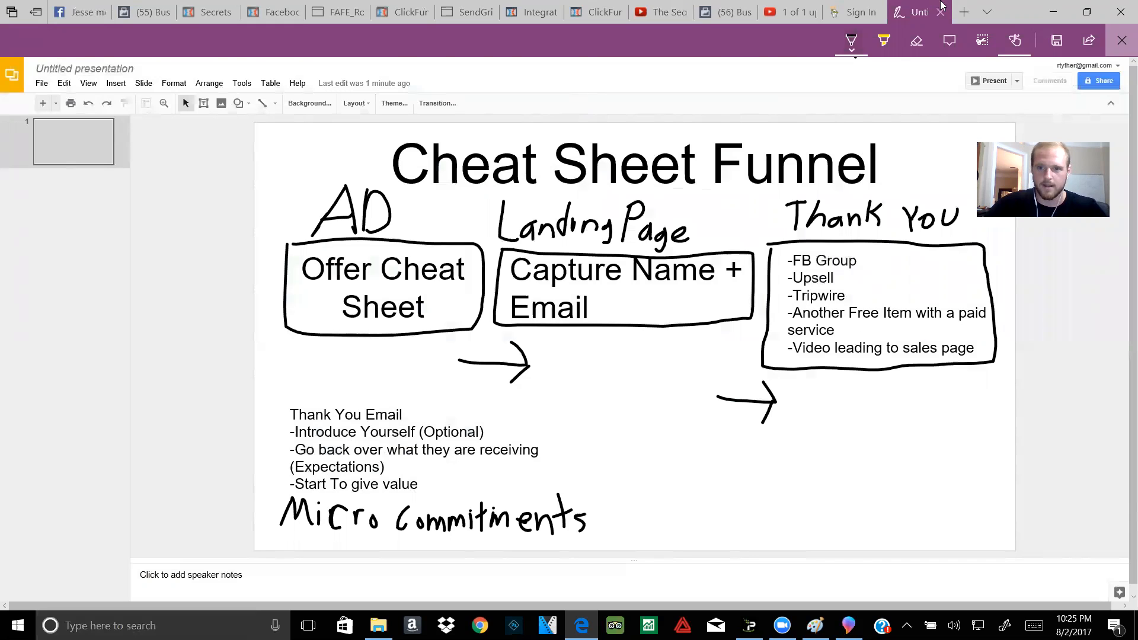
pyautogui.click(392, 8)
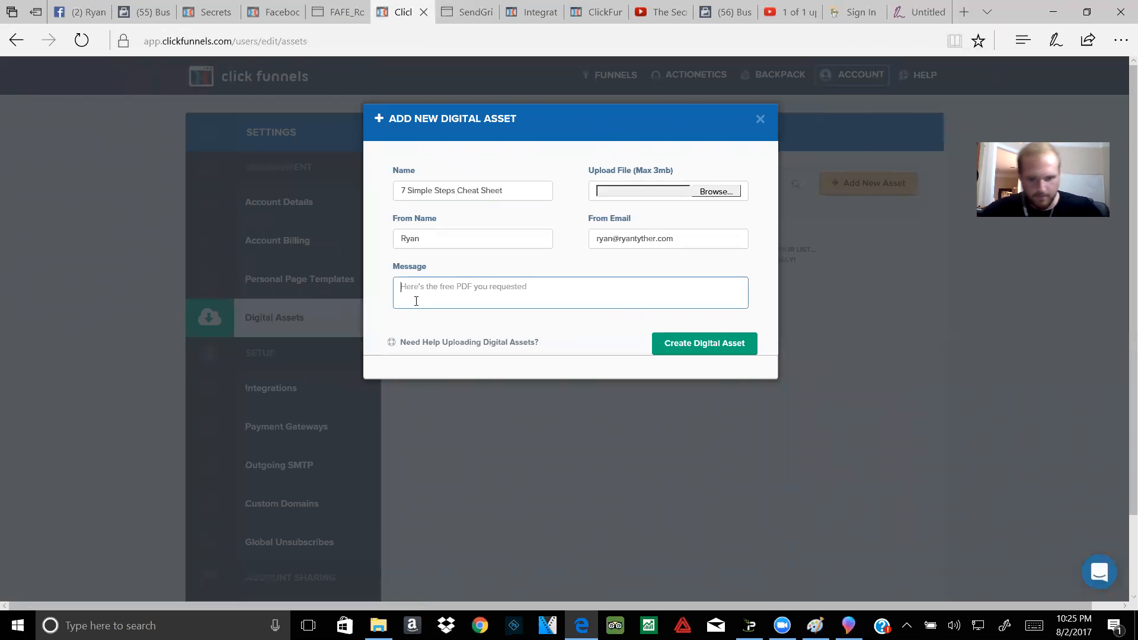
# Step: Write the message lines 'Here is your cheat sheet', 'This is who I am', 'This is what you can expect'
pyautogui.write('Here is your cheat sheet')
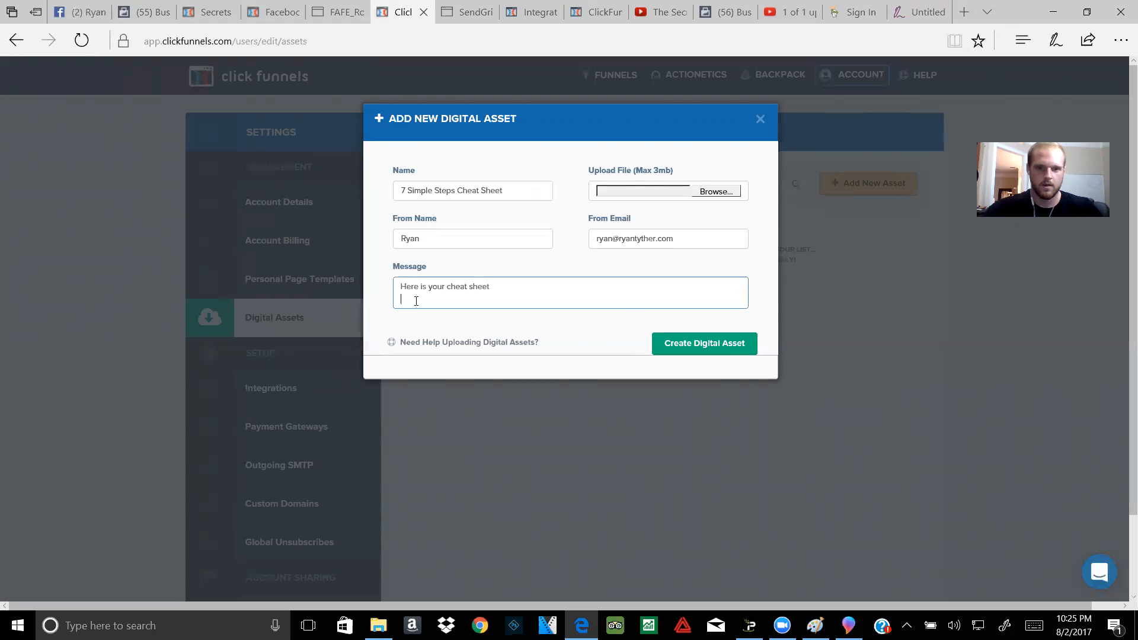
pyautogui.press('Return')
pyautogui.write('This is what you can expect')
pyautogui.press('Return')
pyautogui.press('Return')
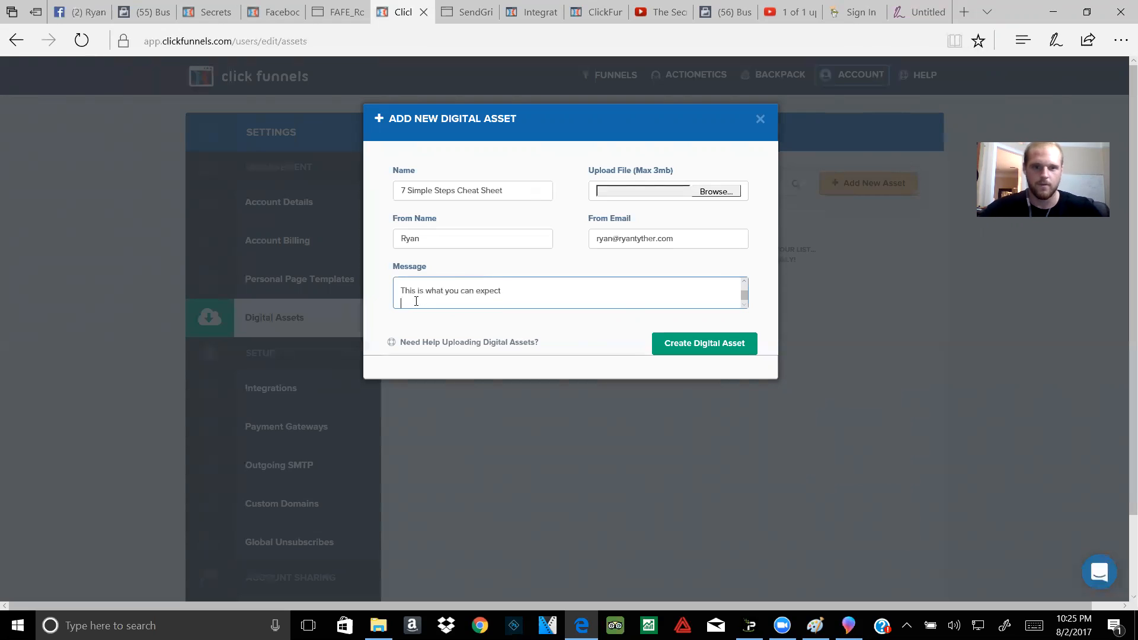
pyautogui.press('BackSpace')
pyautogui.press('BackSpace')
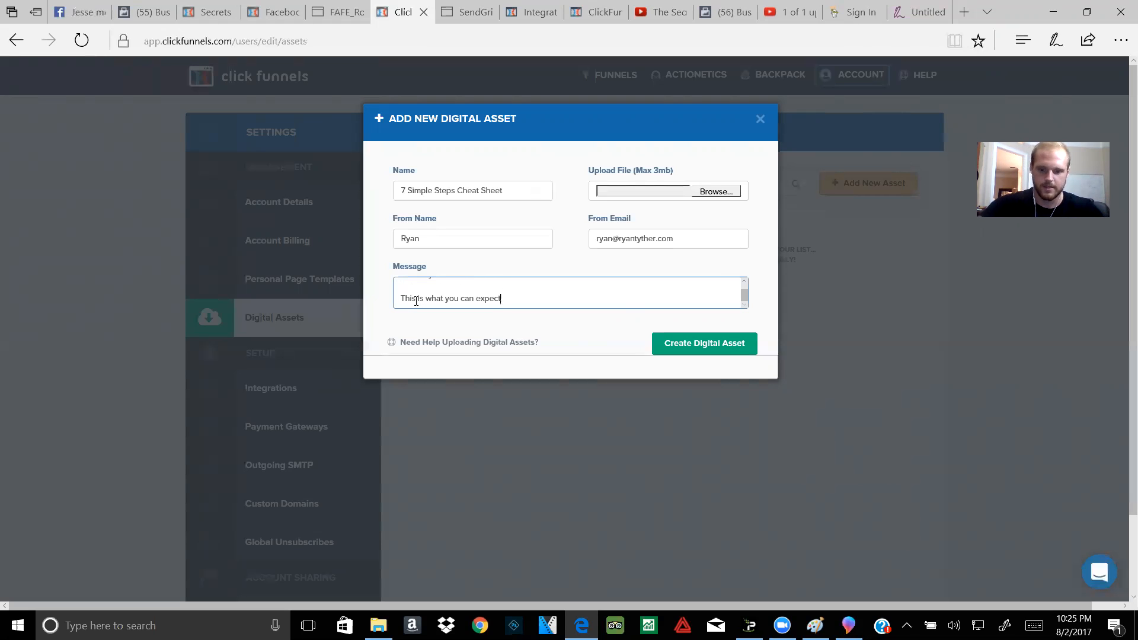
pyautogui.press('Return')
pyautogui.press('Up')
pyautogui.write('This')
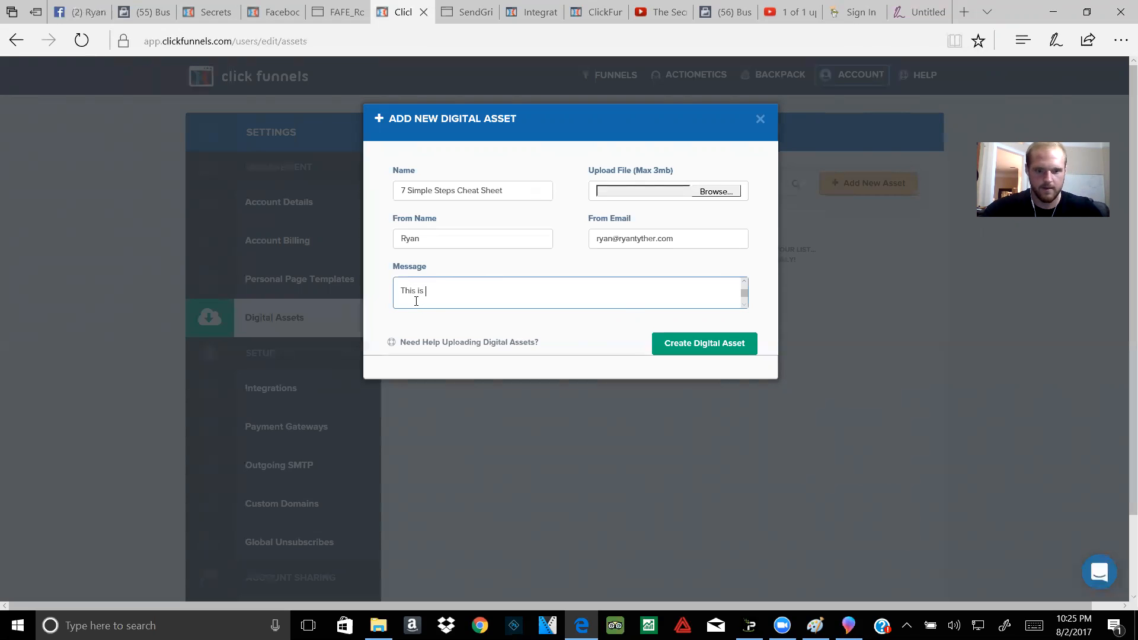
pyautogui.write(' is who I am')
pyautogui.press('Down')
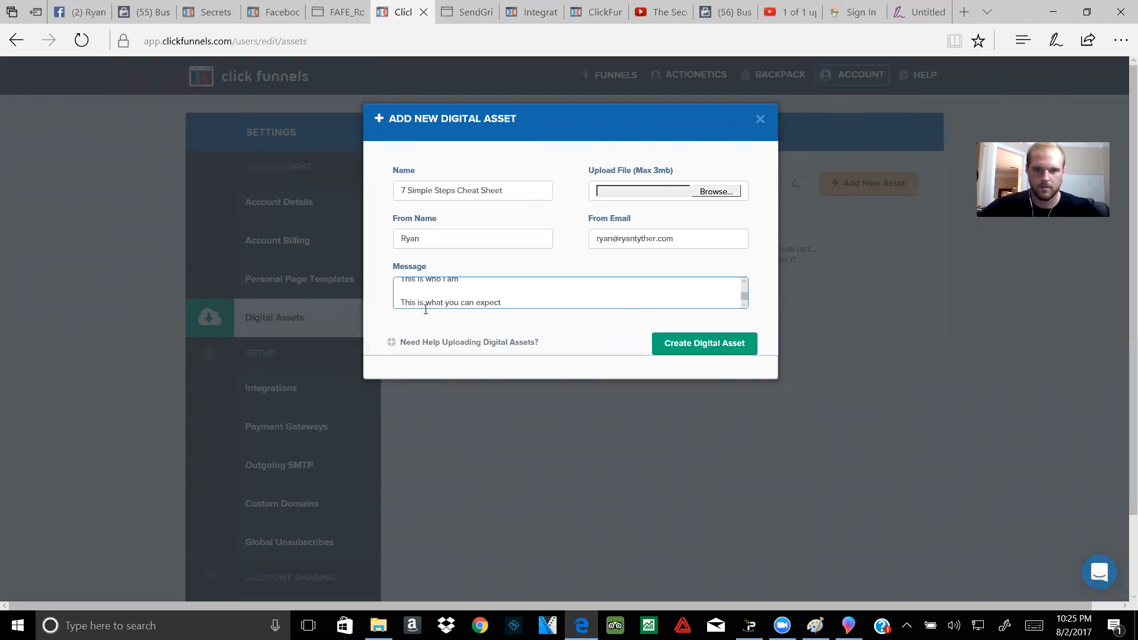
# Step: Append 'More value' and 'Stay tuned for my next email, I'm giving you a gift' to the message
pyautogui.click(504, 301)
pyautogui.press('Return')
pyautogui.press('Return')
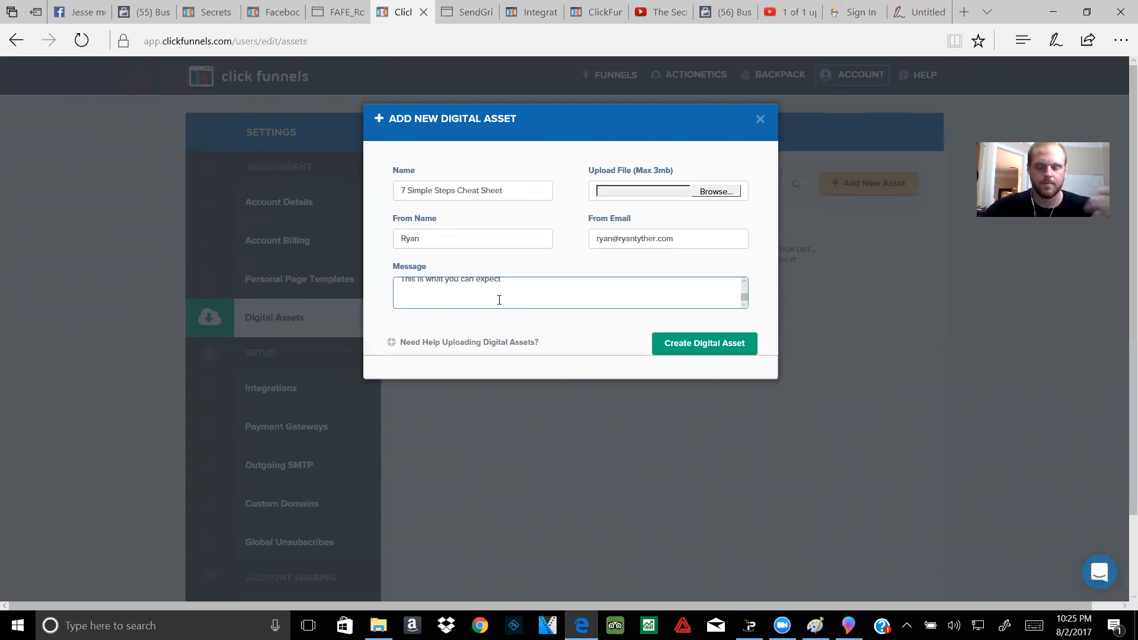
pyautogui.press('Return')
pyautogui.write('H')
pyautogui.press('BackSpace')
pyautogui.press('BackSpace')
pyautogui.press('Return')
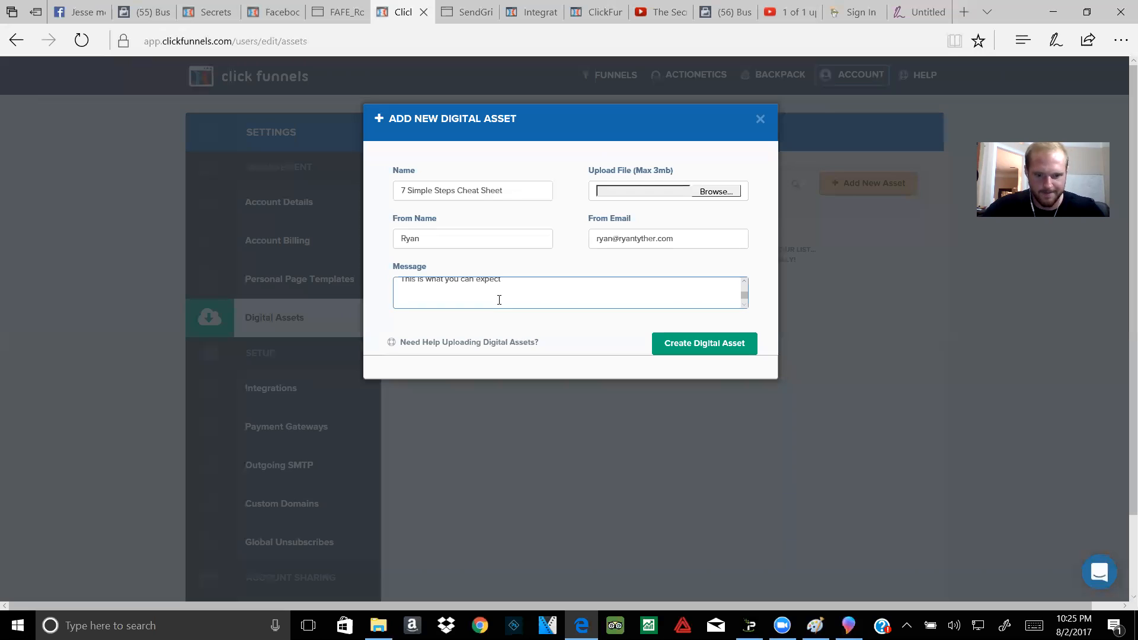
pyautogui.write('More value')
pyautogui.press('Return')
pyautogui.press('Return')
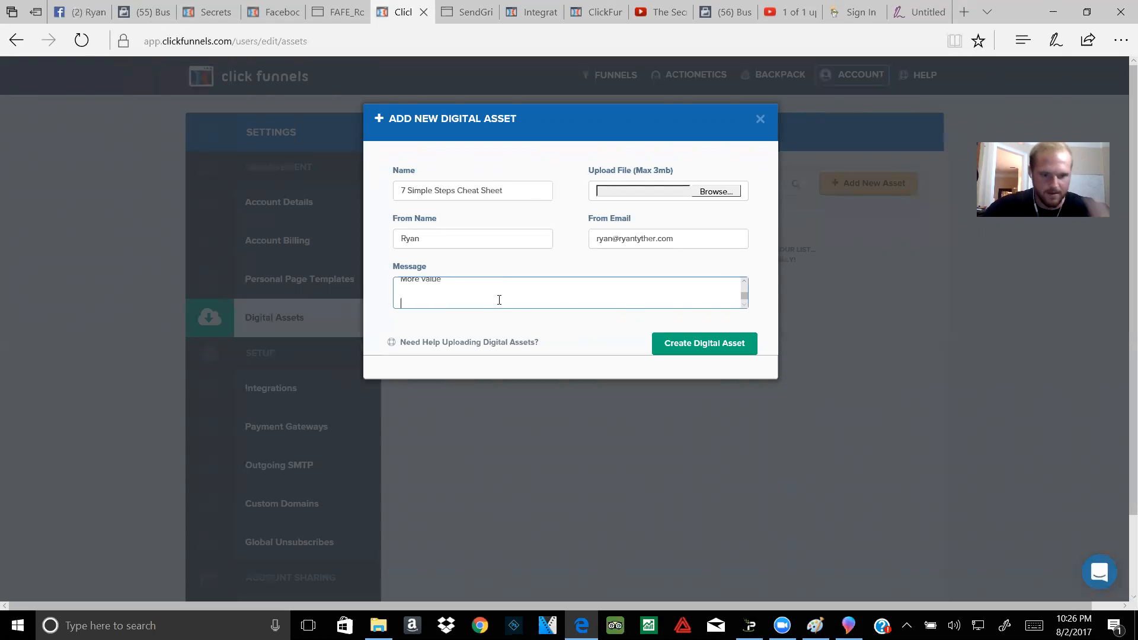
pyautogui.write('Stay ut')
pyautogui.write('ned for my next')
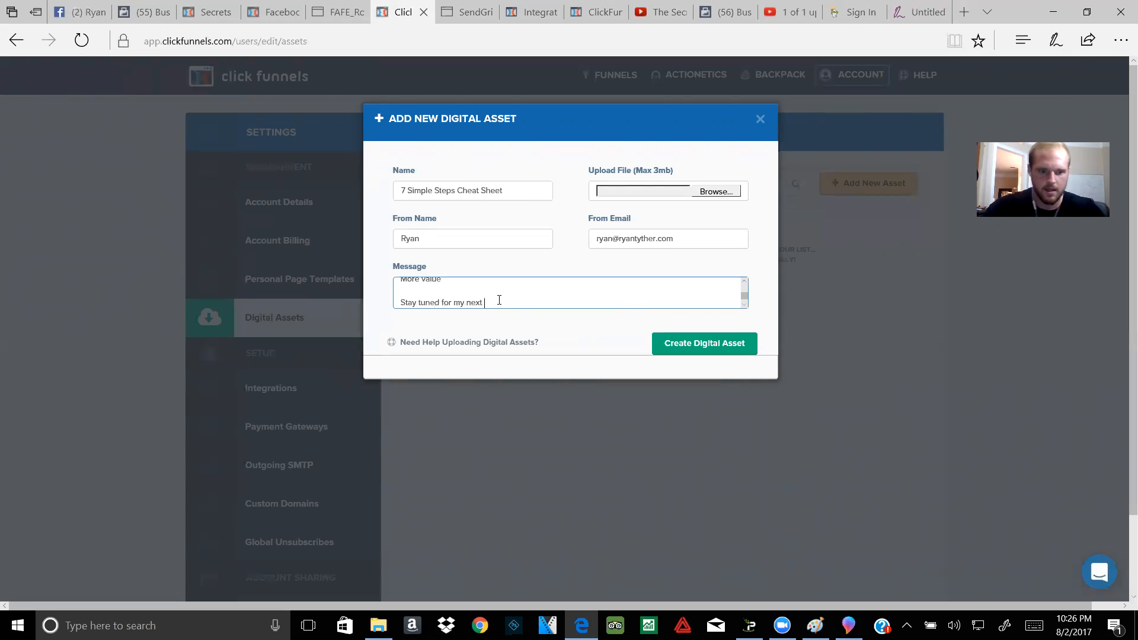
pyautogui.write(' email because')
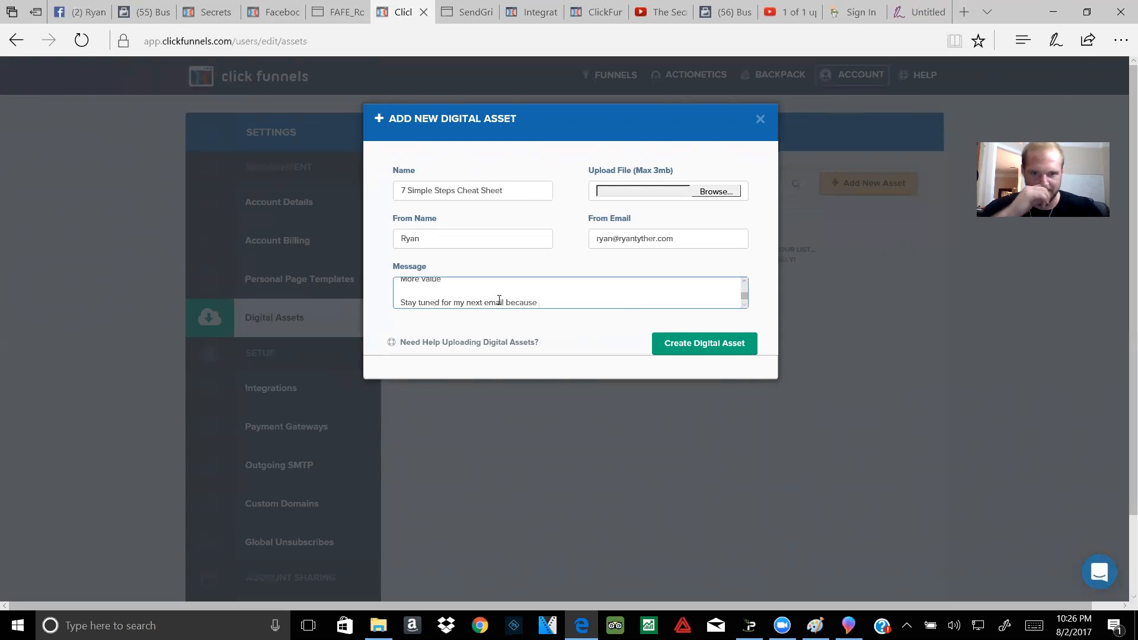
pyautogui.write(" I'm givin")
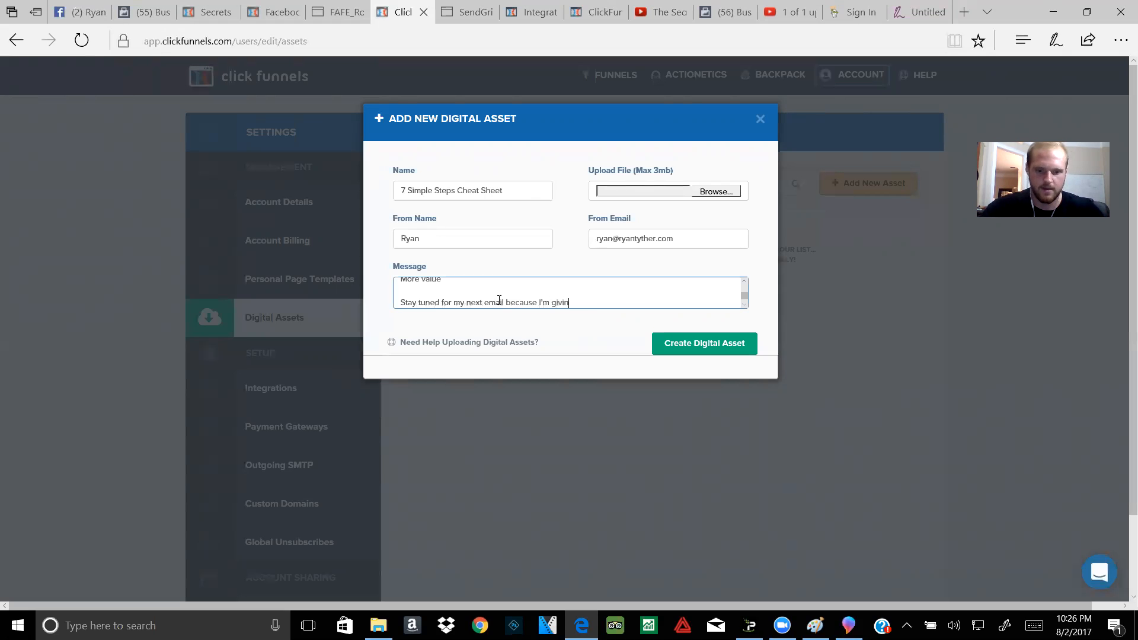
pyautogui.write('g you a gift')
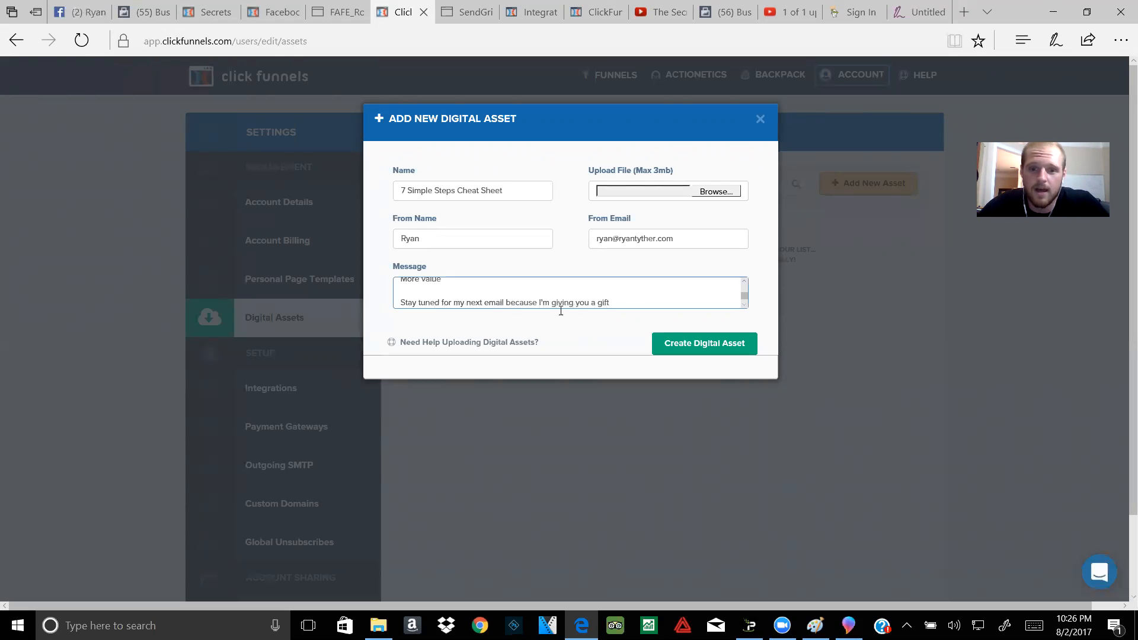
# Step: Review the message, submit with Create Digital Asset, then close the Add New Digital Asset form
pyautogui.scroll(-5, 558, 306)
pyautogui.scroll(5, 564, 298)
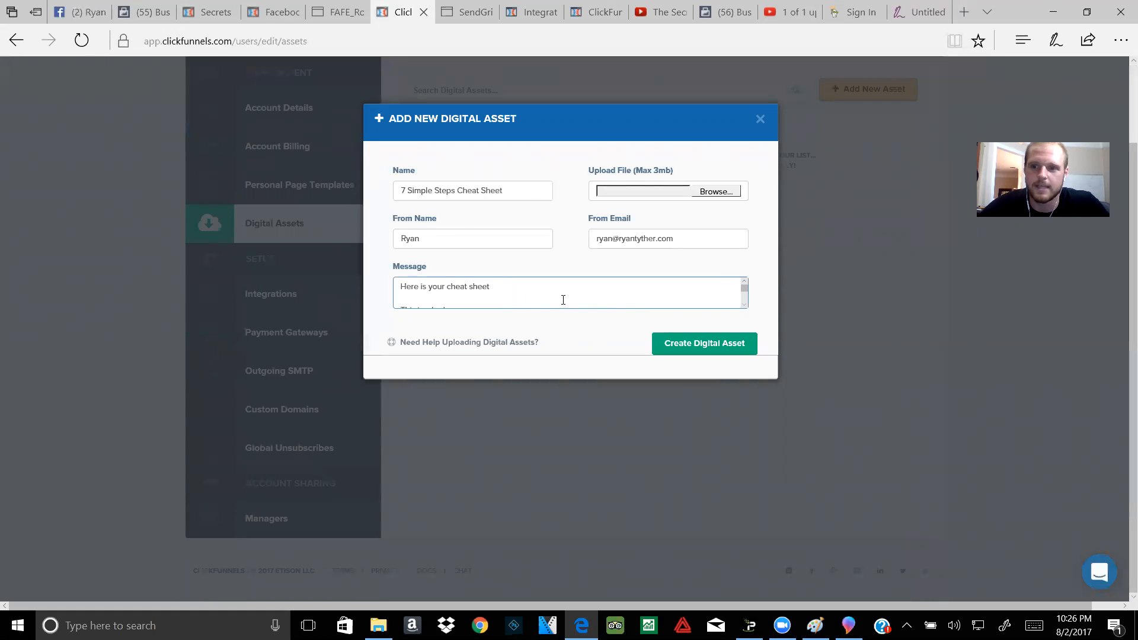
pyautogui.scroll(2, 563, 300)
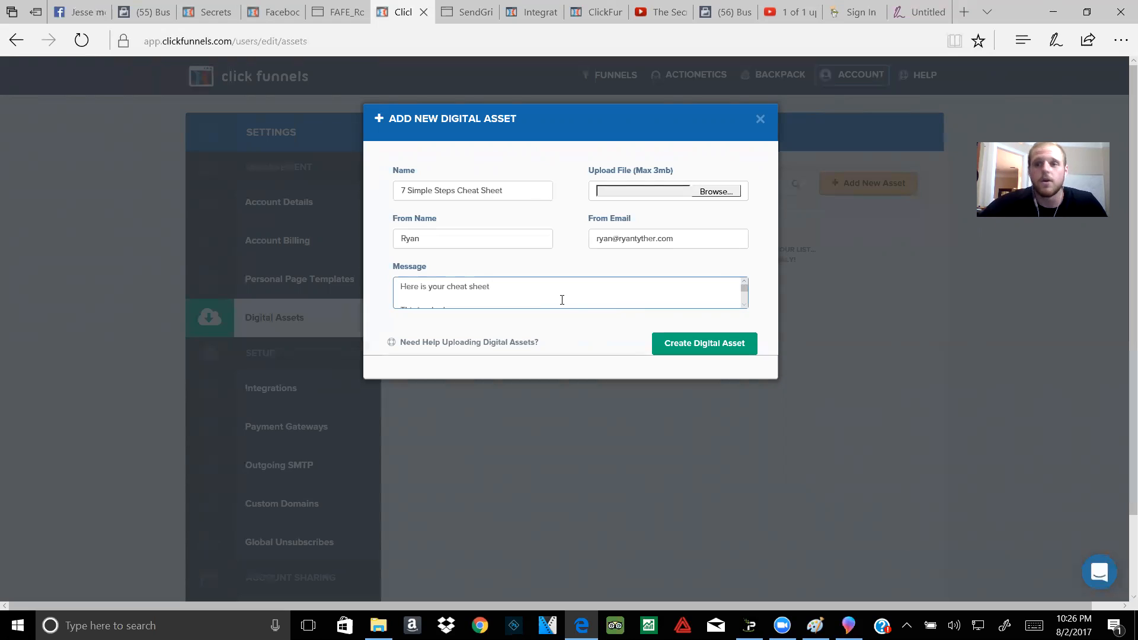
pyautogui.scroll(-1, 560, 300)
pyautogui.scroll(-1, 481, 301)
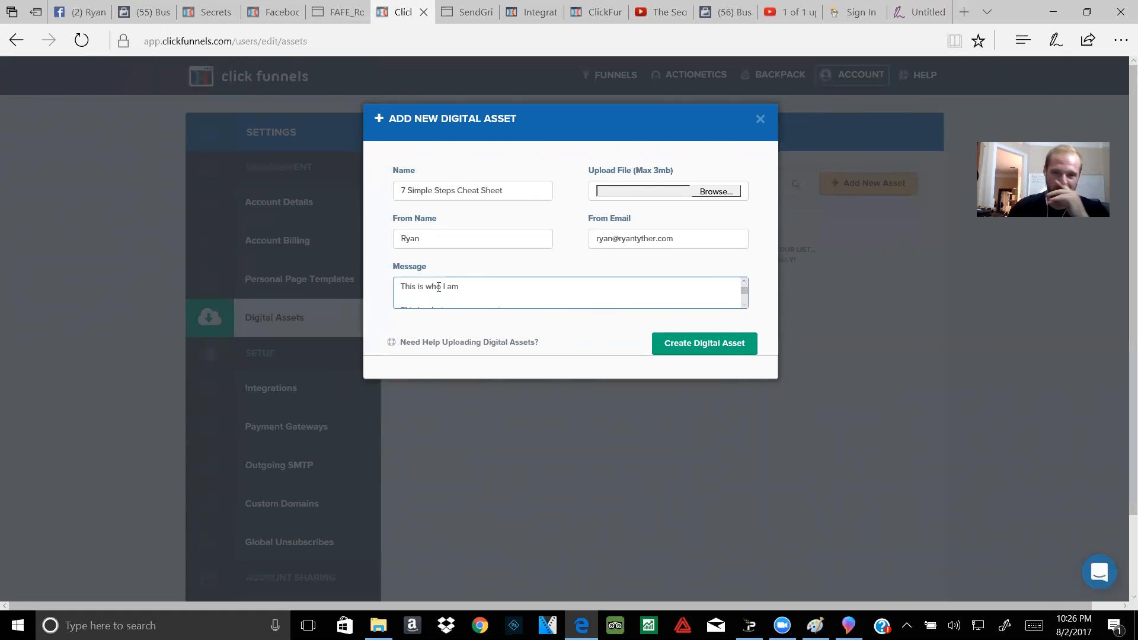
pyautogui.click(693, 347)
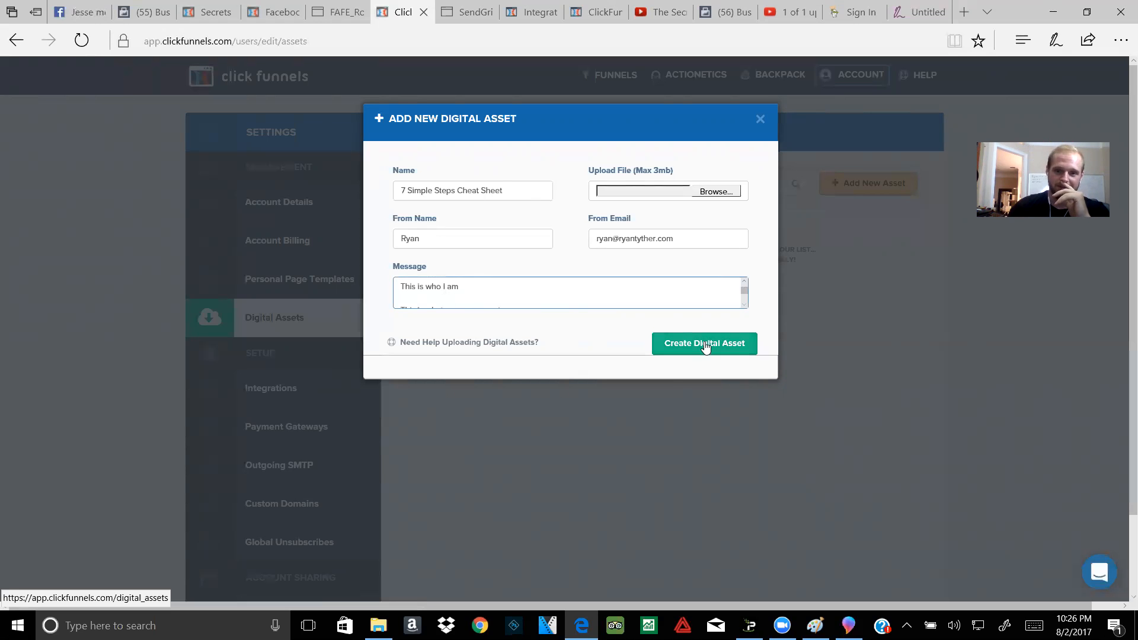
pyautogui.click(760, 119)
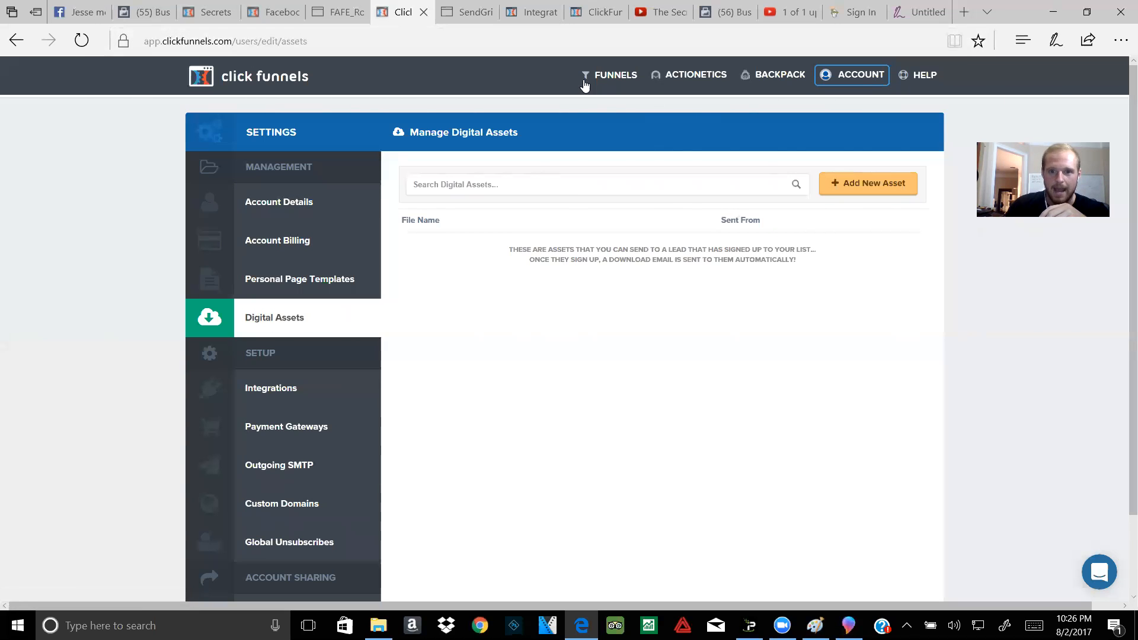
# Step: Reopen the Cheat Sheet funnel from the Recent funnels list and edit its Optin page
pyautogui.click(595, 96)
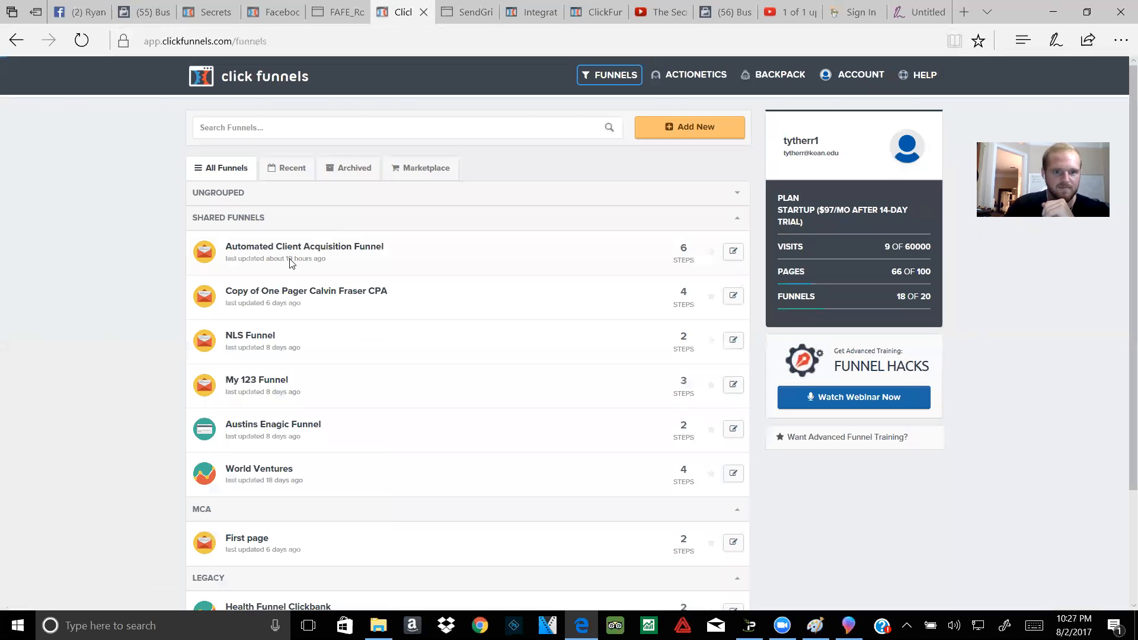
pyautogui.scroll(-2, 300, 301)
pyautogui.scroll(2, 299, 300)
pyautogui.click(284, 180)
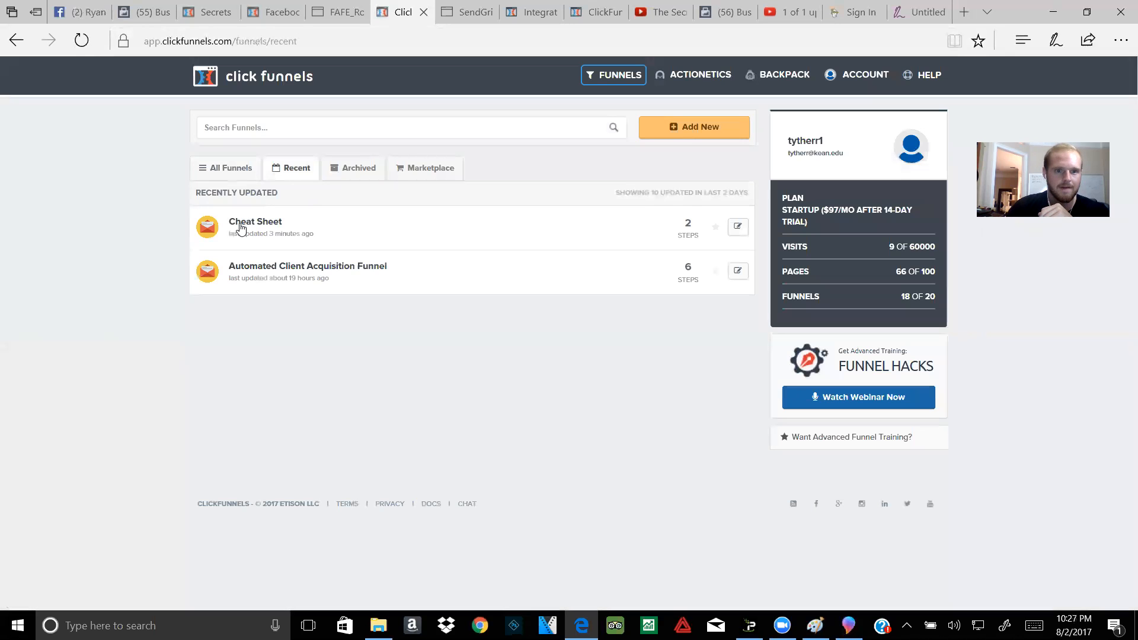
pyautogui.click(240, 227)
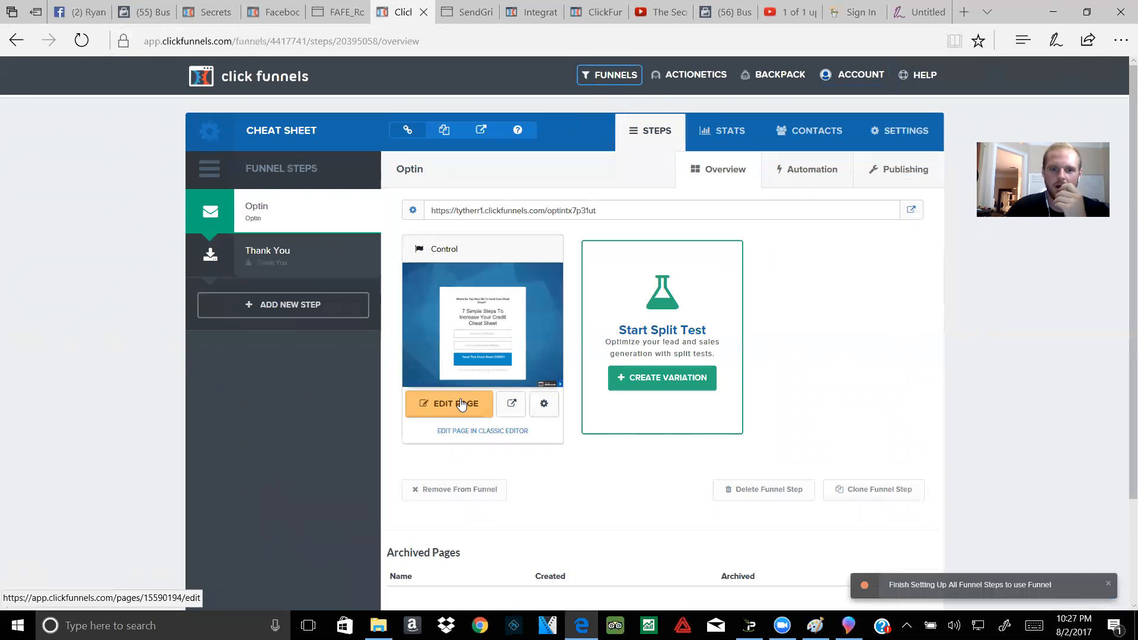
pyautogui.click(462, 404)
pyautogui.moveTo(752, 622)
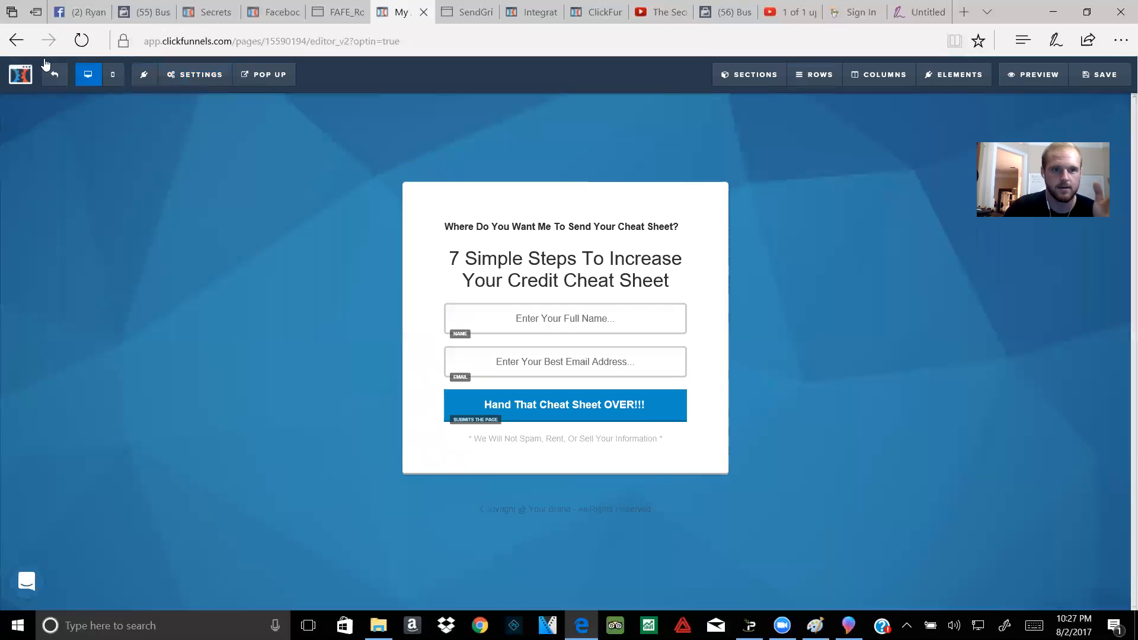
pyautogui.moveTo(229, 80)
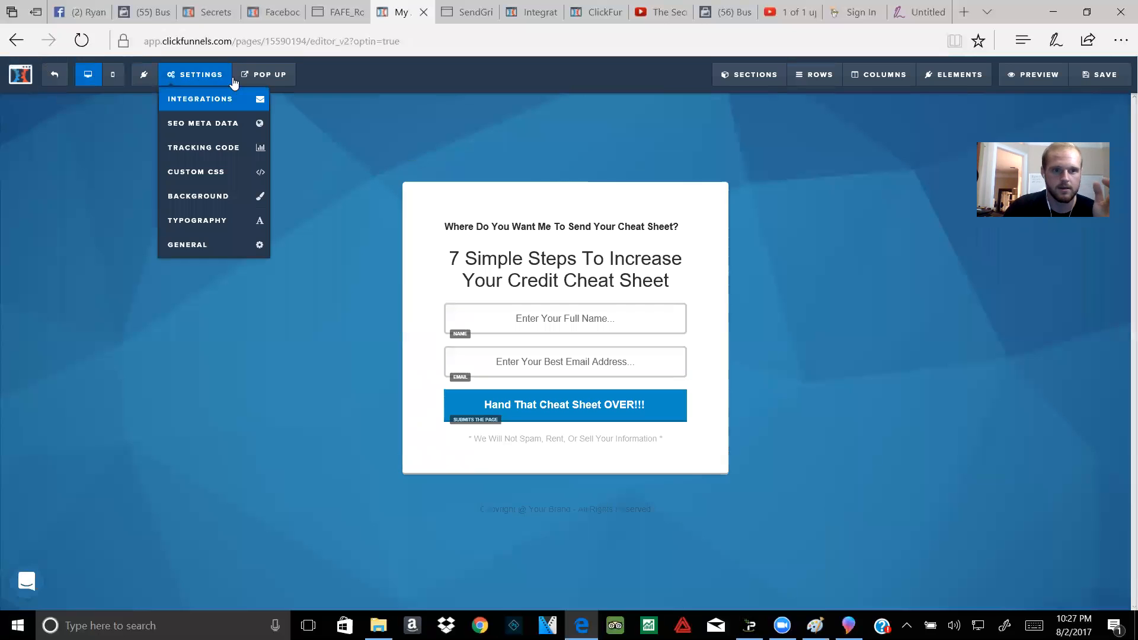
pyautogui.click(202, 243)
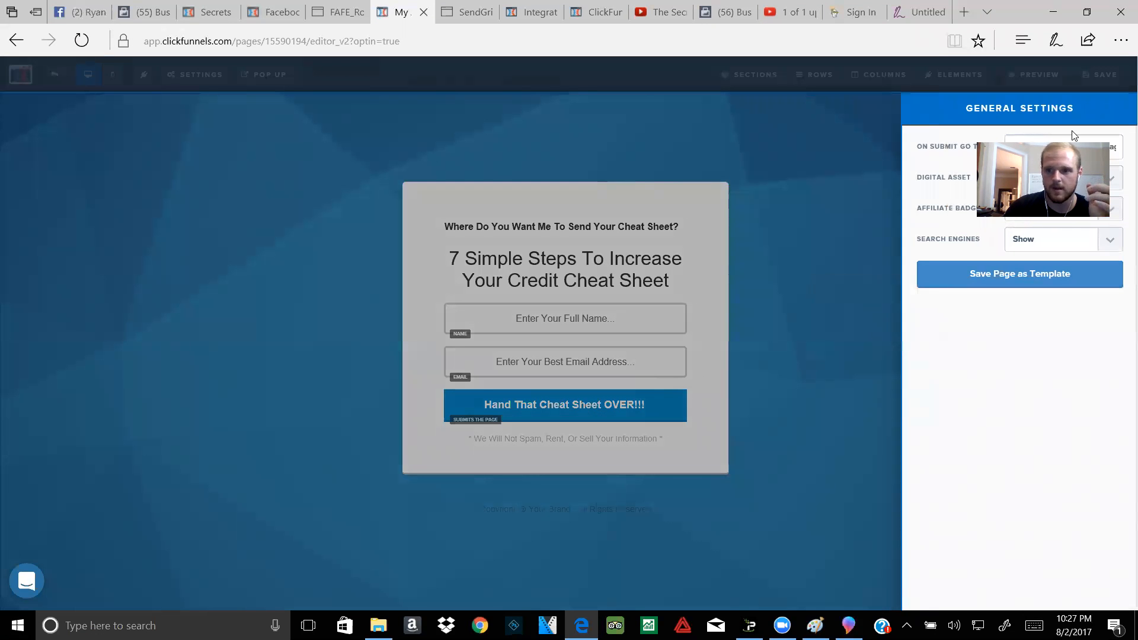
pyautogui.click(1061, 178)
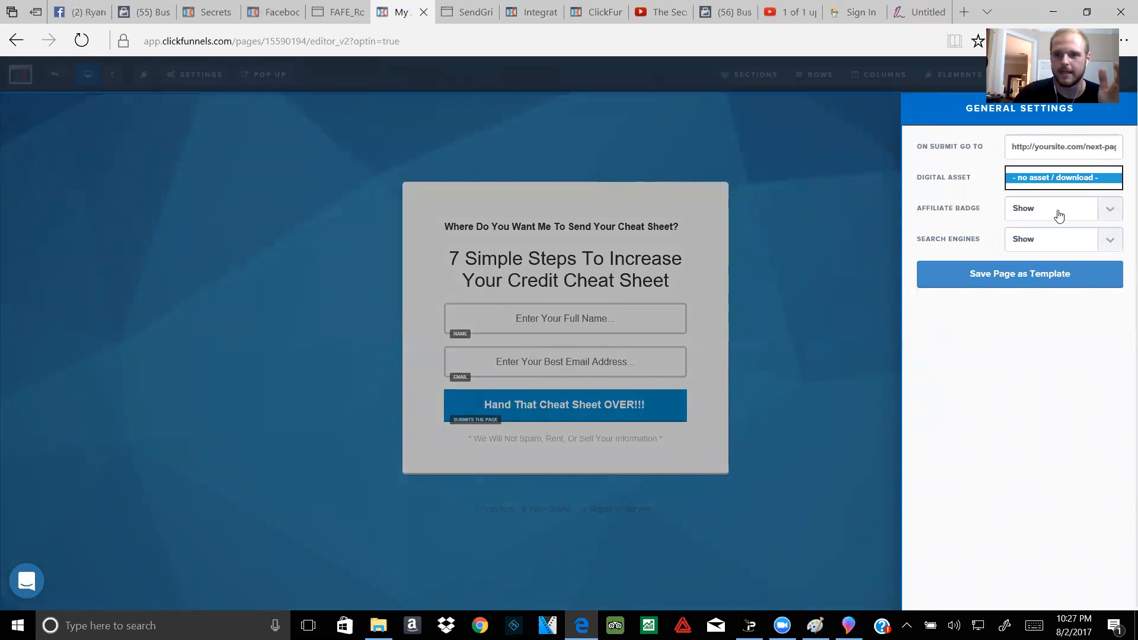
pyautogui.click(1036, 184)
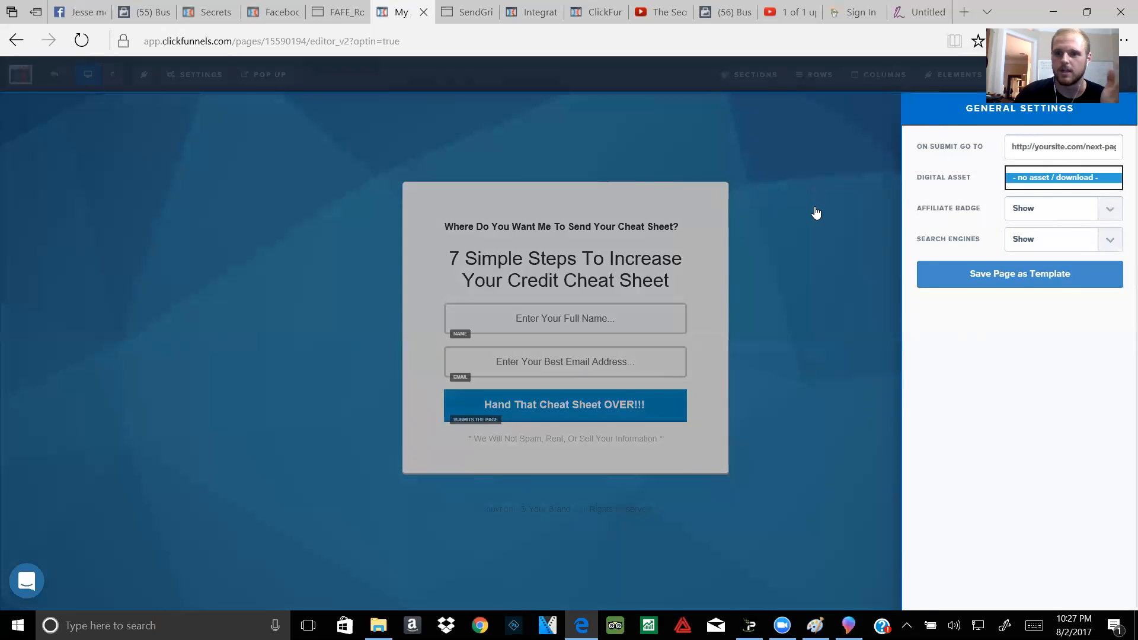
pyautogui.click(815, 211)
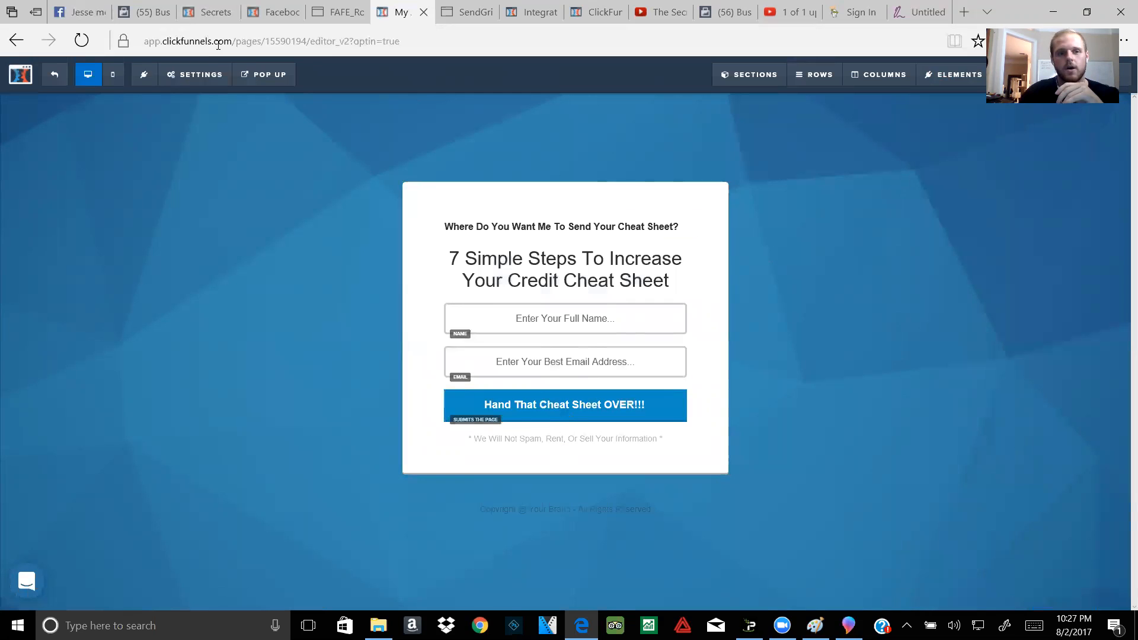
# Step: Check the Optin page's Integration and Action options without changing them, then exit the editor
pyautogui.click(191, 84)
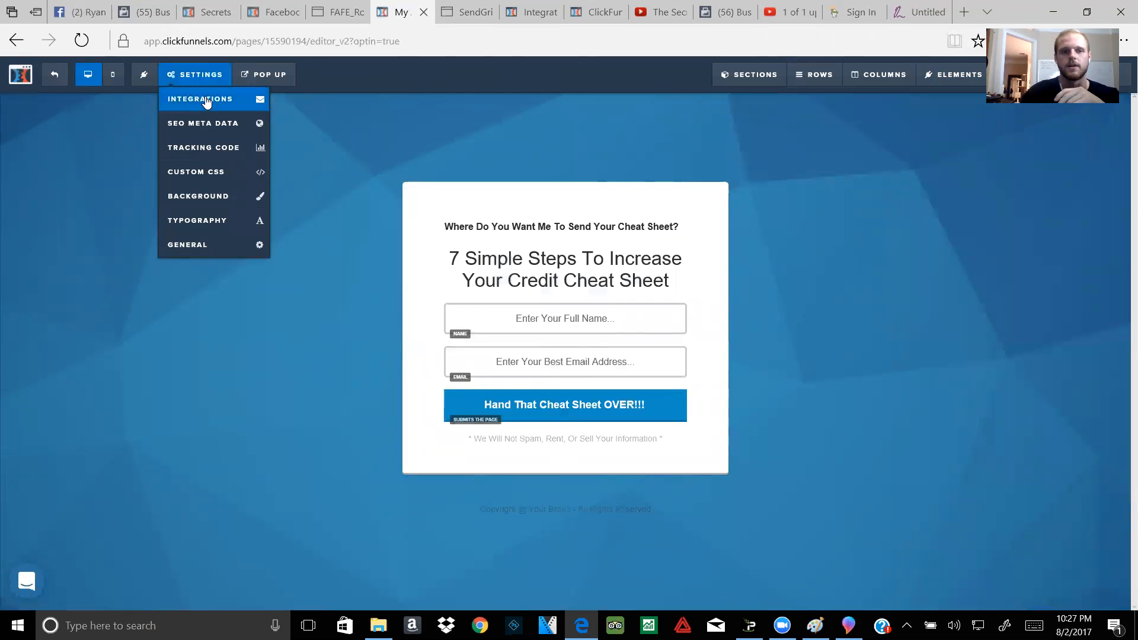
pyautogui.click(205, 102)
pyautogui.click(1085, 249)
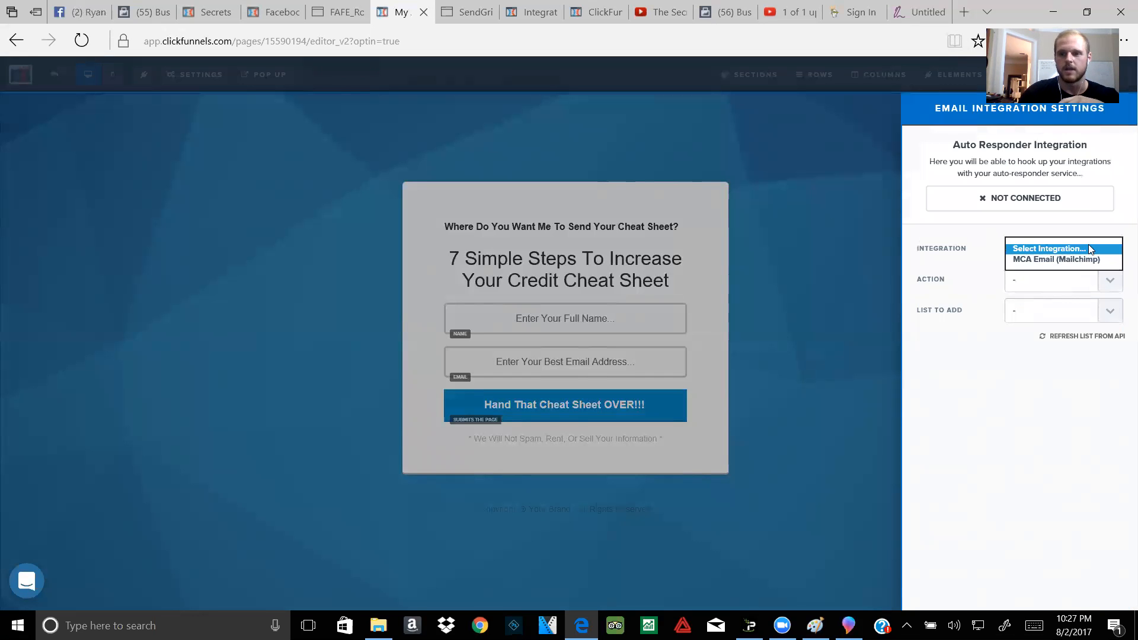
pyautogui.click(997, 238)
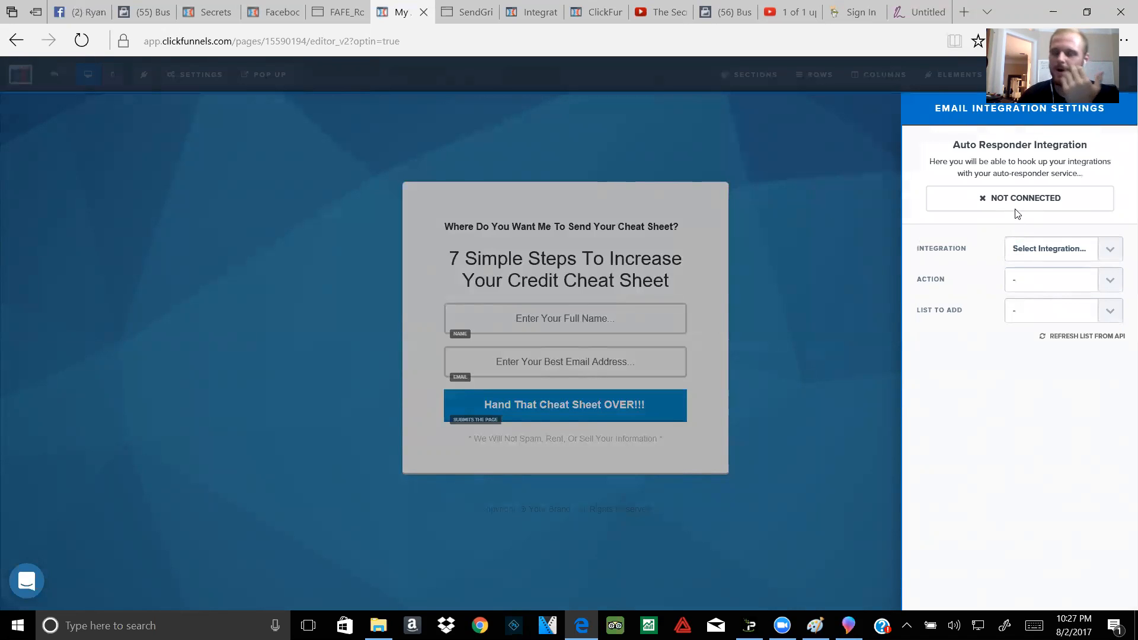
pyautogui.click(1043, 288)
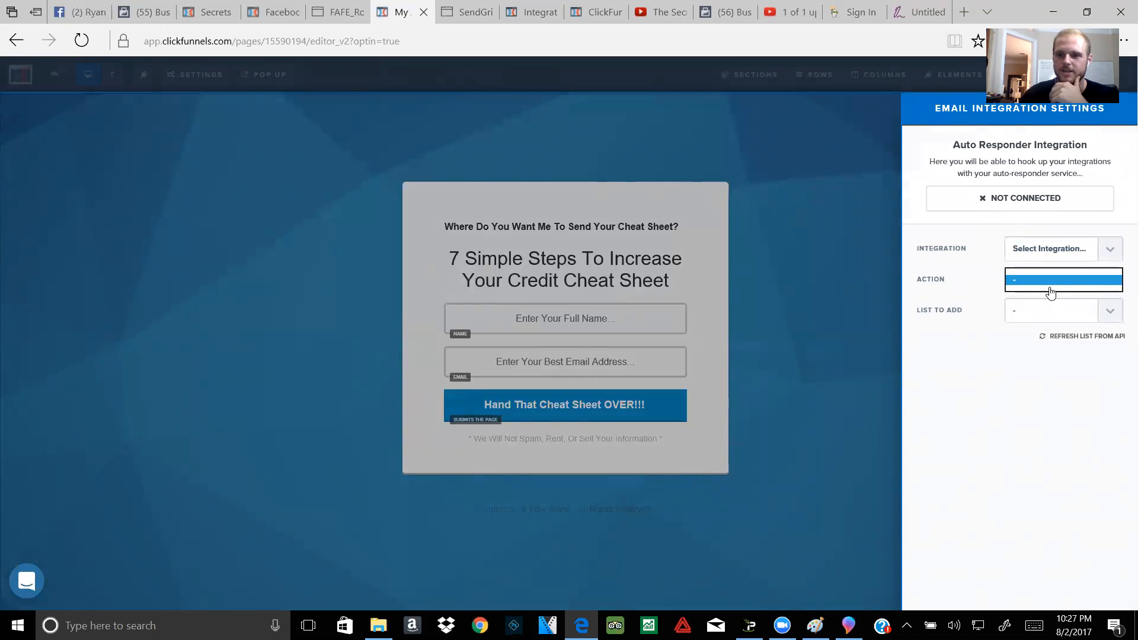
pyautogui.click(1087, 288)
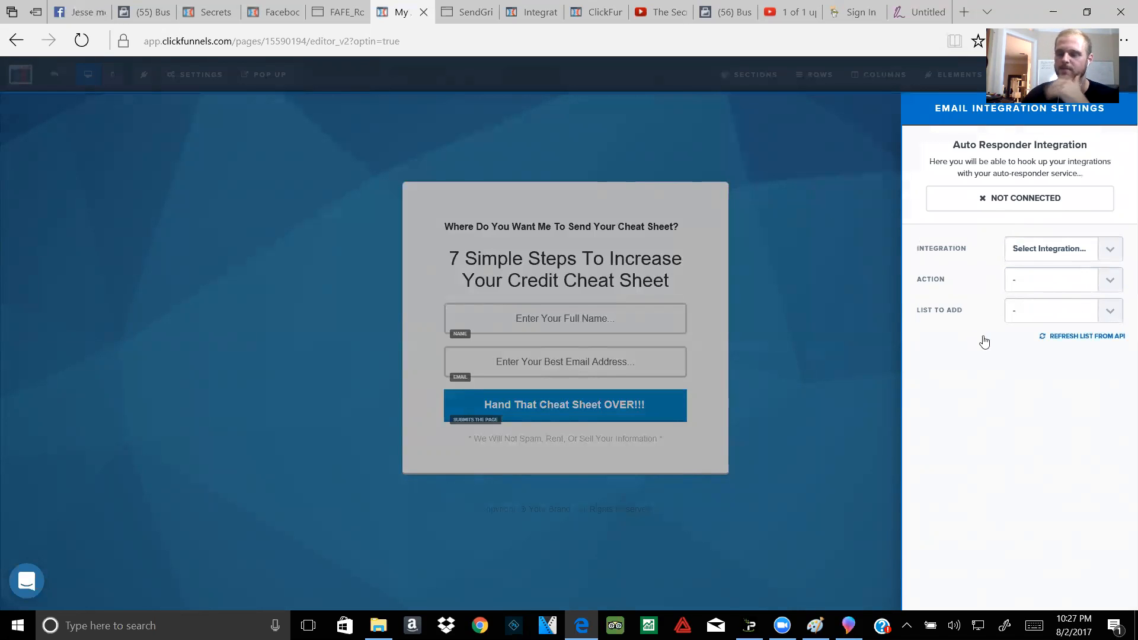
pyautogui.click(643, 128)
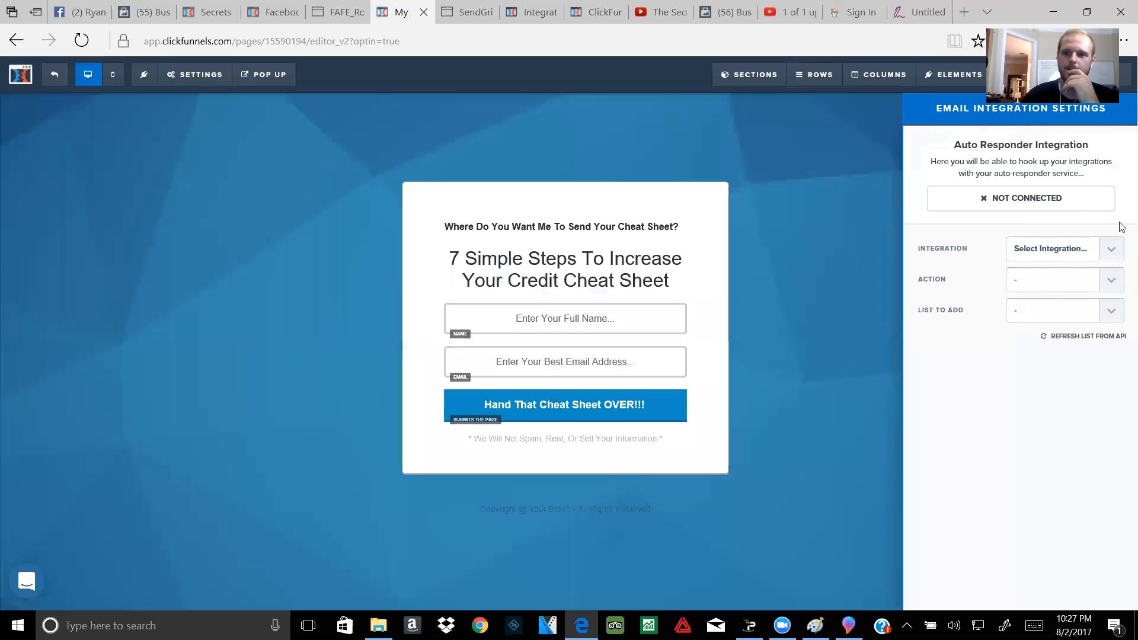
pyautogui.click(49, 80)
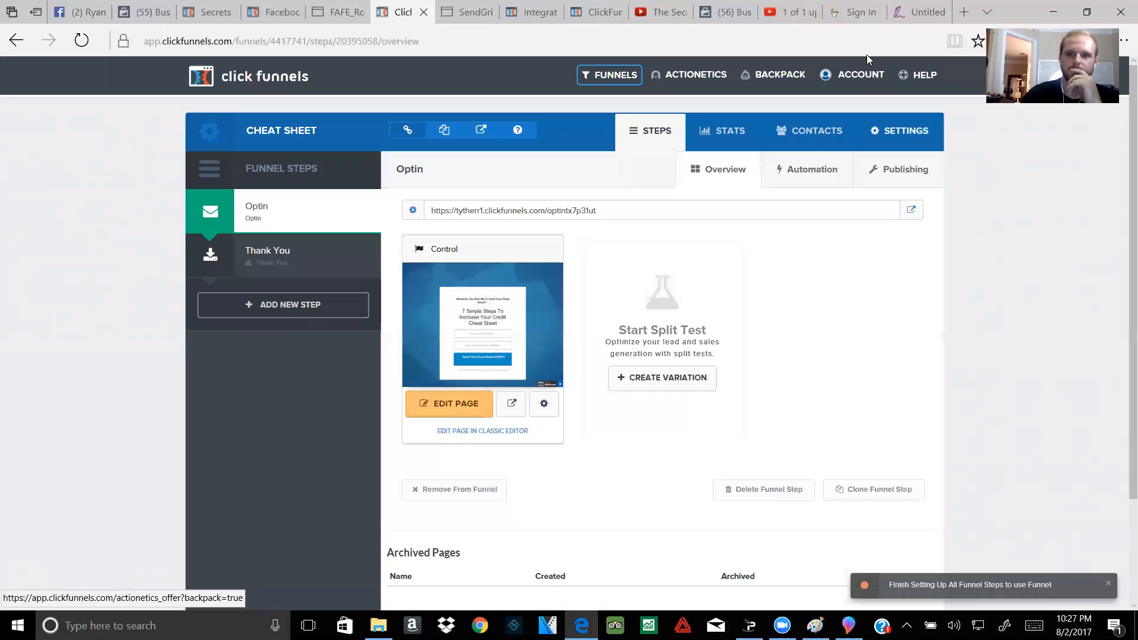
# Step: Look over the account's API integrations page, then go back to the Funnels list
pyautogui.moveTo(852, 80)
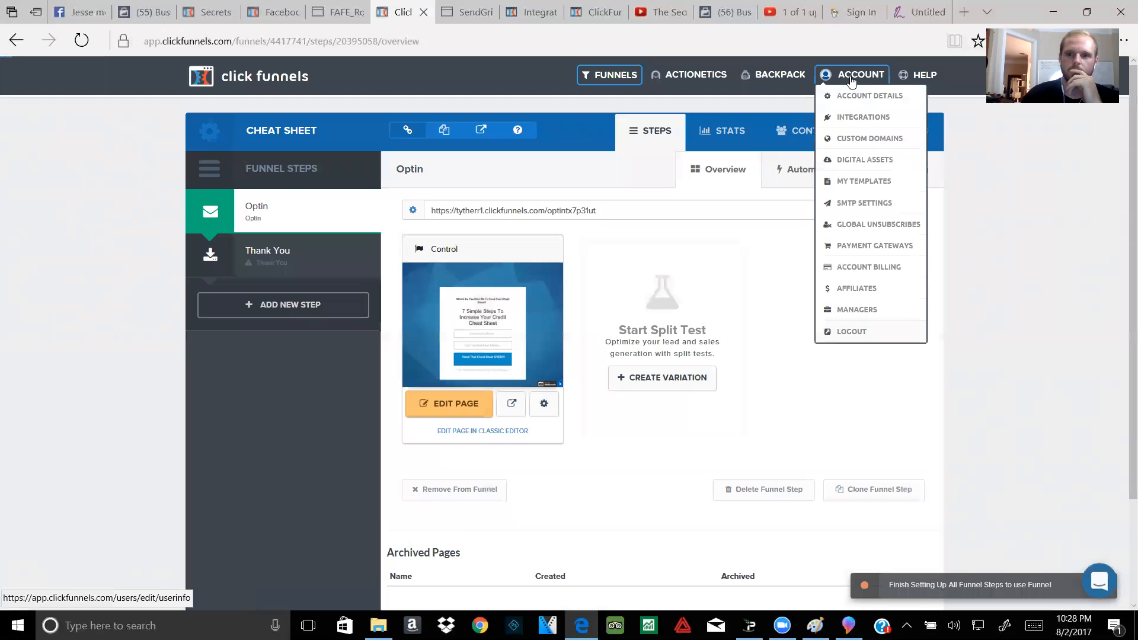
pyautogui.click(855, 117)
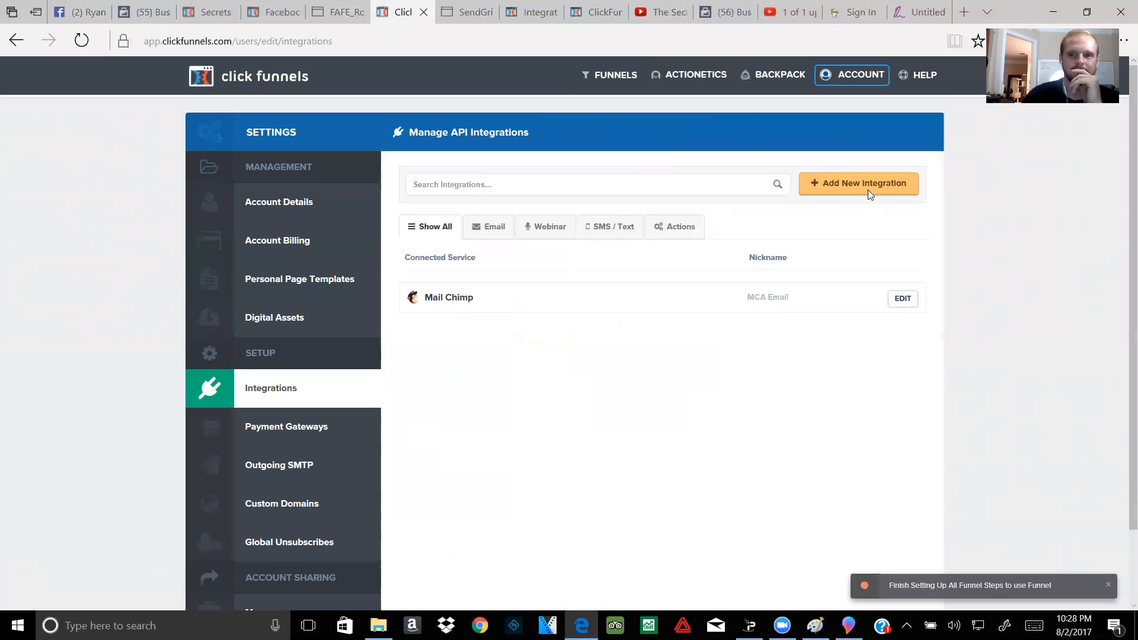
pyautogui.click(471, 185)
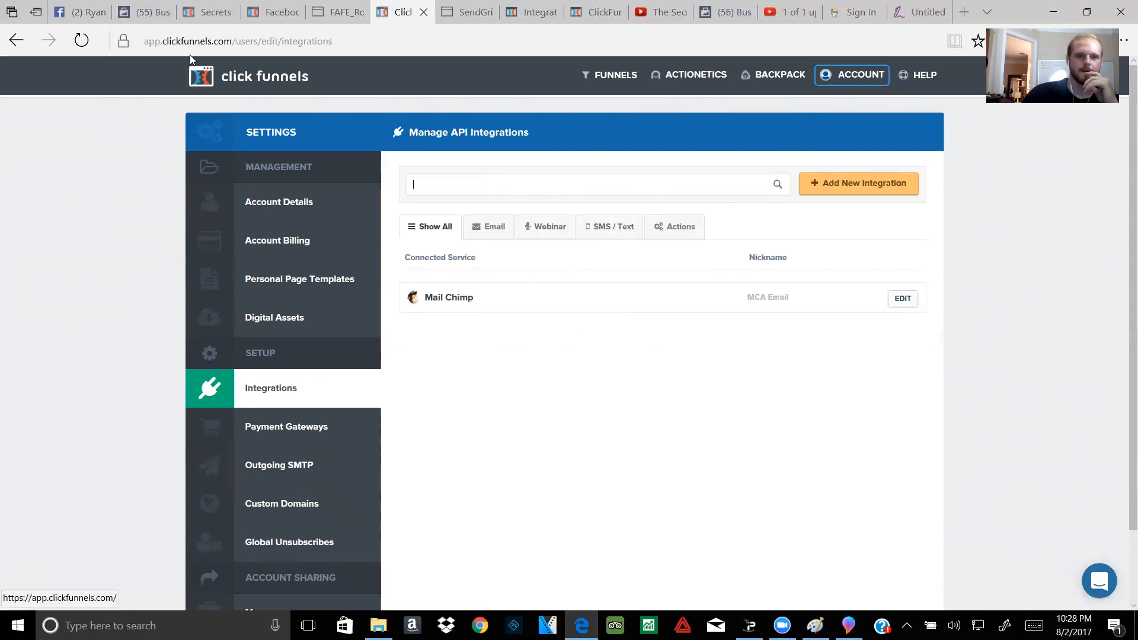
pyautogui.click(613, 74)
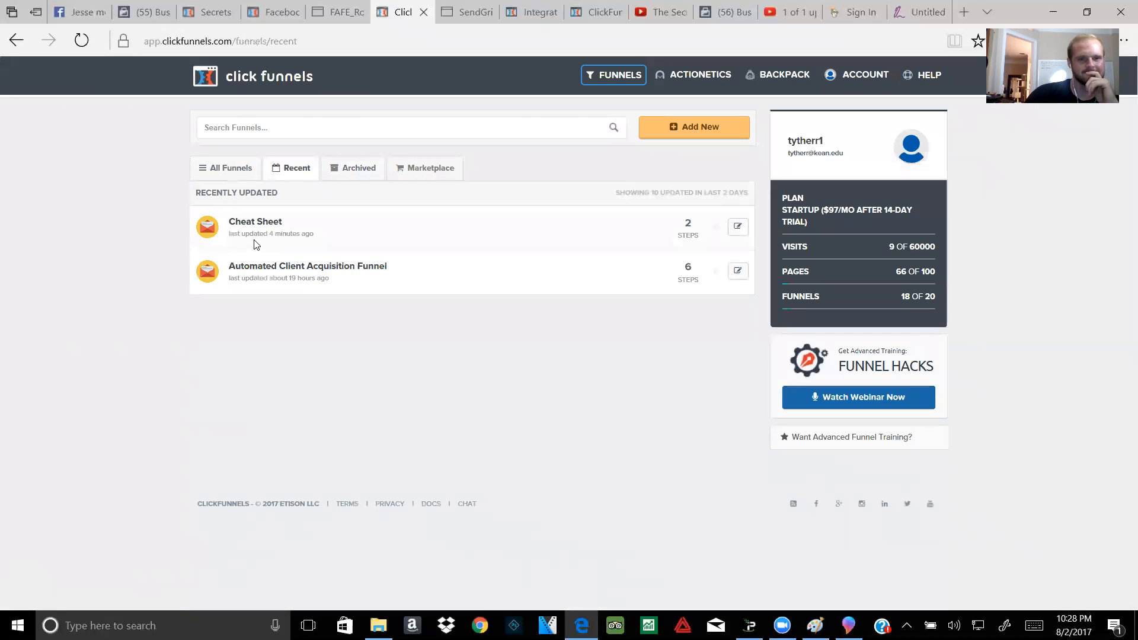
# Step: Apply the Simple Download Page template to the Cheat Sheet Thank You step and edit it
pyautogui.click(242, 222)
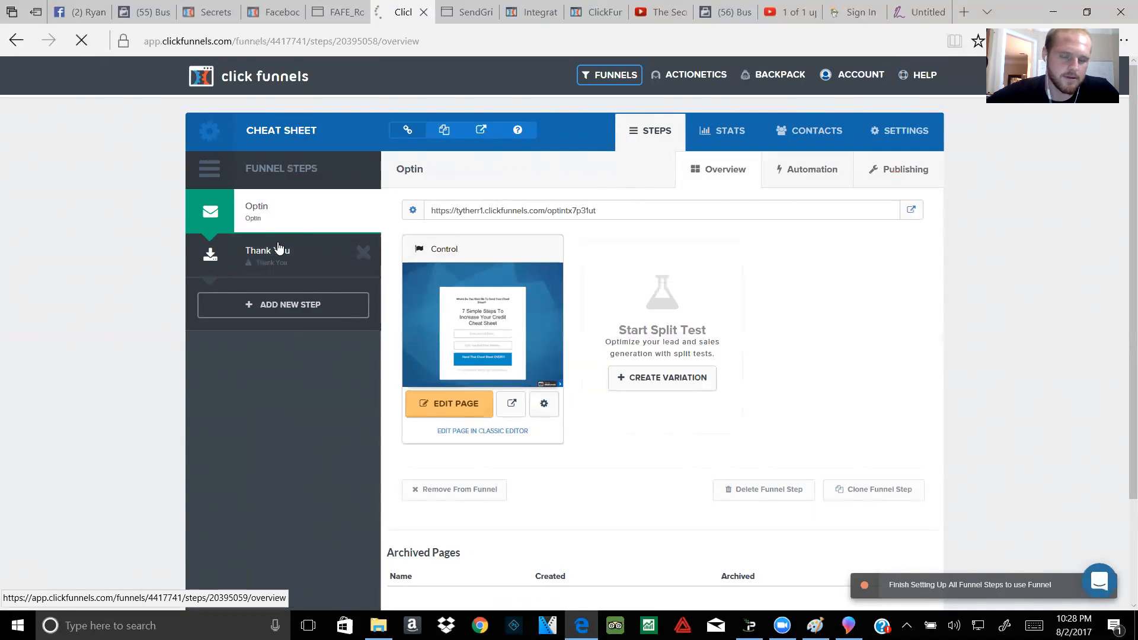
pyautogui.click(257, 253)
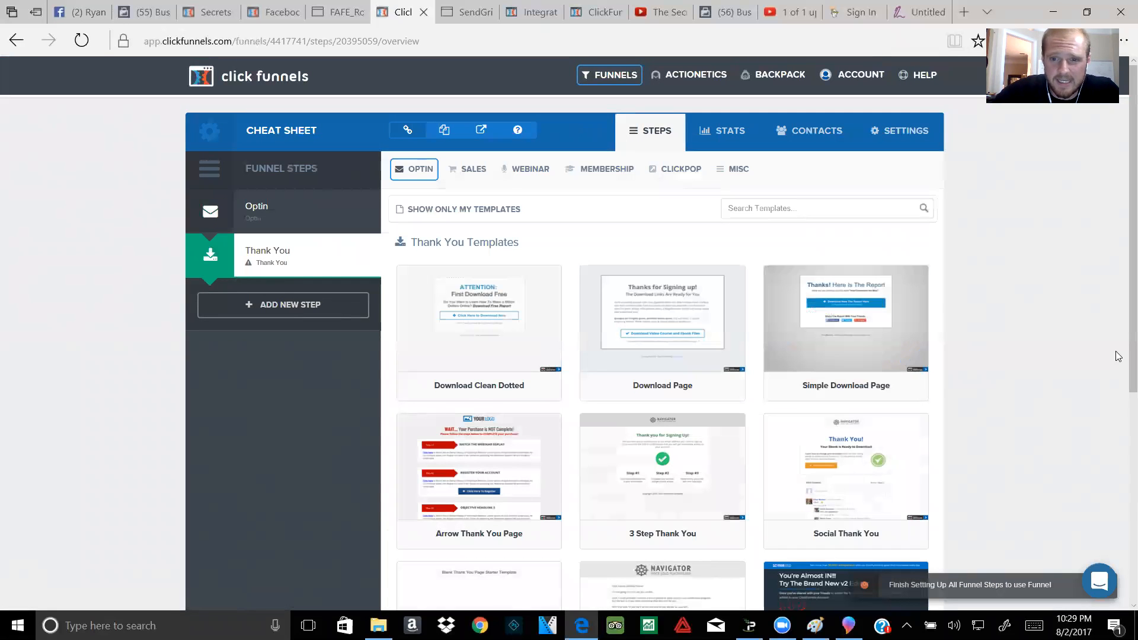
pyautogui.scroll(-6, 658, 386)
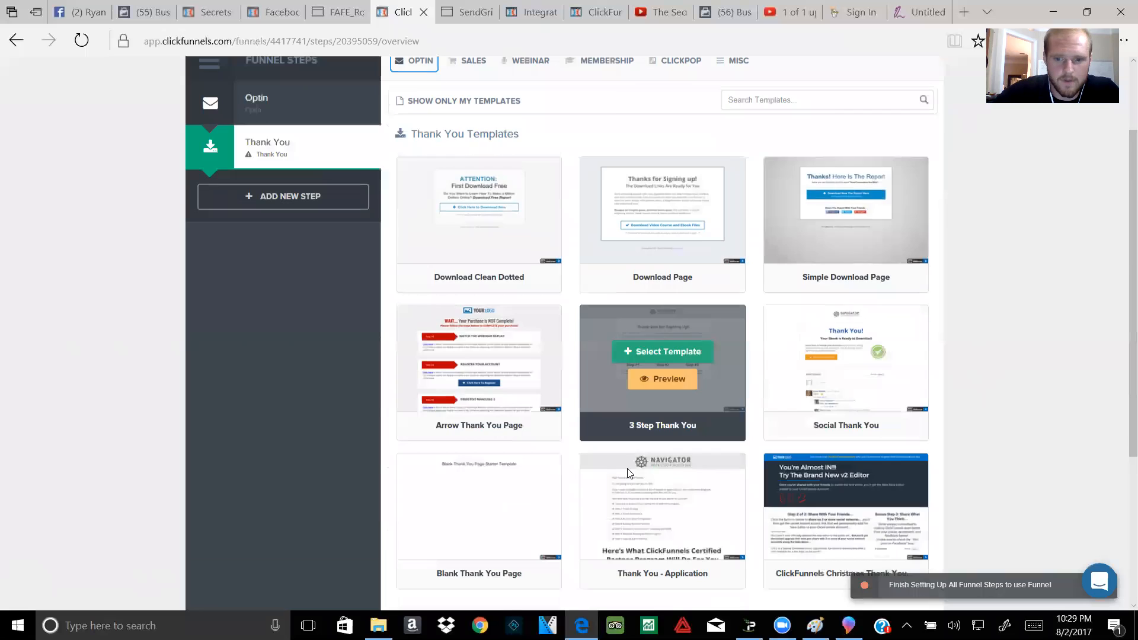
pyautogui.scroll(4, 652, 433)
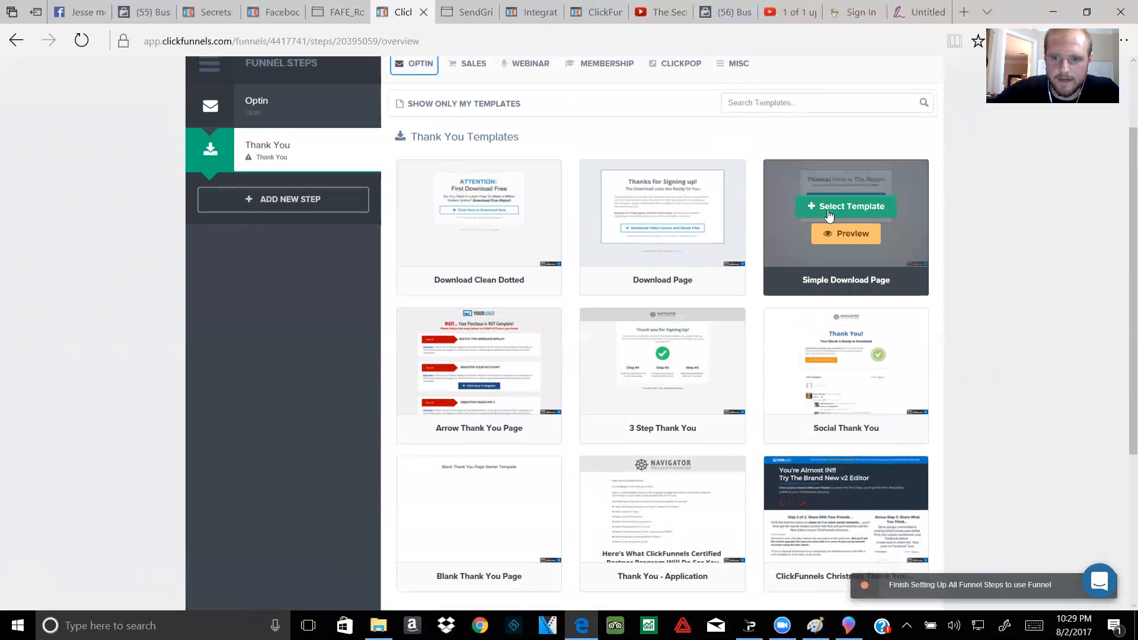
pyautogui.click(830, 207)
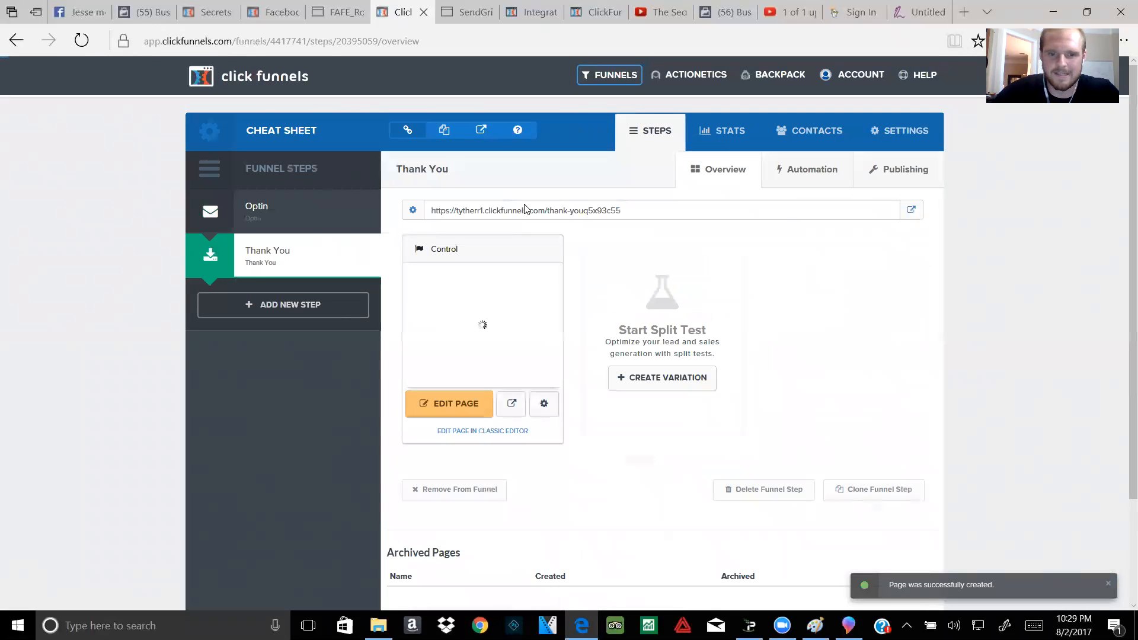
pyautogui.click(456, 408)
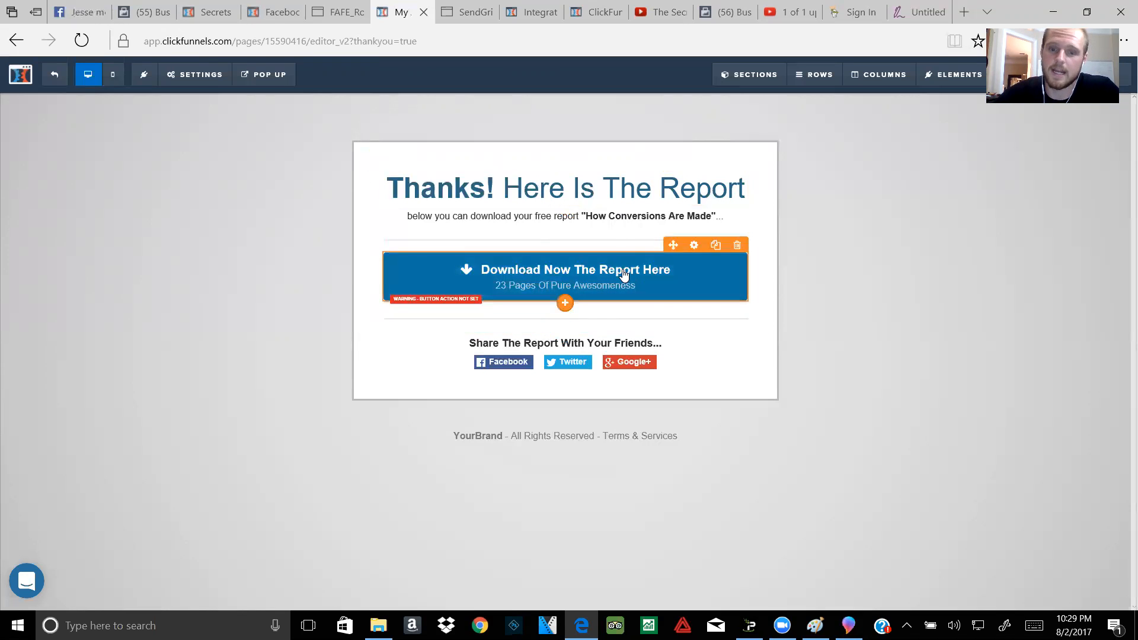
# Step: Replace 'Here Is The Report' in the headline with 'Check Your Email!'
pyautogui.click(659, 193)
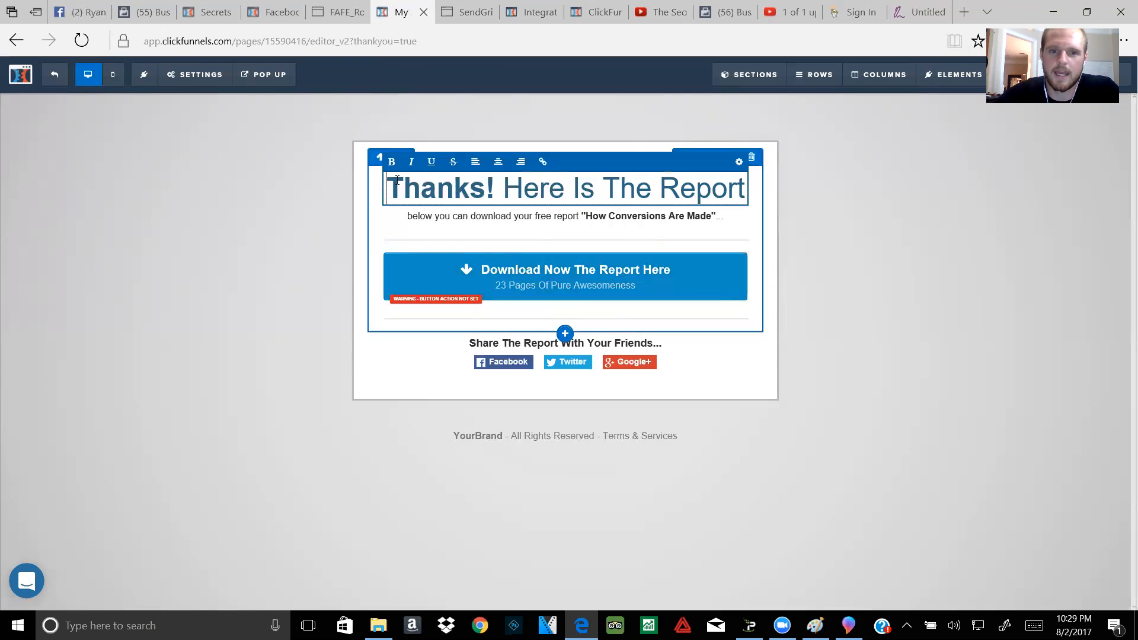
pyautogui.click(743, 190)
pyautogui.moveTo(698, 197); pyautogui.dragTo(498, 205)
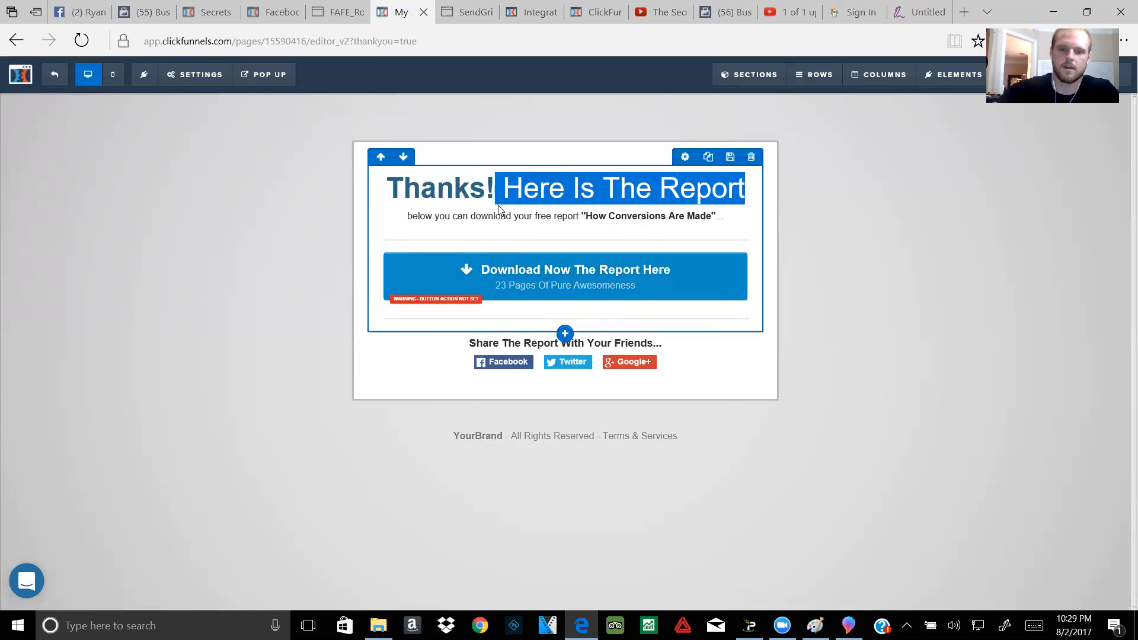
pyautogui.press('BackSpace')
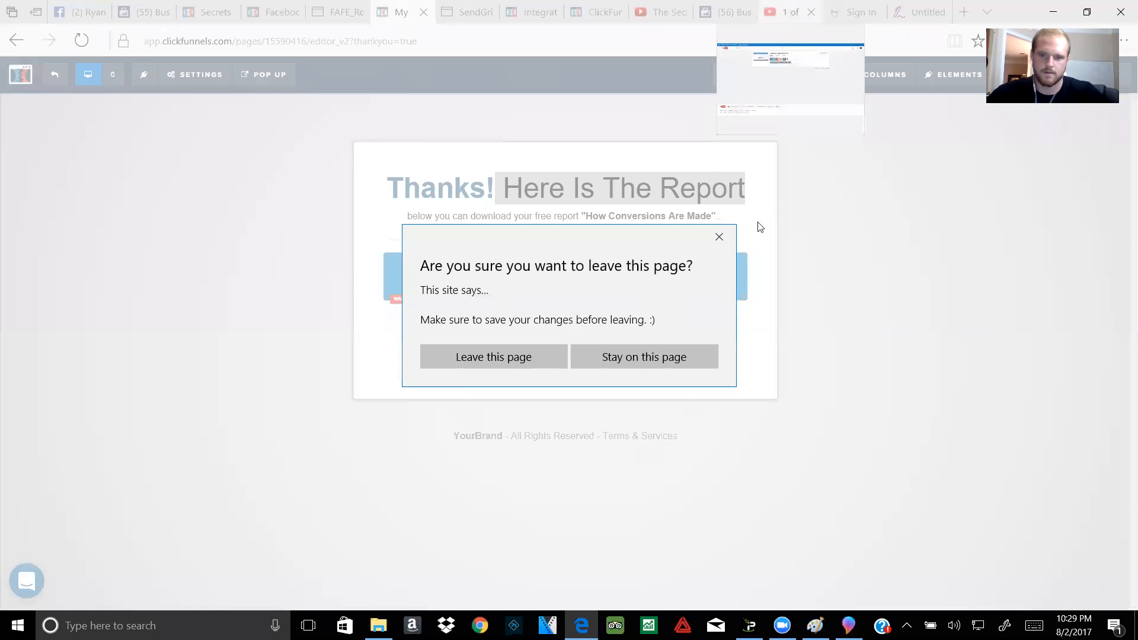
pyautogui.click(702, 363)
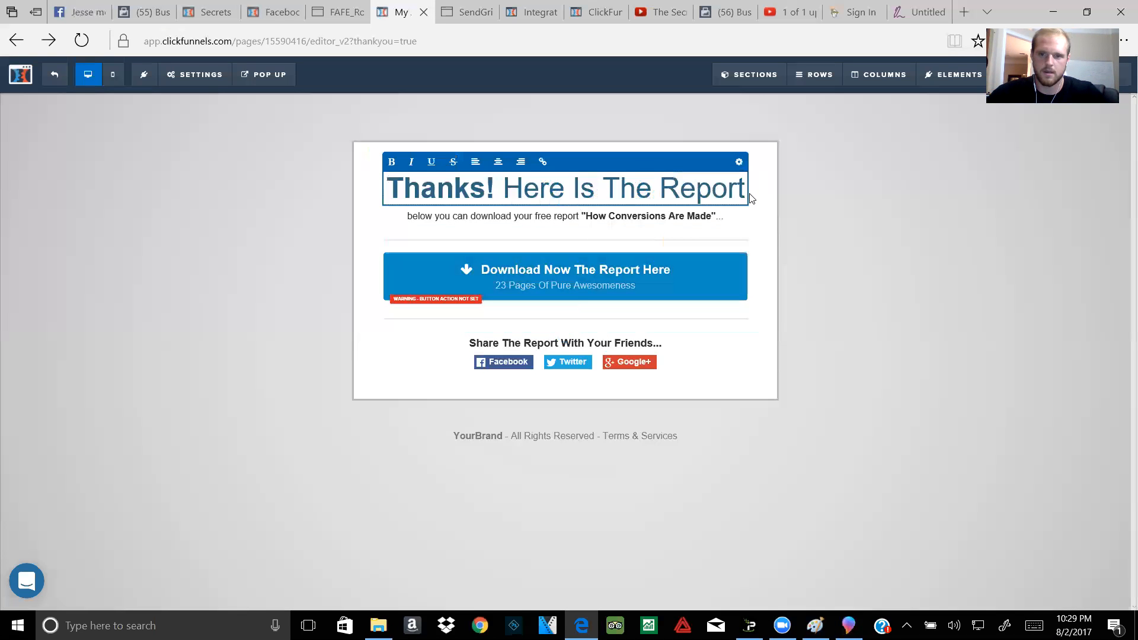
pyautogui.click(745, 192)
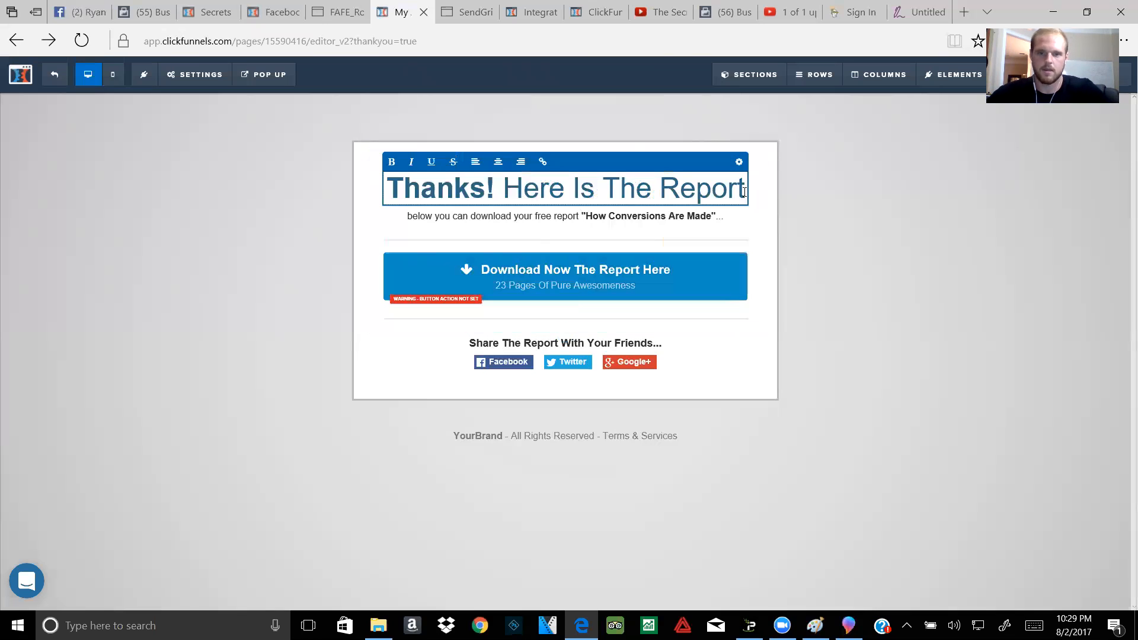
pyautogui.press('BackSpace')
pyautogui.press('BackSpace')
pyautogui.press('BackSpace')
pyautogui.press('BackSpace')
pyautogui.press('BackSpace')
pyautogui.press('BackSpace')
pyautogui.press('BackSpace')
pyautogui.press('BackSpace')
pyautogui.press('BackSpace')
pyautogui.press('BackSpace')
pyautogui.press('BackSpace')
pyautogui.press('BackSpace')
pyautogui.press('BackSpace')
pyautogui.press('BackSpace')
pyautogui.press('BackSpace')
pyautogui.press('BackSpace')
pyautogui.press('BackSpace')
pyautogui.press('BackSpace')
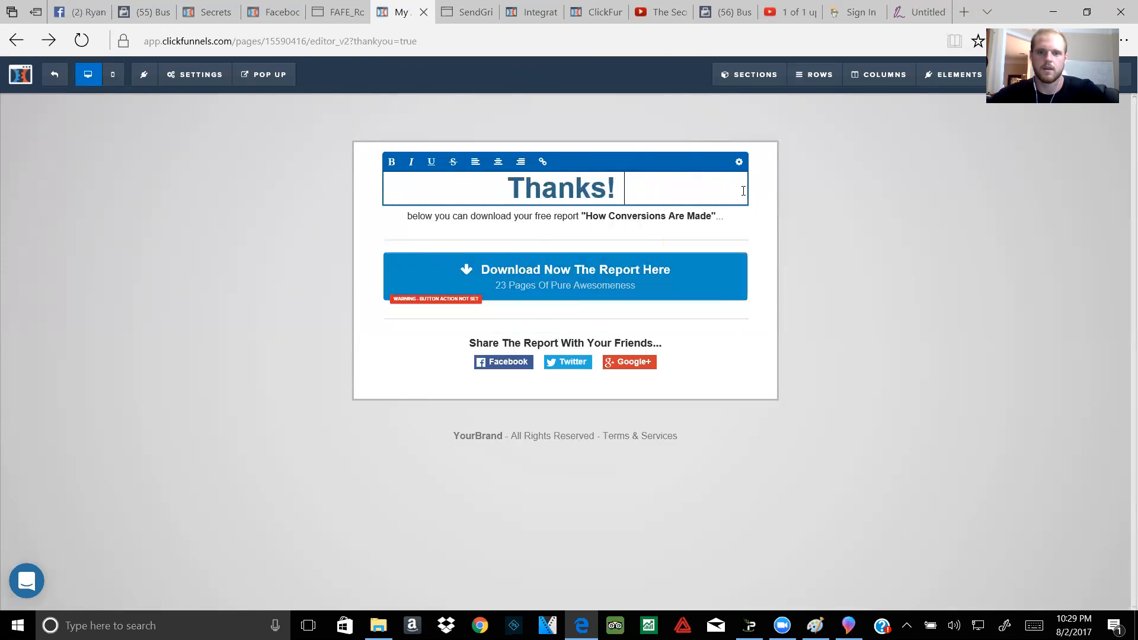
pyautogui.write('Check You')
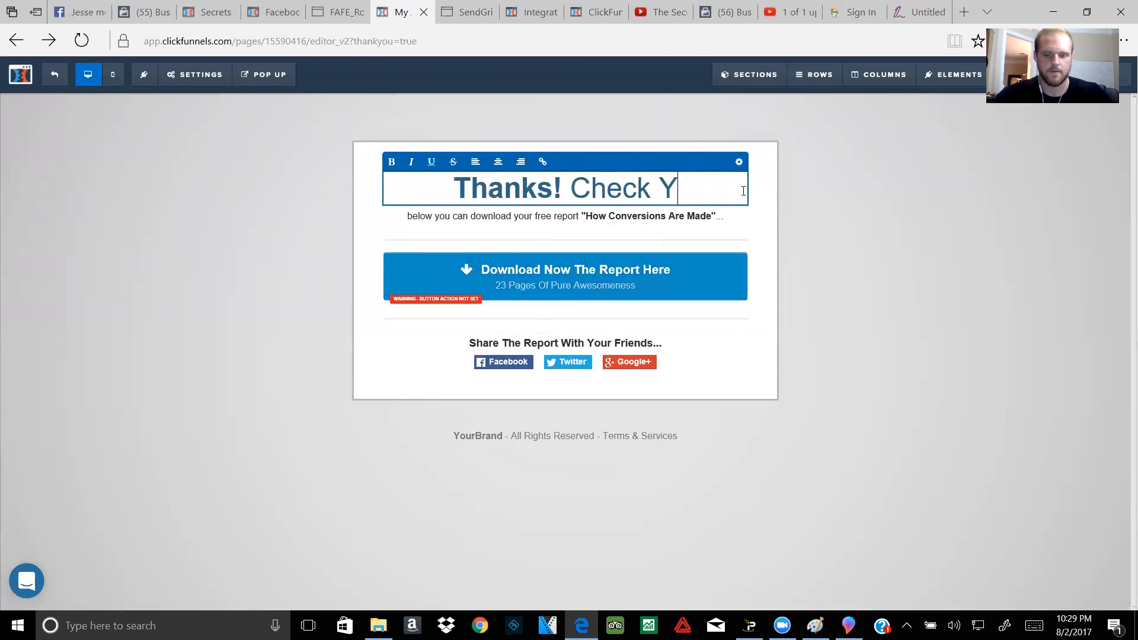
pyautogui.write('E')
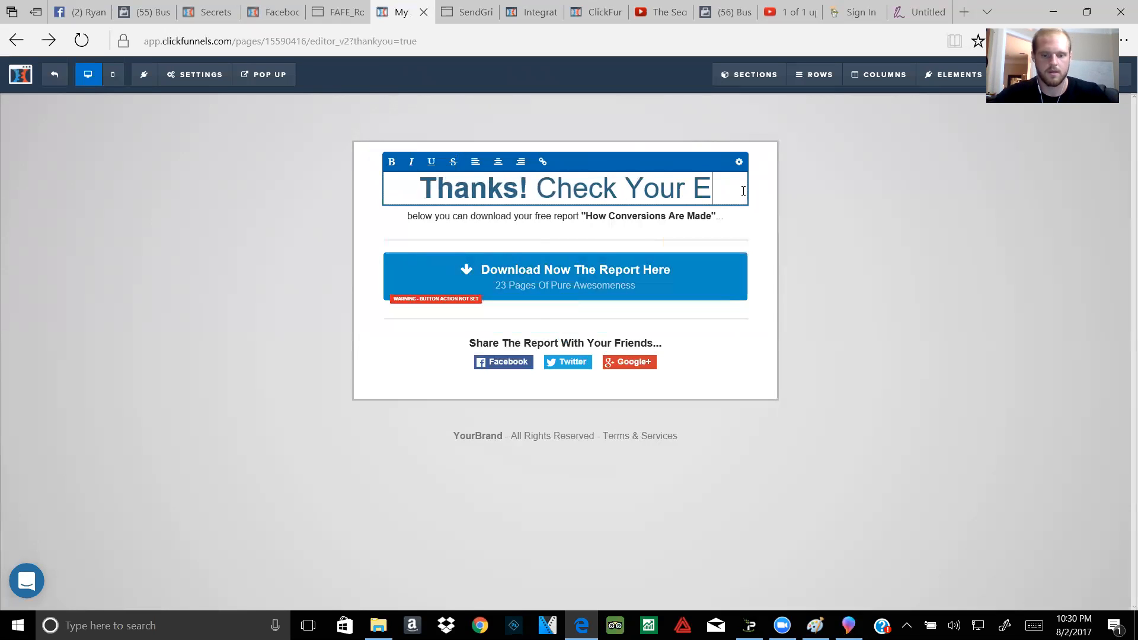
pyautogui.write('mail!')
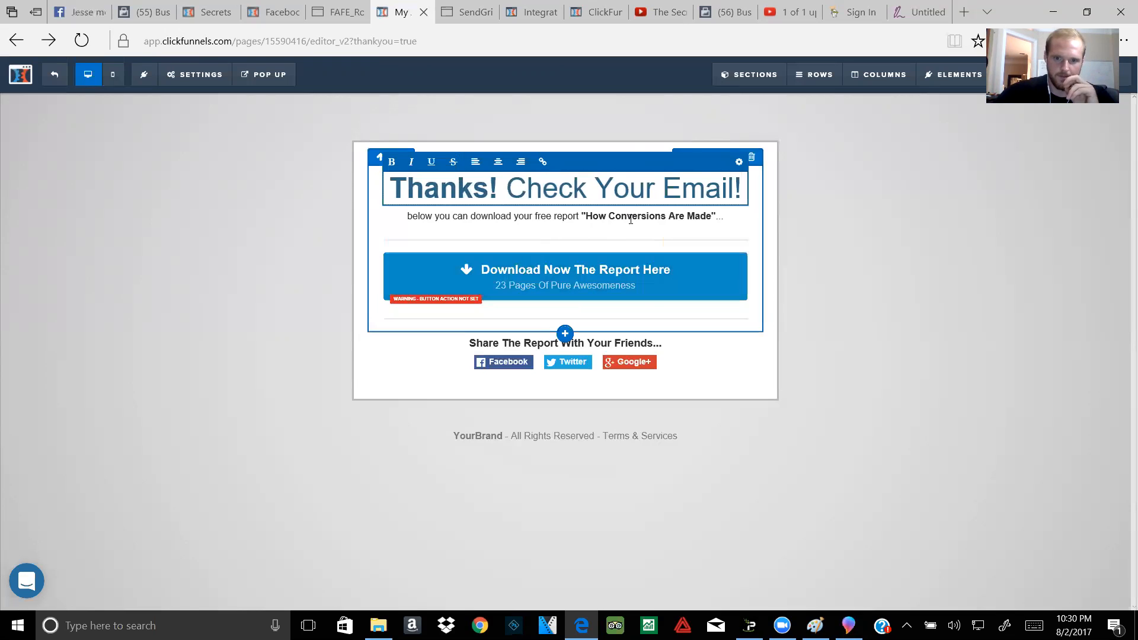
pyautogui.click(712, 220)
# Step: Rewrite the subheadline as 'Your cheat sheet is waiting for you. get it now'
pyautogui.click(720, 220)
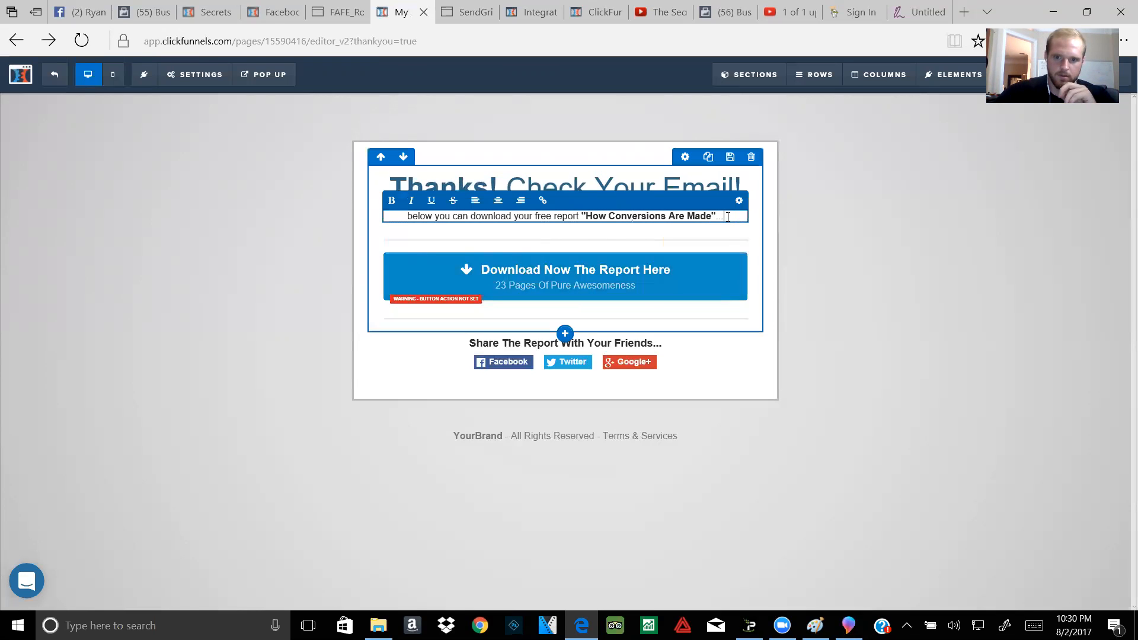
pyautogui.press('BackSpace')
pyautogui.press('BackSpace')
pyautogui.press('BackSpace')
pyautogui.press('BackSpace')
pyautogui.press('BackSpace')
pyautogui.press('BackSpace')
pyautogui.press('BackSpace')
pyautogui.press('BackSpace')
pyautogui.press('BackSpace')
pyautogui.press('BackSpace')
pyautogui.press('BackSpace')
pyautogui.press('BackSpace')
pyautogui.press('BackSpace')
pyautogui.press('BackSpace')
pyautogui.press('BackSpace')
pyautogui.press('BackSpace')
pyautogui.press('BackSpace')
pyautogui.press('BackSpace')
pyautogui.press('BackSpace')
pyautogui.press('BackSpace')
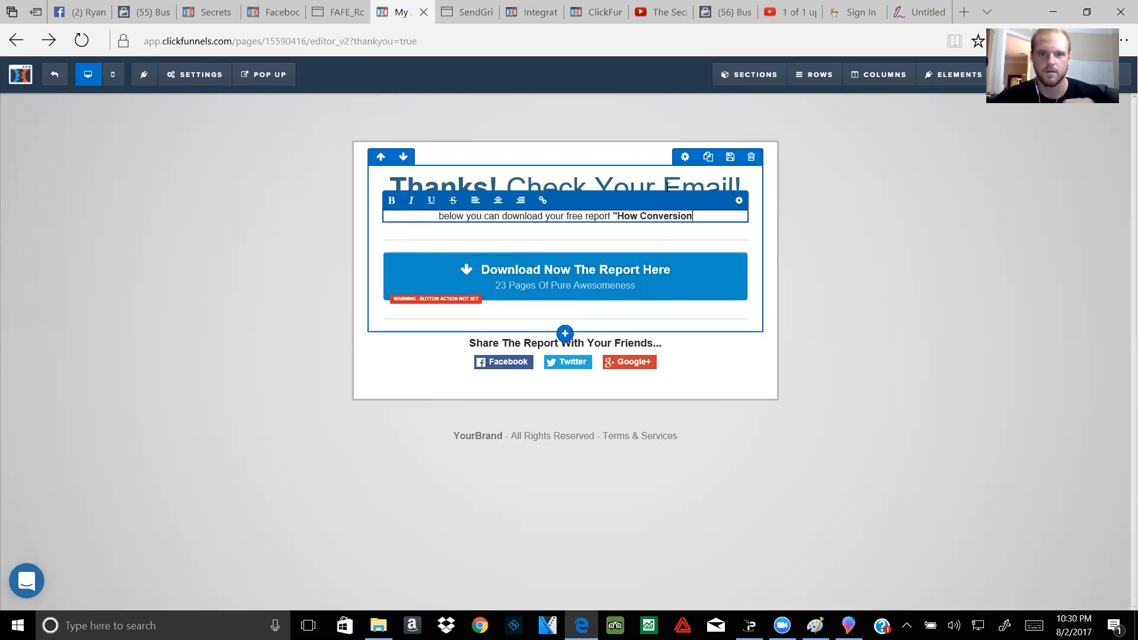
pyautogui.press('BackSpace')
pyautogui.press('BackSpace')
pyautogui.press('BackSpace')
pyautogui.press('BackSpace')
pyautogui.press('BackSpace')
pyautogui.press('BackSpace')
pyautogui.press('BackSpace')
pyautogui.press('BackSpace')
pyautogui.press('BackSpace')
pyautogui.press('BackSpace')
pyautogui.press('BackSpace')
pyautogui.press('BackSpace')
pyautogui.press('BackSpace')
pyautogui.press('BackSpace')
pyautogui.press('BackSpace')
pyautogui.press('BackSpace')
pyautogui.press('BackSpace')
pyautogui.press('BackSpace')
pyautogui.press('BackSpace')
pyautogui.press('BackSpace')
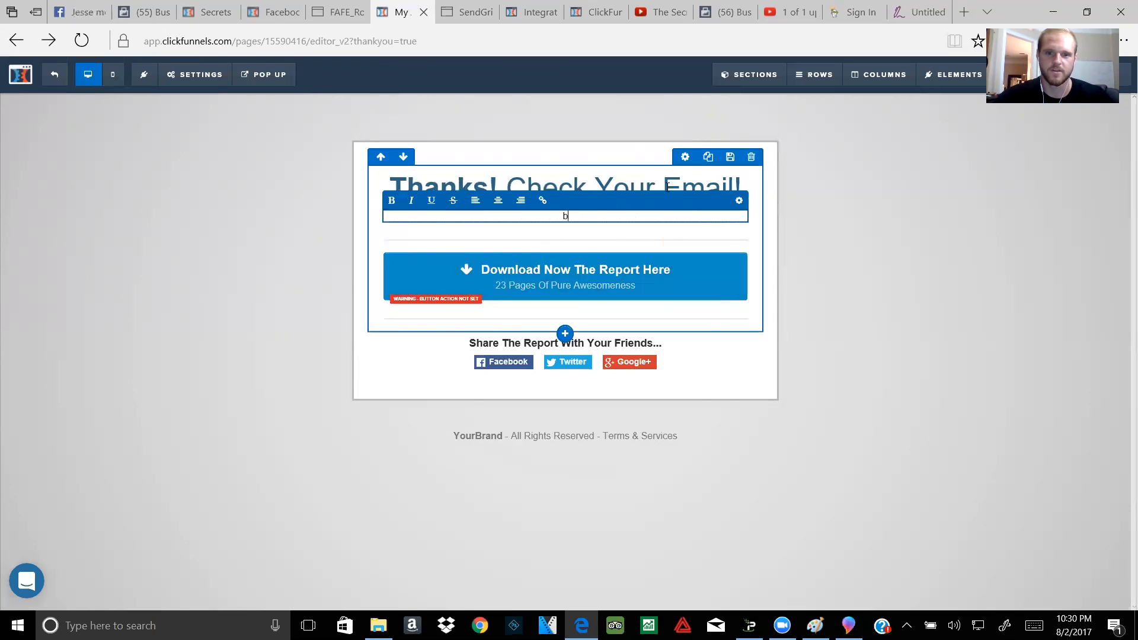
pyautogui.write('Your c')
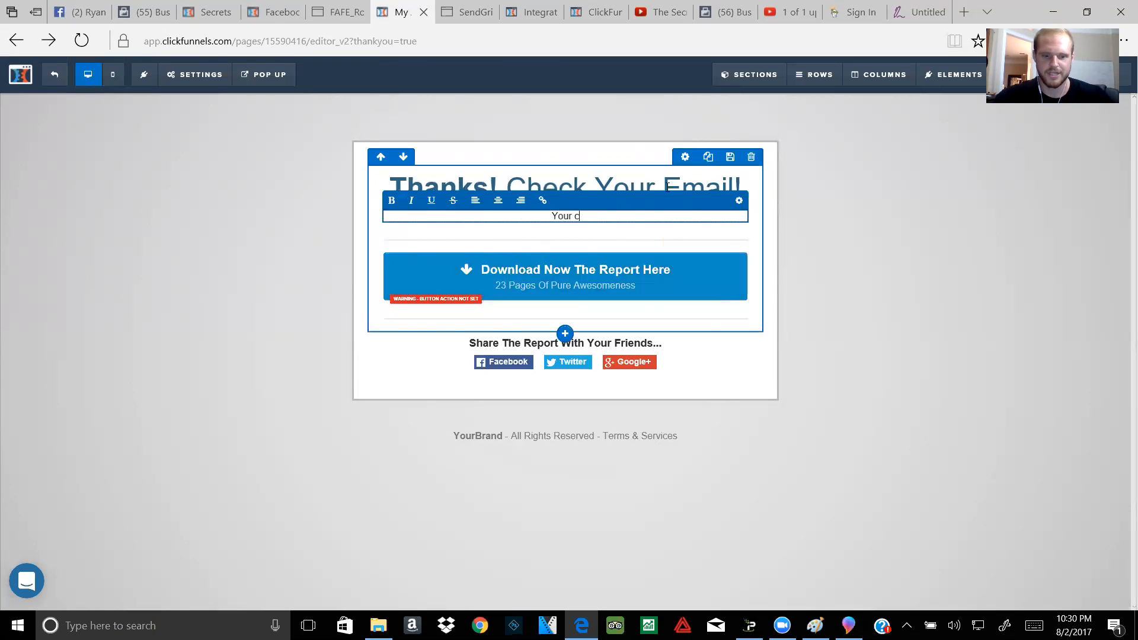
pyautogui.write('heat sheet')
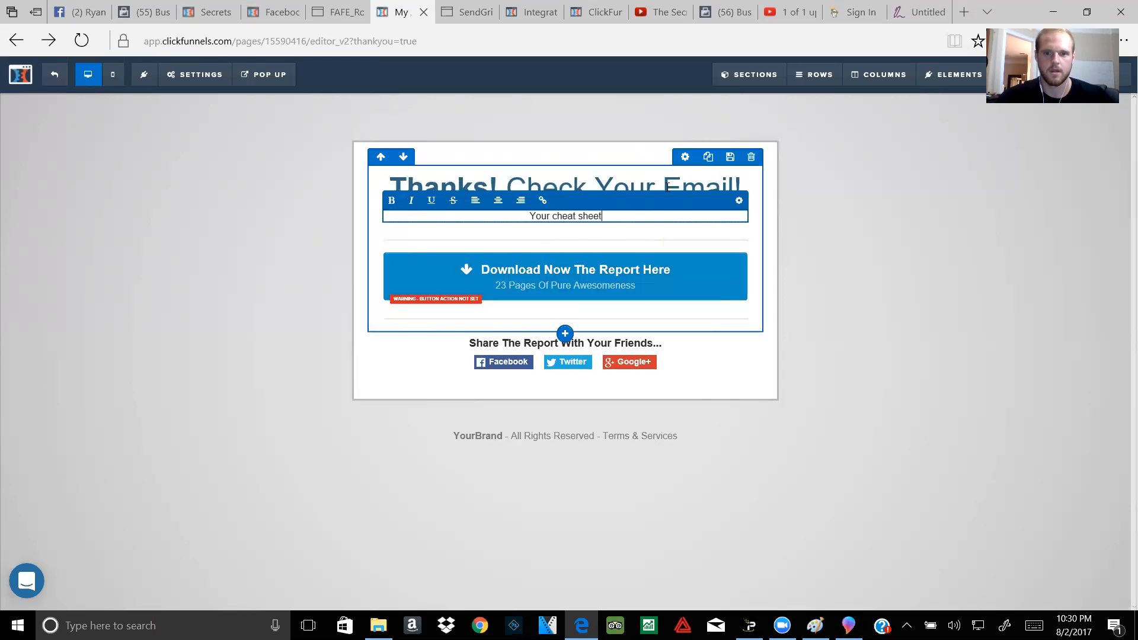
pyautogui.write(' is waiting doe')
pyautogui.press('BackSpace')
pyautogui.press('BackSpace')
pyautogui.press('BackSpace')
pyautogui.write('for you')
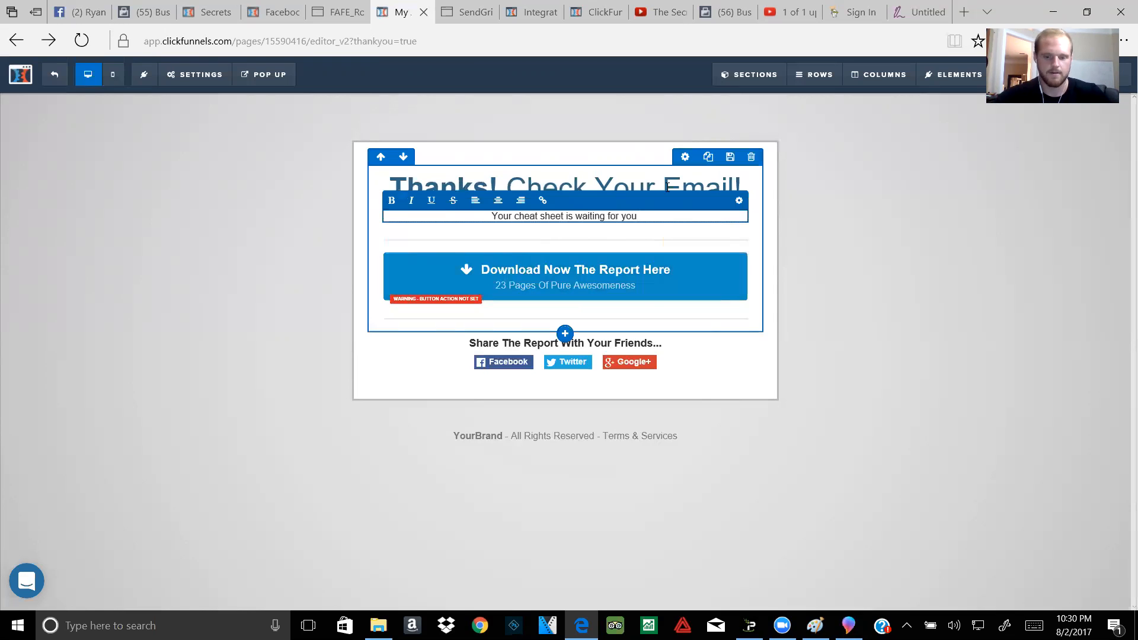
pyautogui.write('  get it now')
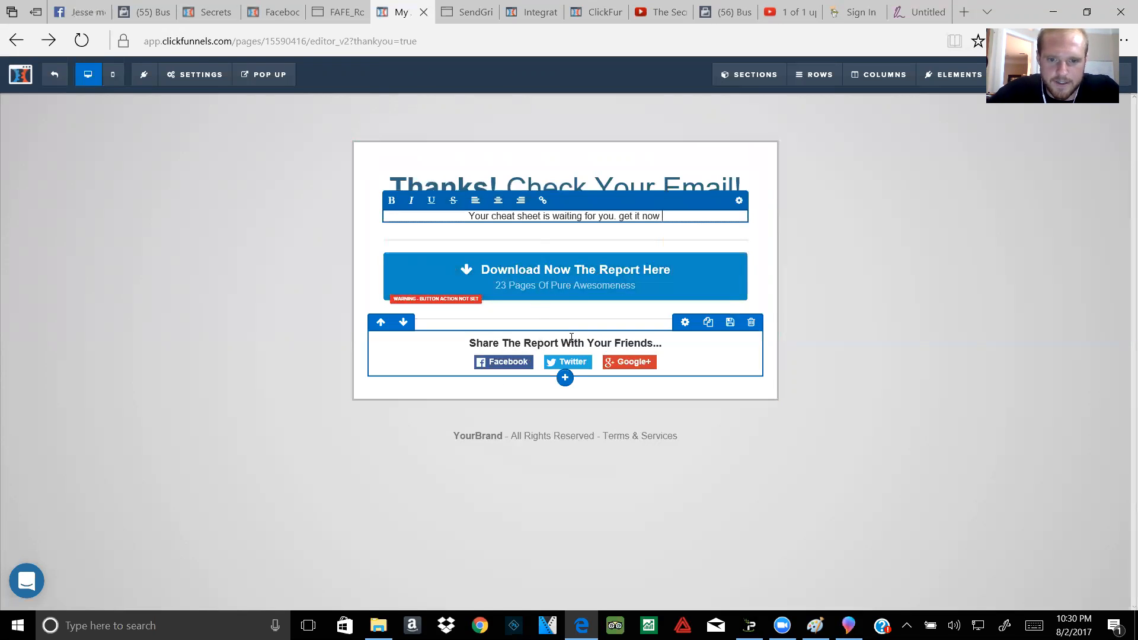
pyautogui.click(593, 338)
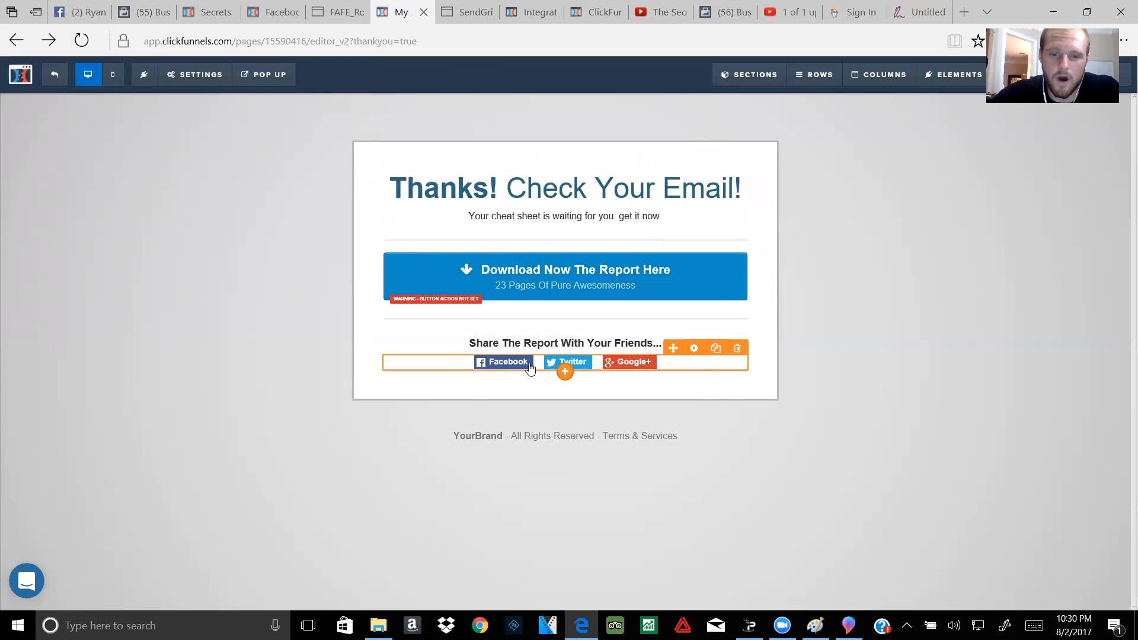
pyautogui.click(529, 368)
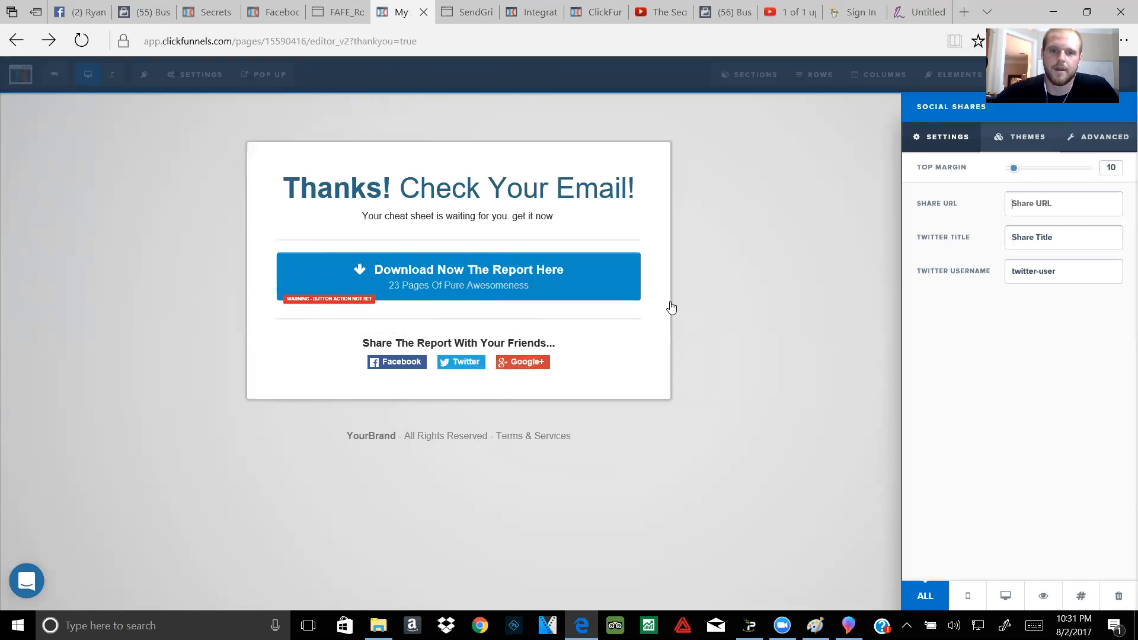
pyautogui.click(672, 307)
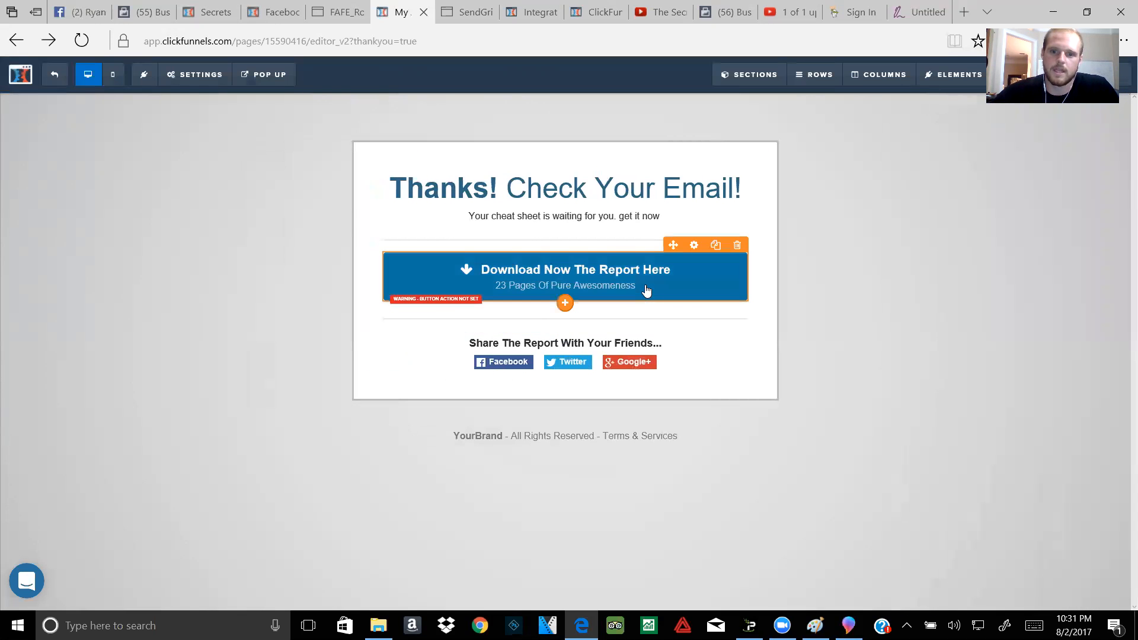
pyautogui.click(646, 289)
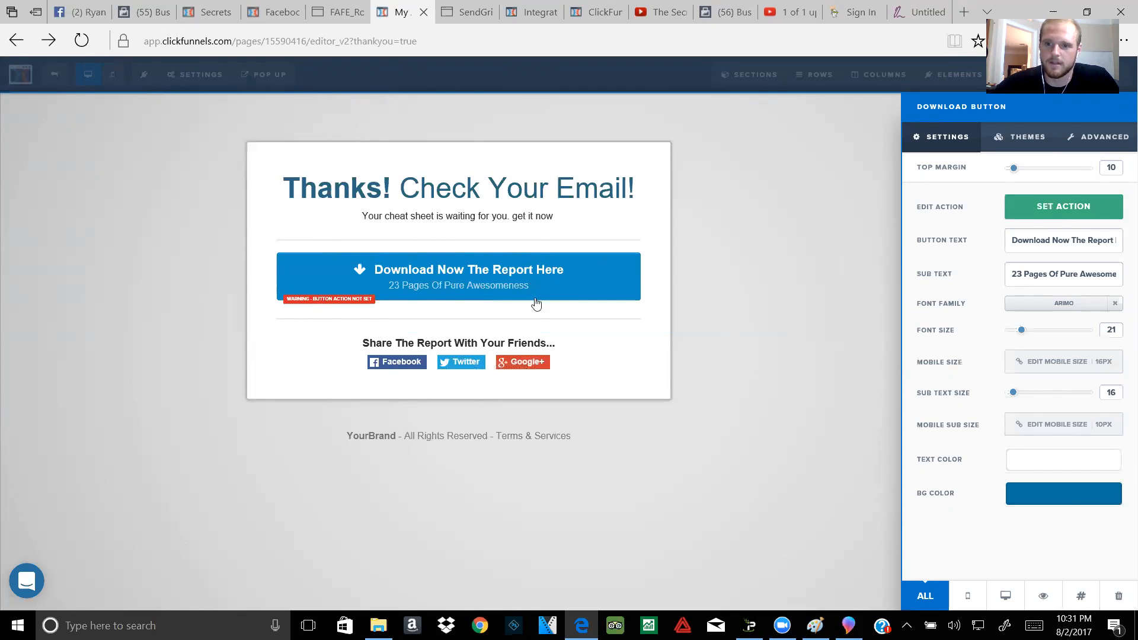
pyautogui.click(1030, 219)
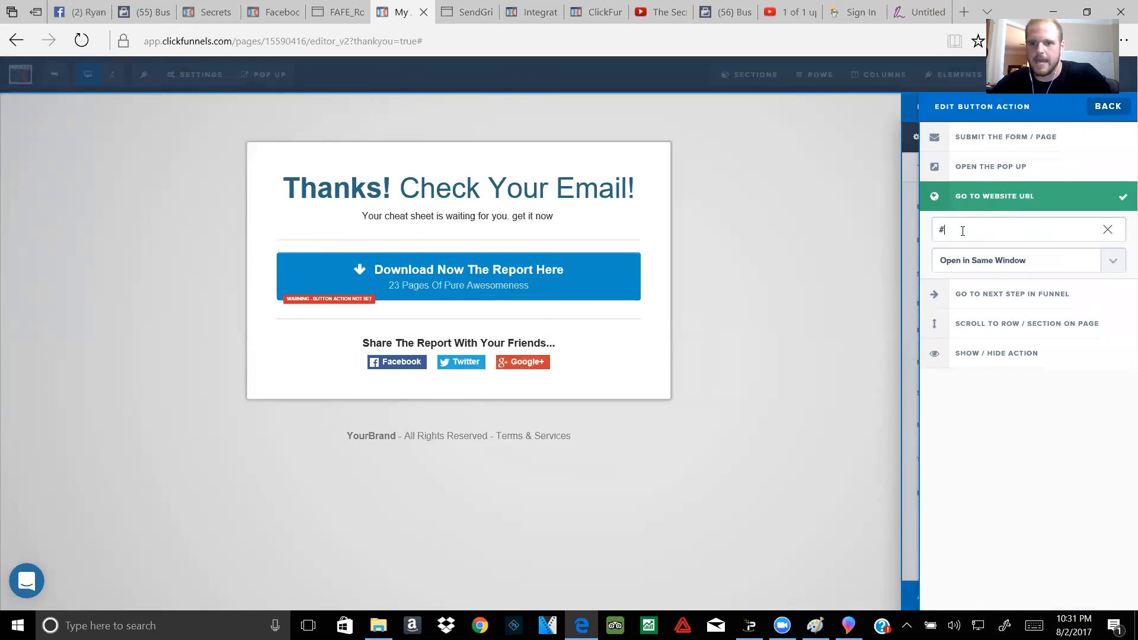
pyautogui.press('BackSpace')
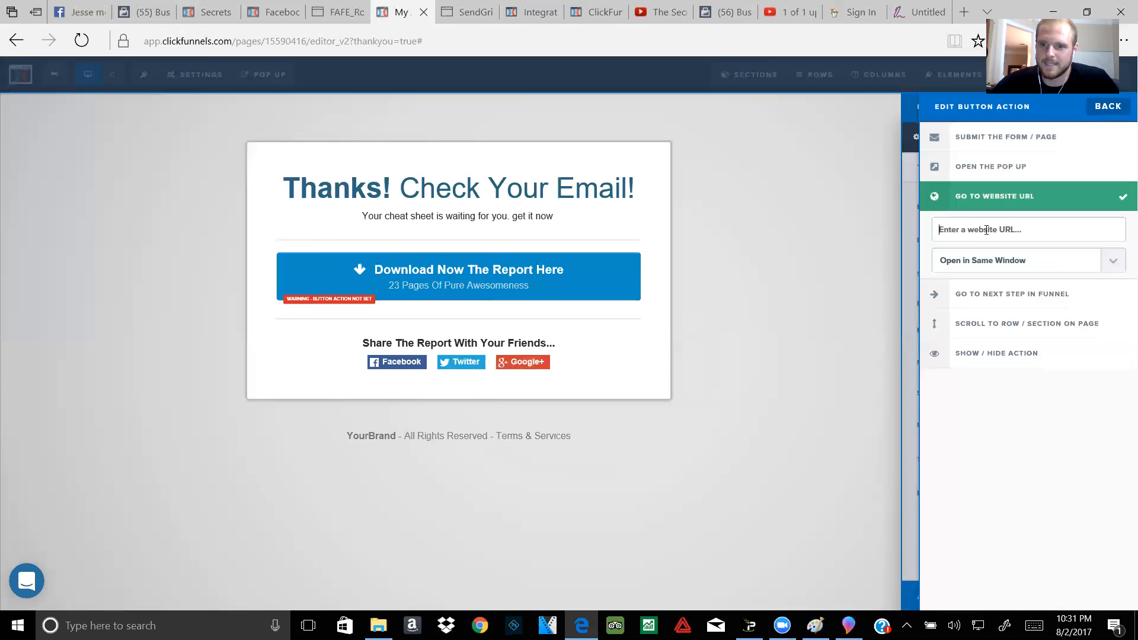
pyautogui.click(845, 233)
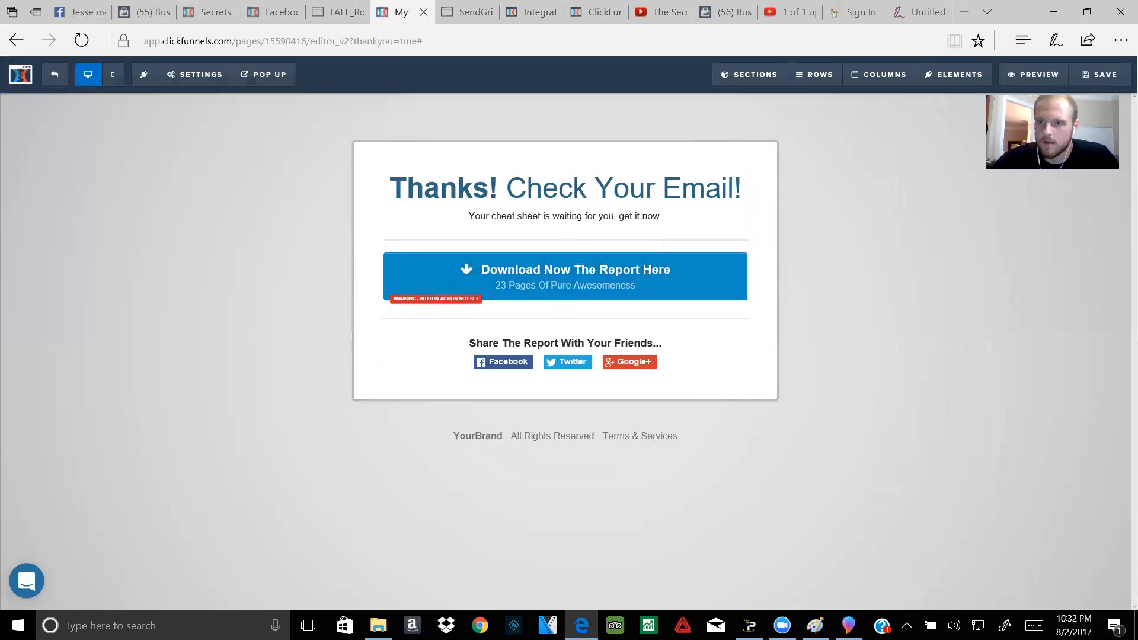
# Step: Save the page and set the SEO title to '7 Simple Steps To increase your credit score'
pyautogui.click(1076, 79)
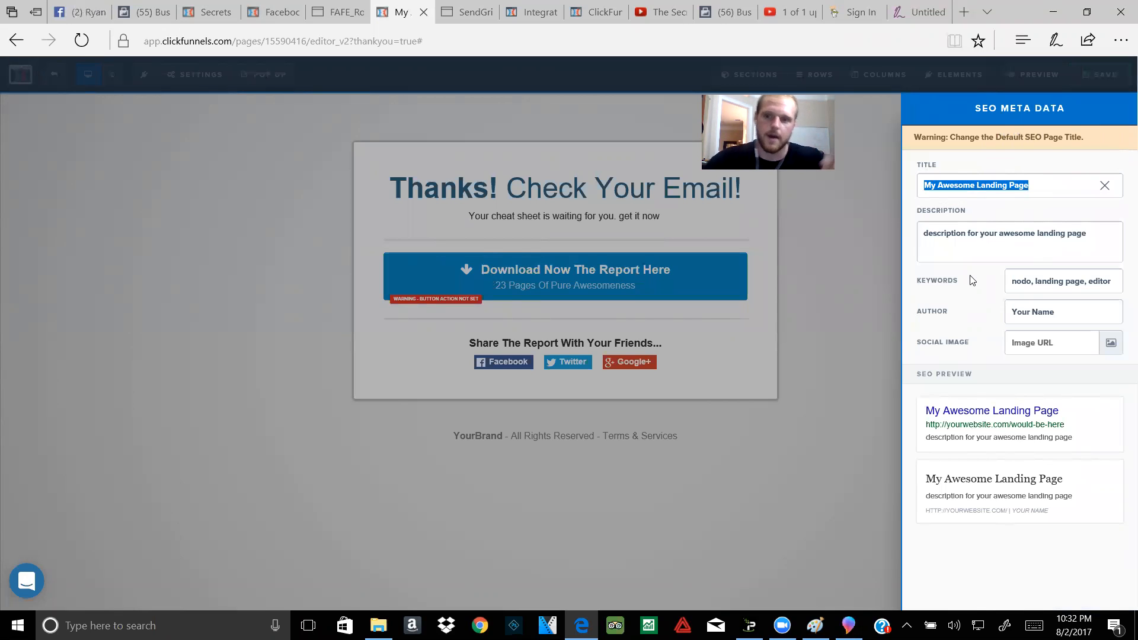
pyautogui.write('7')
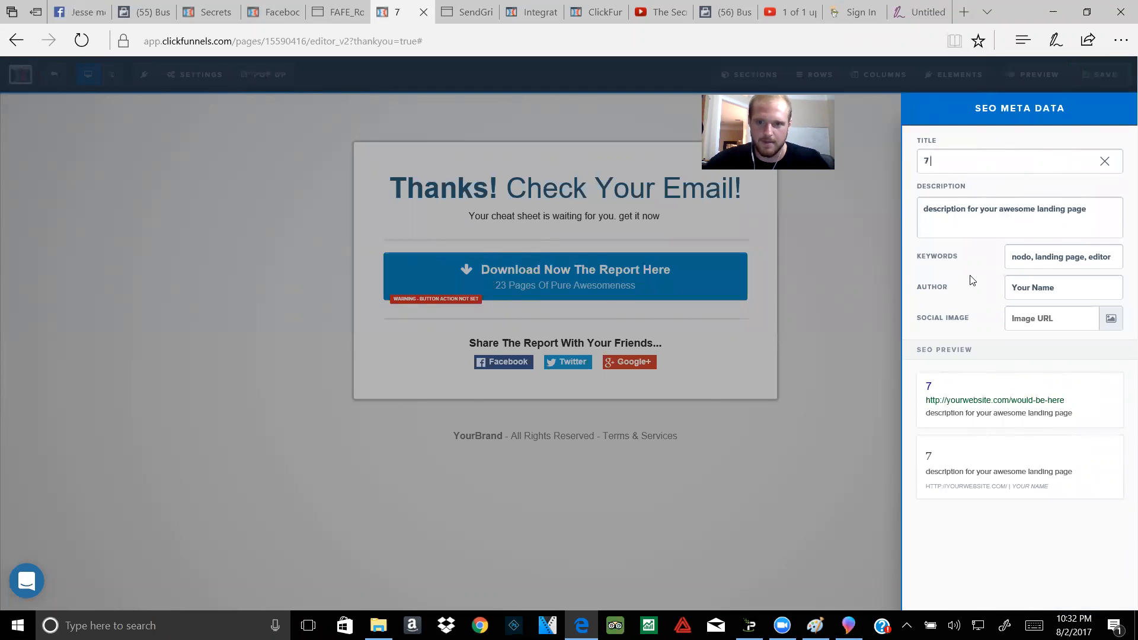
pyautogui.write(' Simpl')
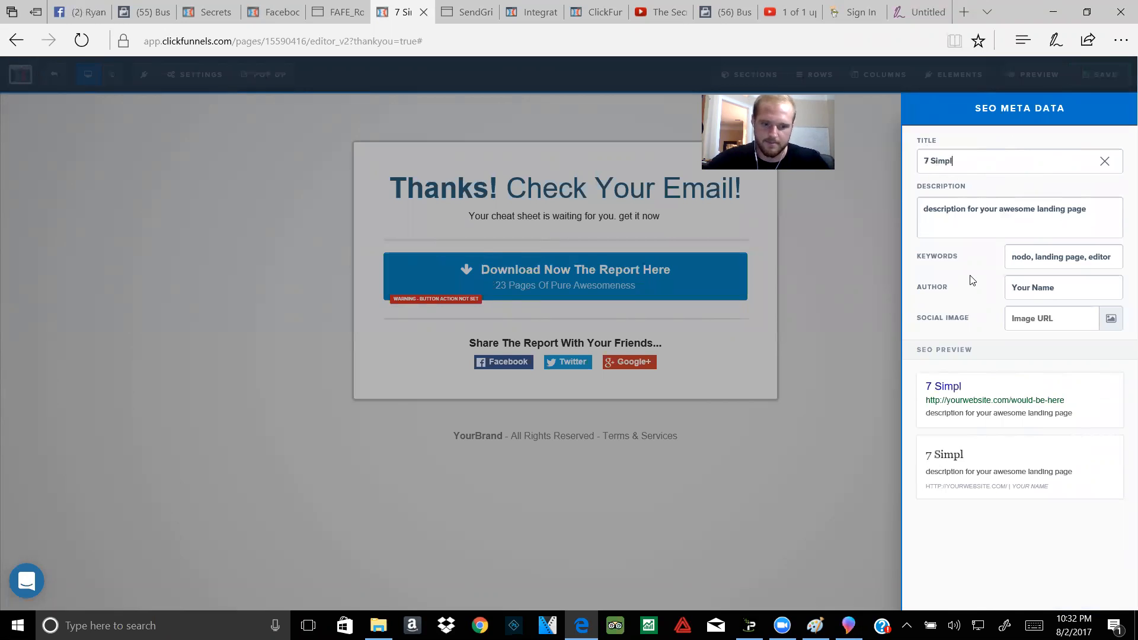
pyautogui.write('e Steps To in')
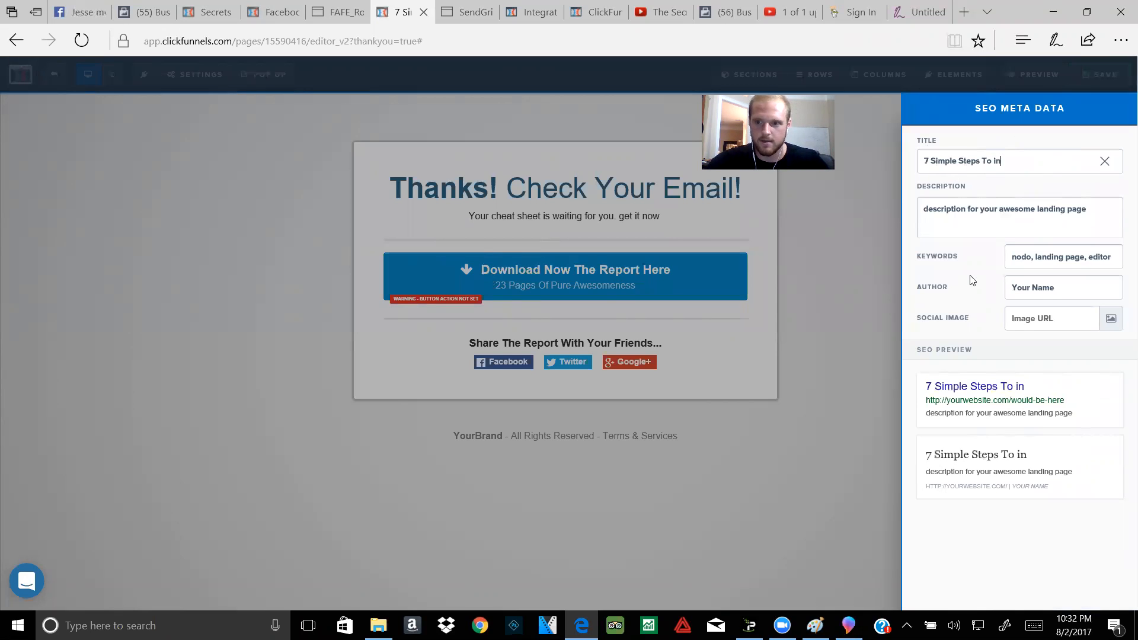
pyautogui.press('BackSpace')
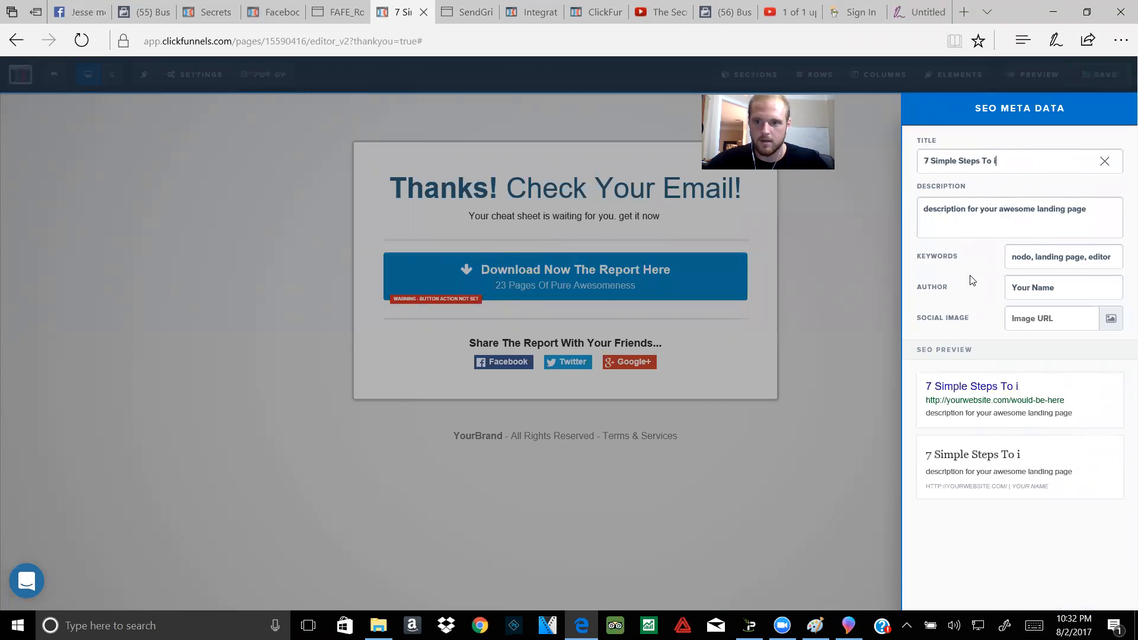
pyautogui.write('ncreas')
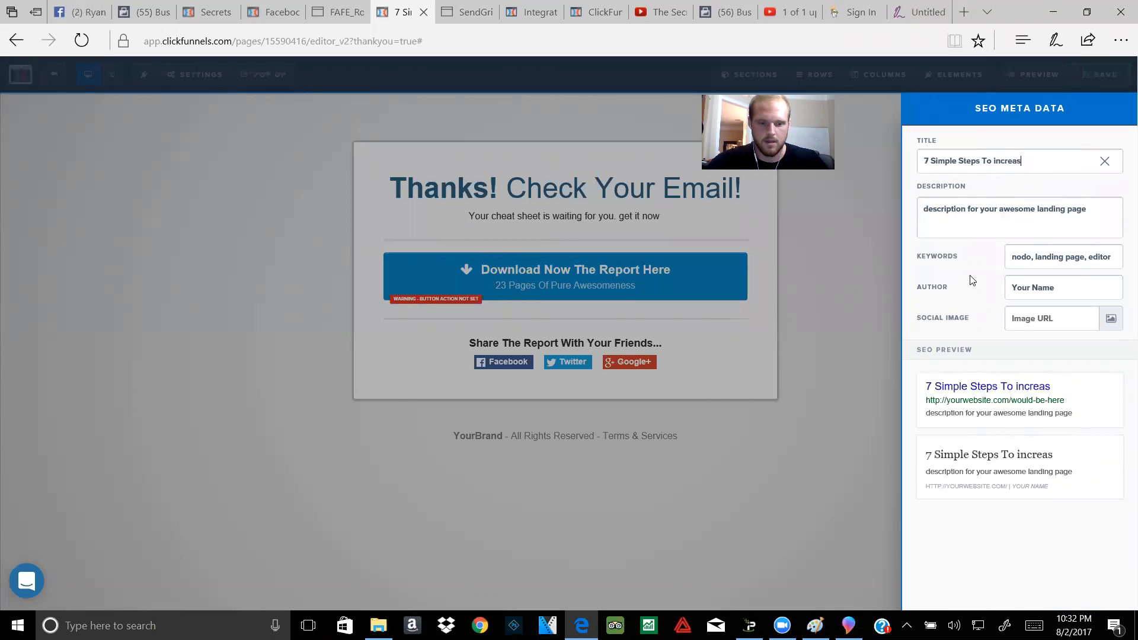
pyautogui.write('e your credit scpre')
pyautogui.press('BackSpace')
pyautogui.press('BackSpace')
pyautogui.press('BackSpace')
pyautogui.write('ore')
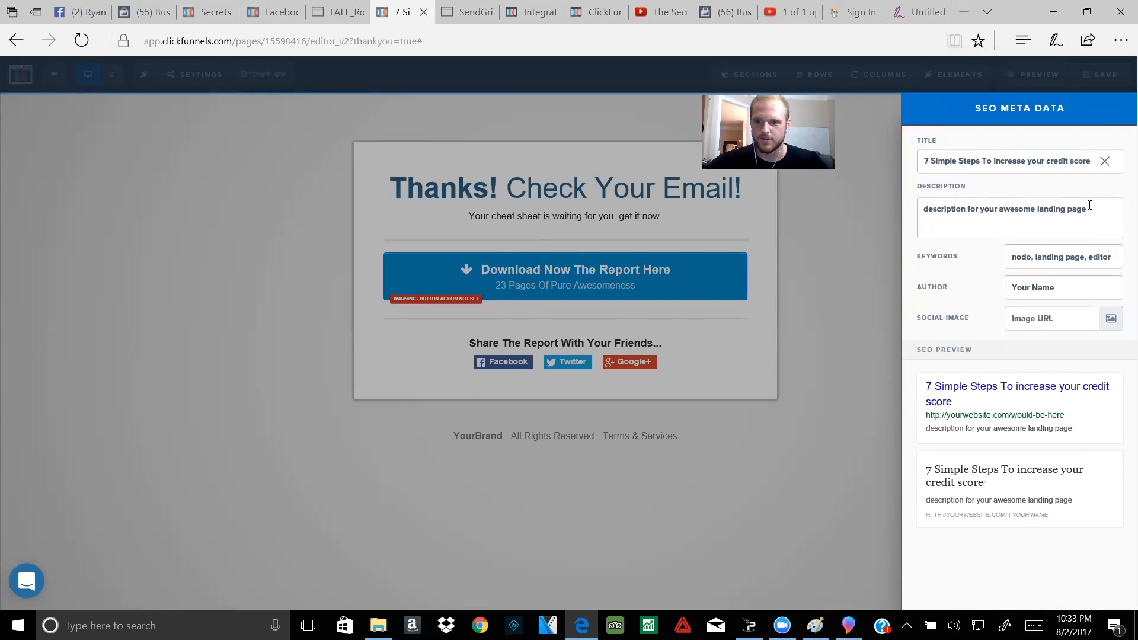
# Step: Replace the SEO description with 'this credit repair is saving lives' and review the keywords
pyautogui.moveTo(1090, 205); pyautogui.dragTo(822, 175)
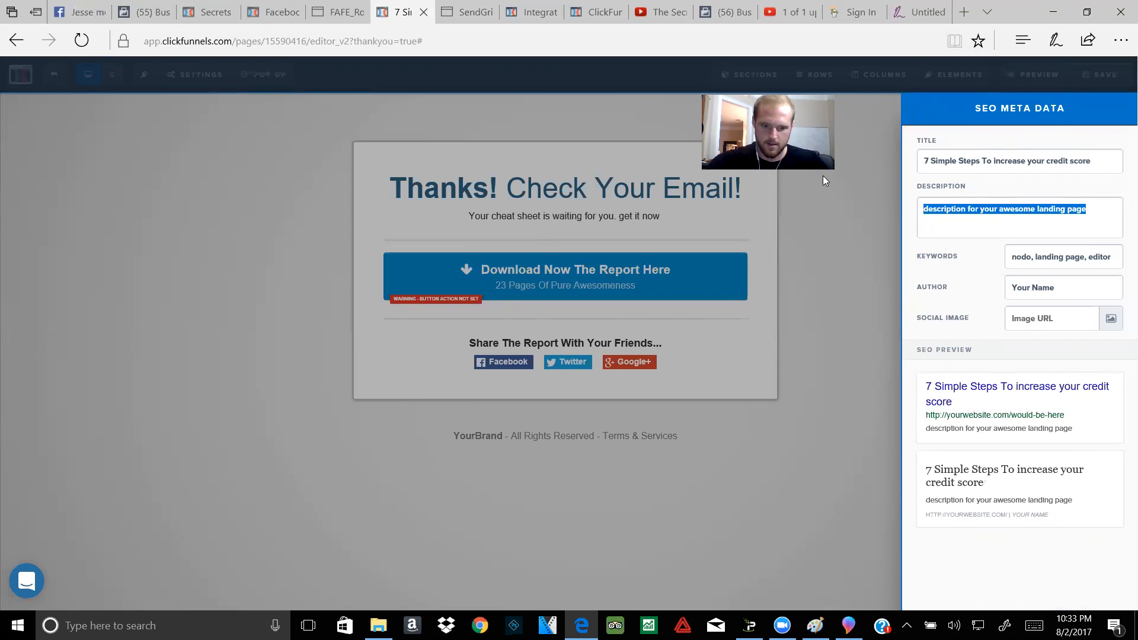
pyautogui.write('this credit hasme lit')
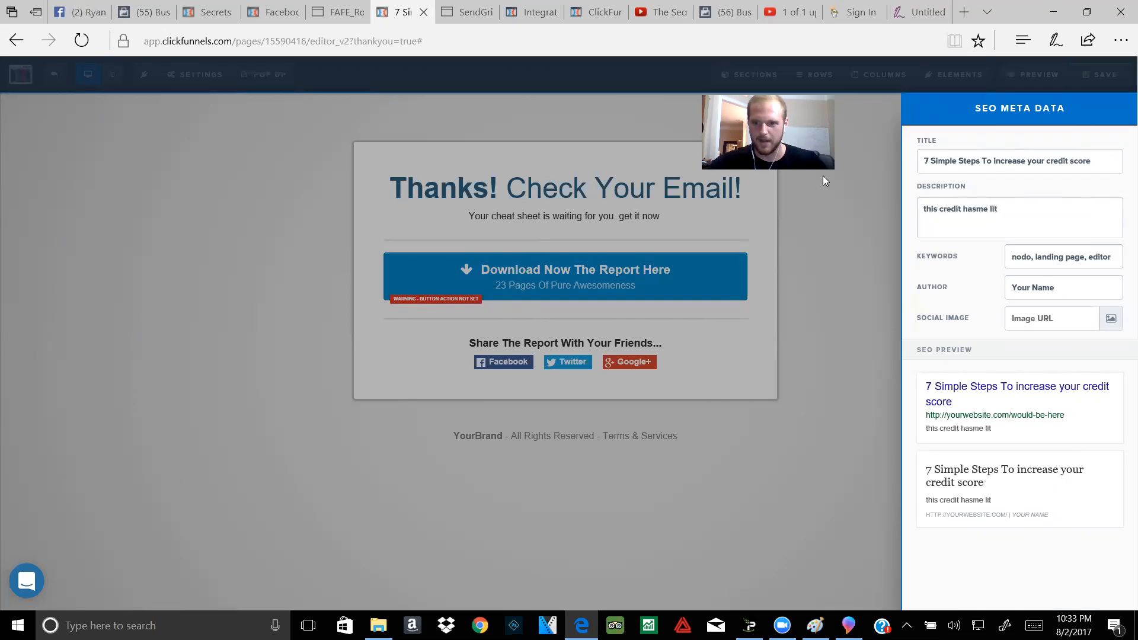
pyautogui.press('BackSpace')
pyautogui.press('BackSpace')
pyautogui.press('BackSpace')
pyautogui.press('BackSpace')
pyautogui.press('BackSpace')
pyautogui.press('BackSpace')
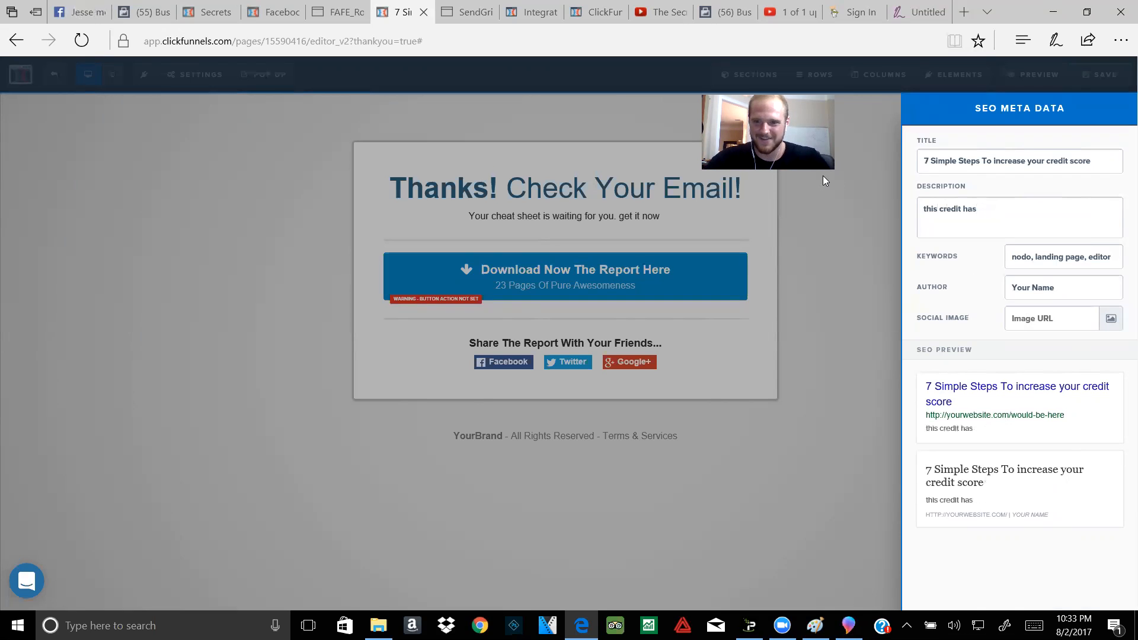
pyautogui.write('==')
pyautogui.press('BackSpace')
pyautogui.press('BackSpace')
pyautogui.press('BackSpace')
pyautogui.press('BackSpace')
pyautogui.press('BackSpace')
pyautogui.write('repair is ')
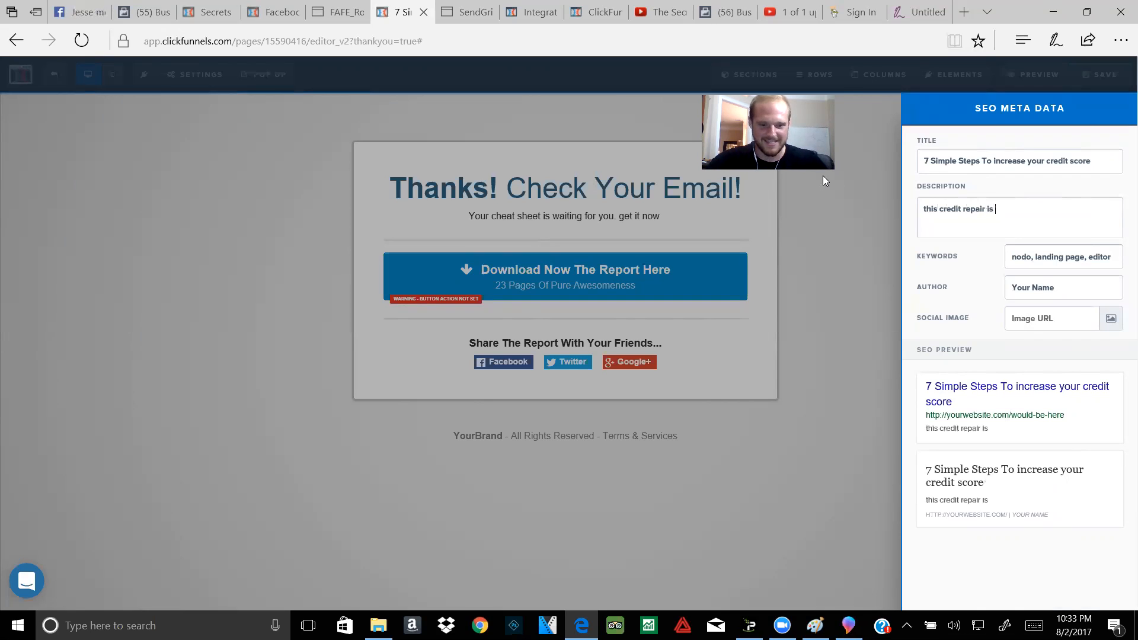
pyautogui.write('saving lives')
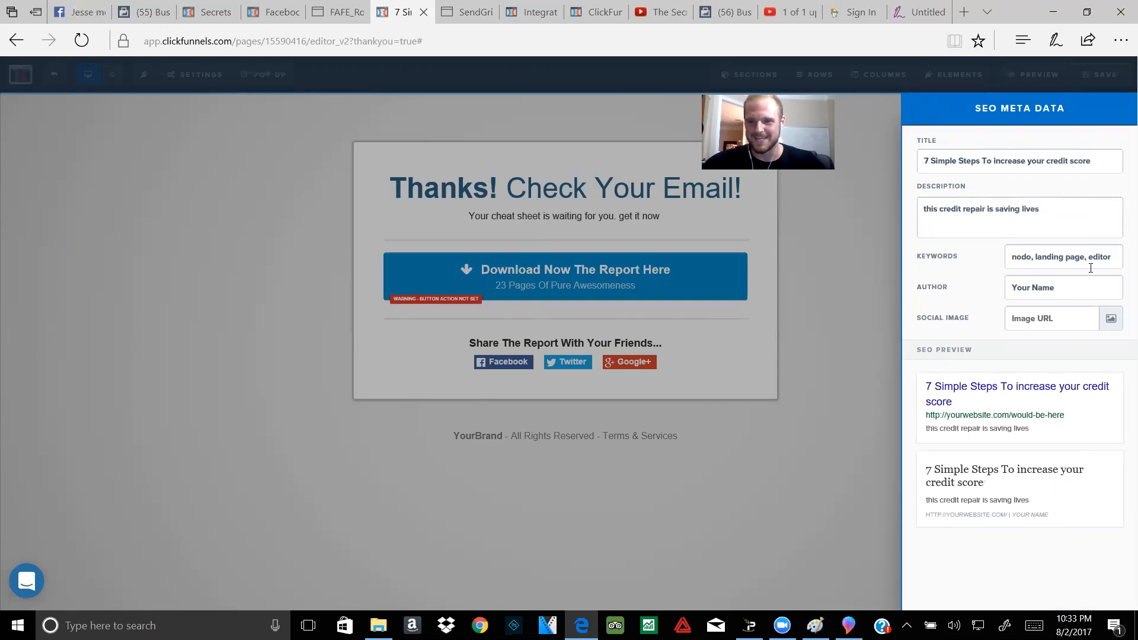
pyautogui.click(1074, 255)
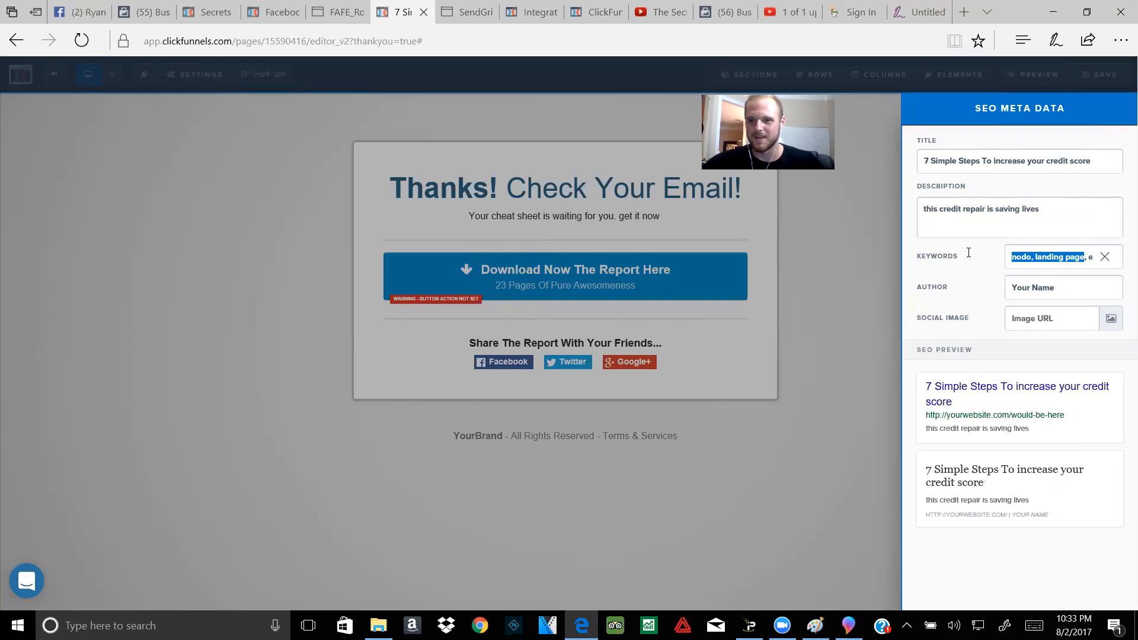
pyautogui.click(1031, 258)
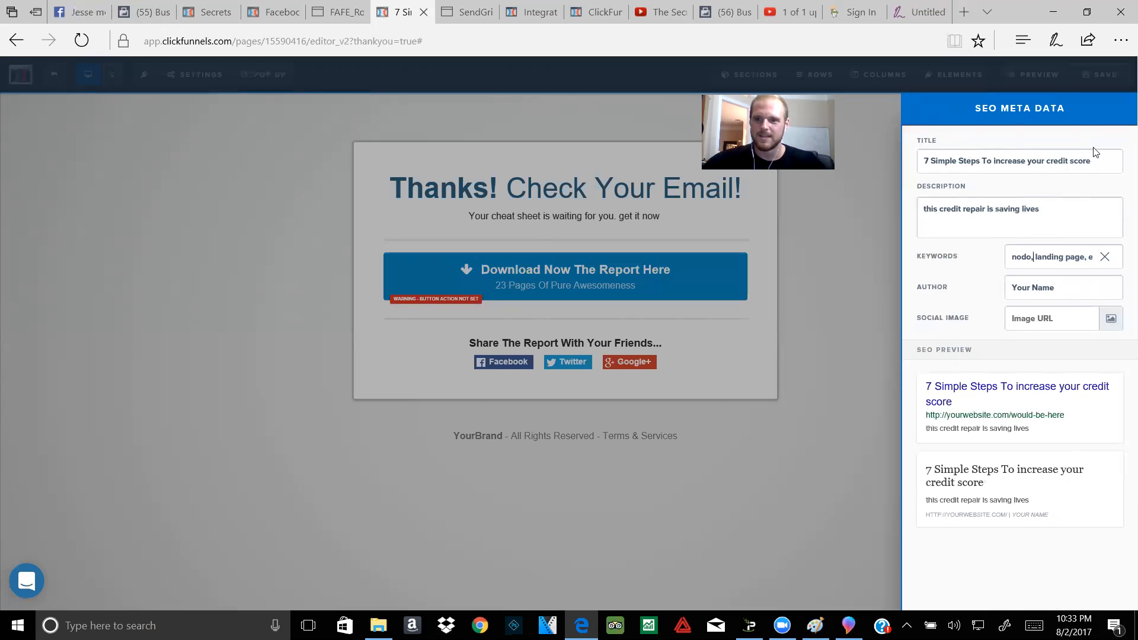
# Step: Close the SEO settings and exit the editor to the Thank You step's Automation tab, opening and closing Add New Email
pyautogui.click(862, 279)
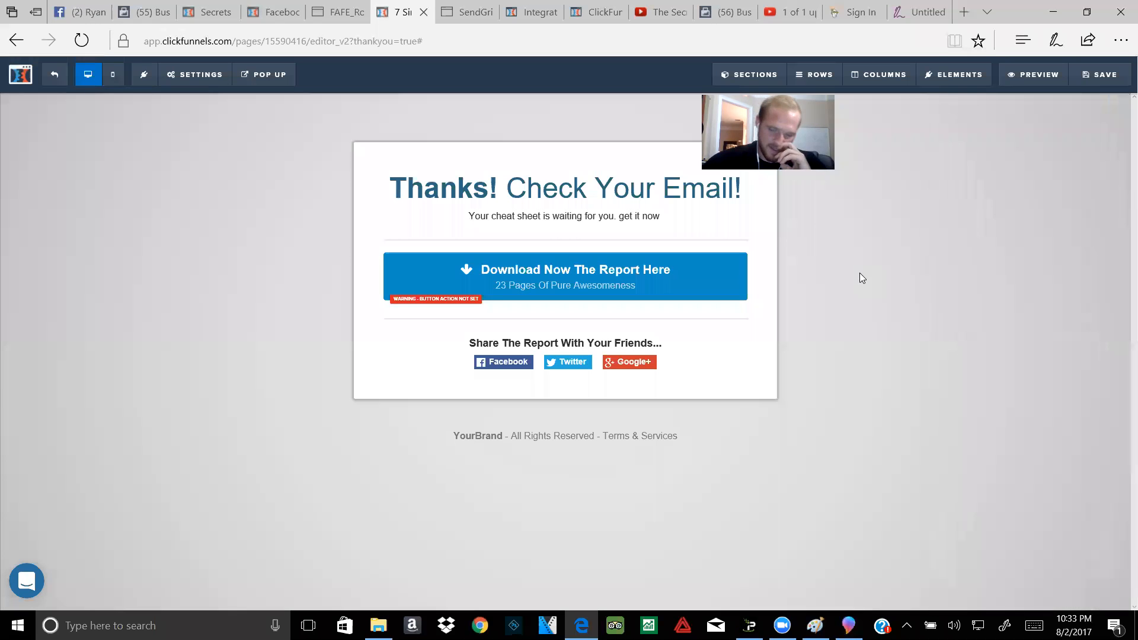
pyautogui.click(45, 75)
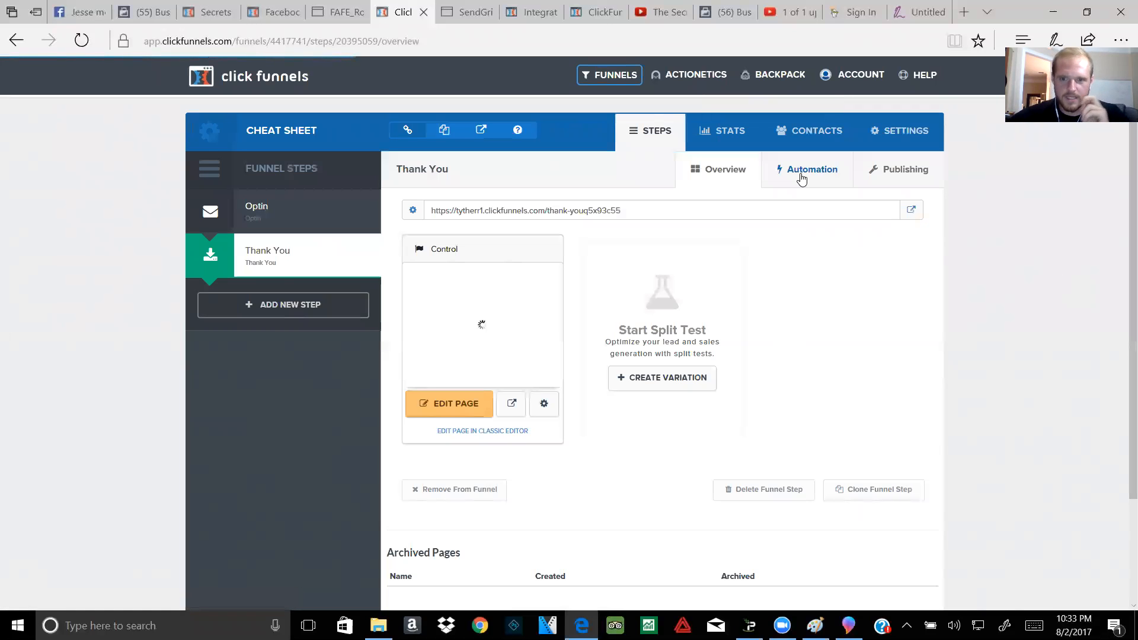
pyautogui.click(784, 181)
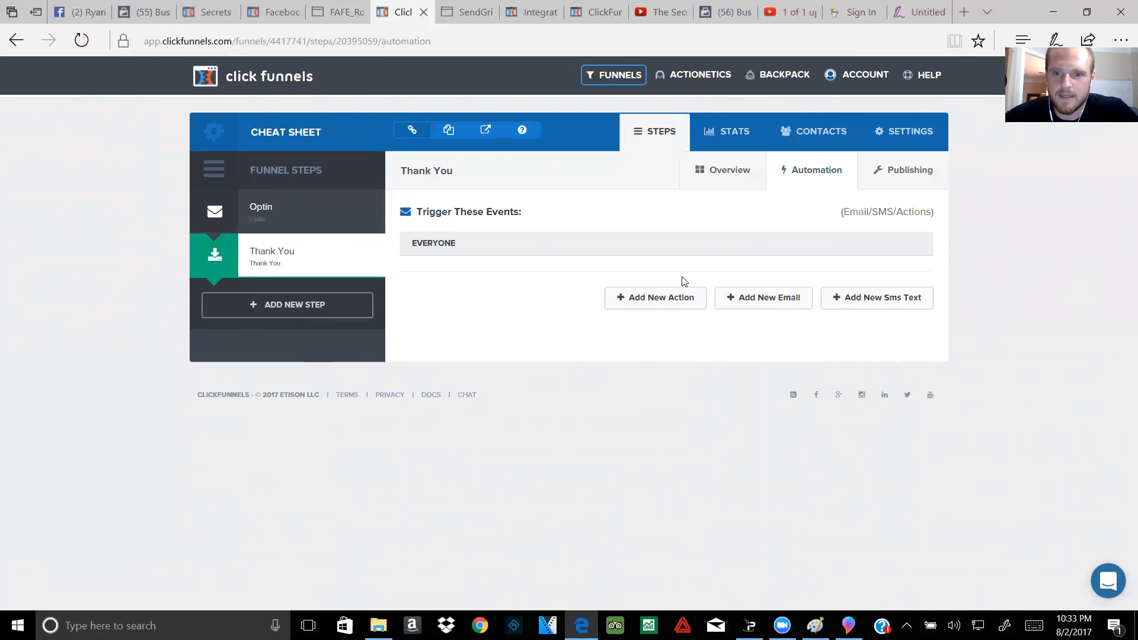
pyautogui.click(755, 301)
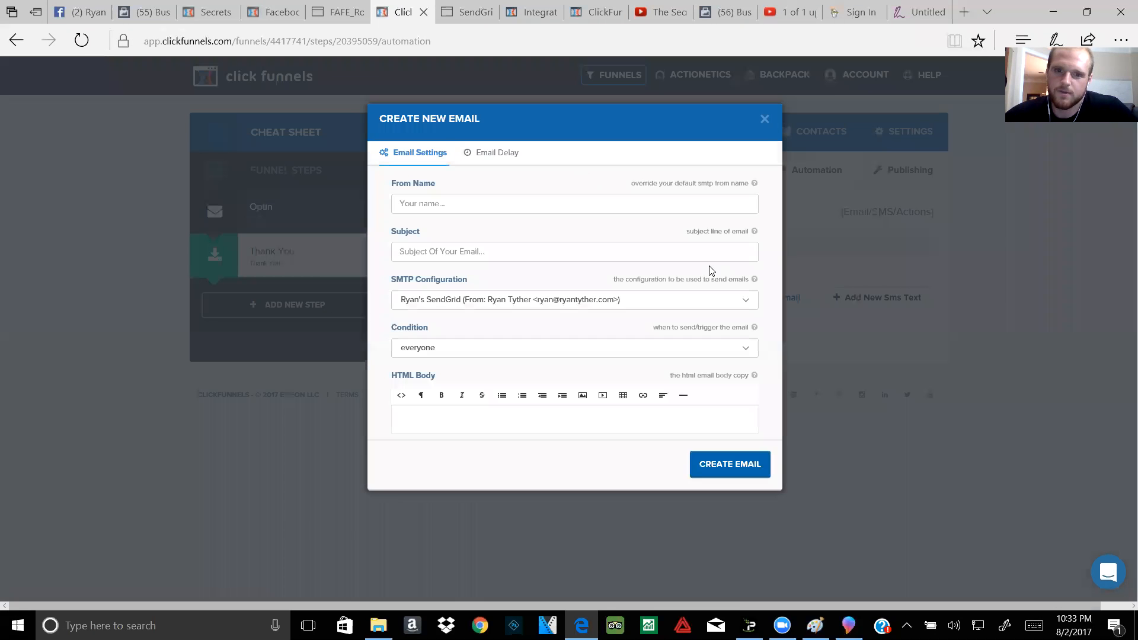
pyautogui.click(764, 119)
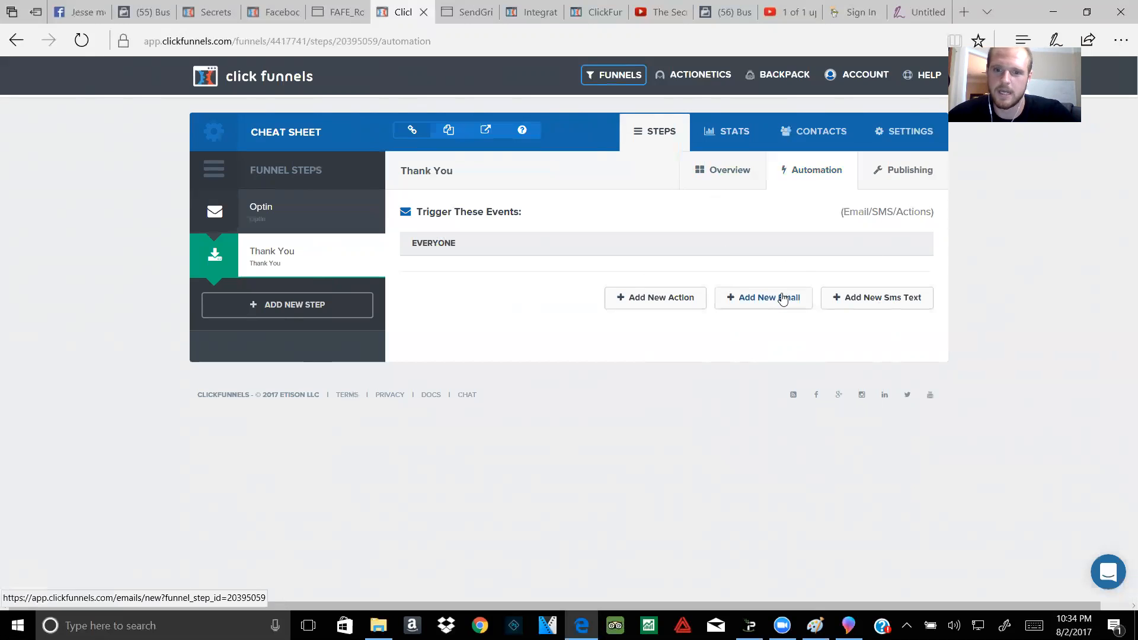
# Step: Start a new automation email, visit its From Name and HTML Body fields, then view Email Delay
pyautogui.click(781, 297)
pyautogui.click(501, 197)
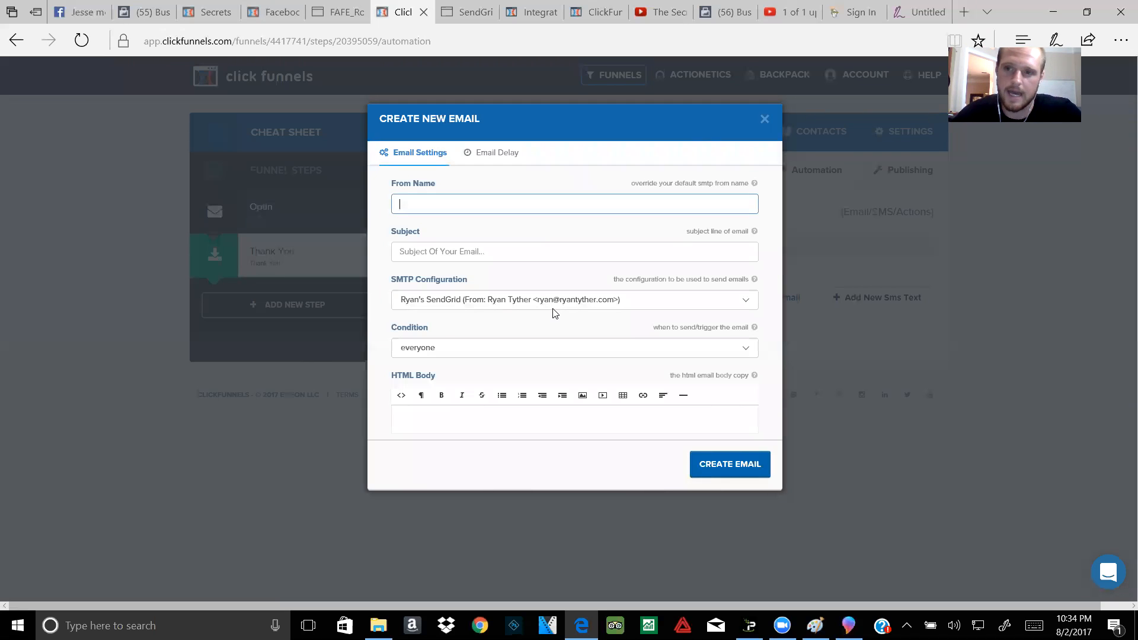
pyautogui.click(435, 409)
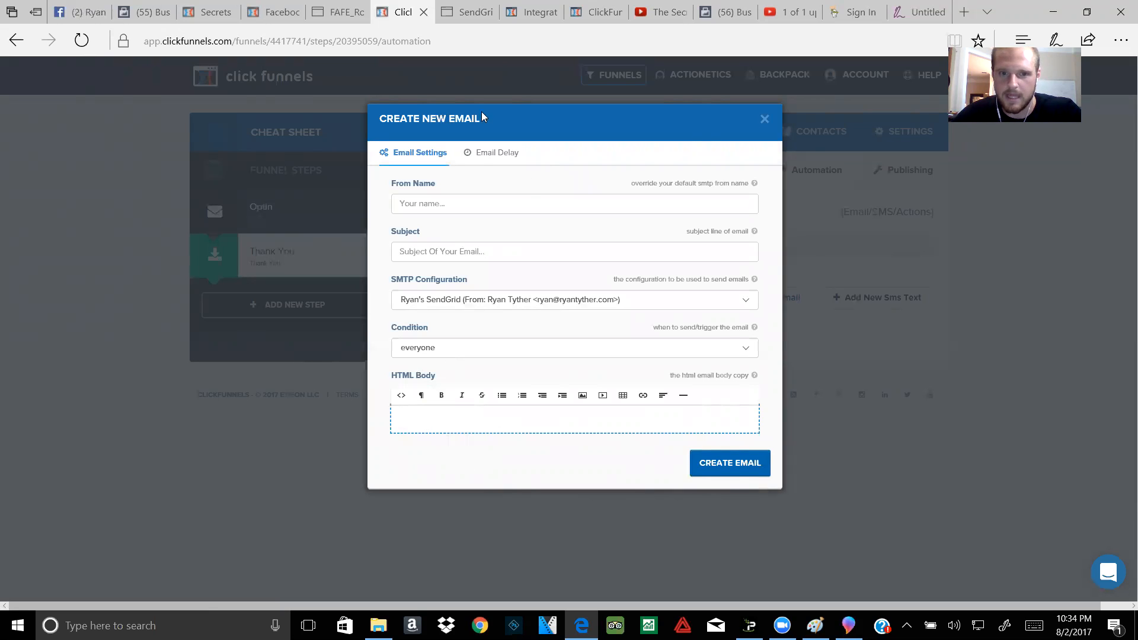
pyautogui.click(500, 156)
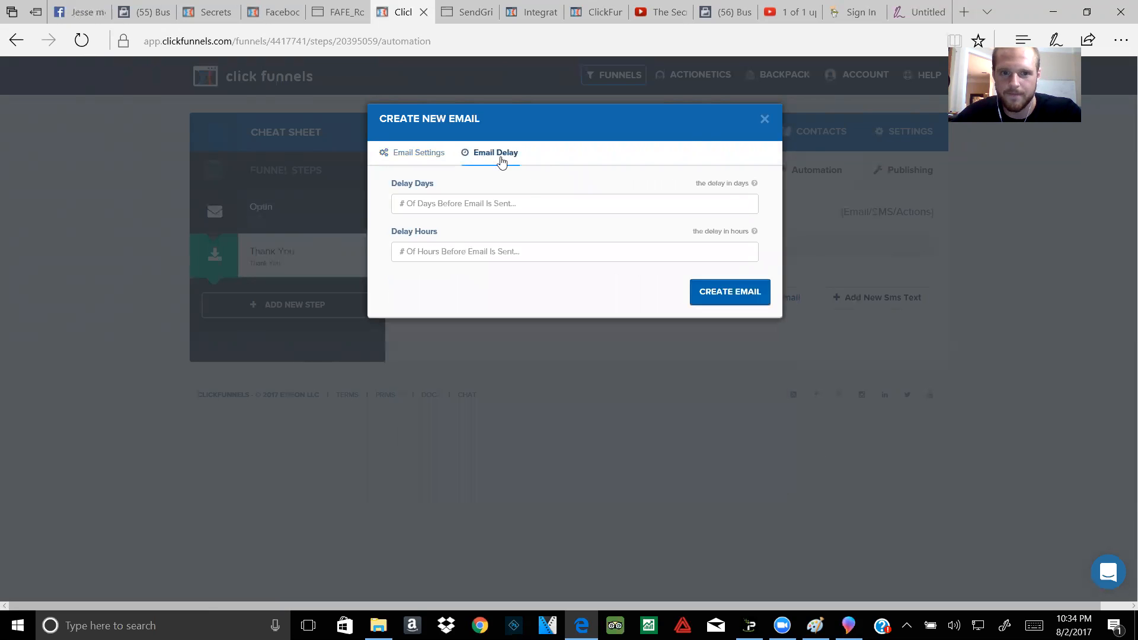
# Step: Try Delay Days values 1, 2, 3, 10 and 5, erasing each
pyautogui.click(426, 203)
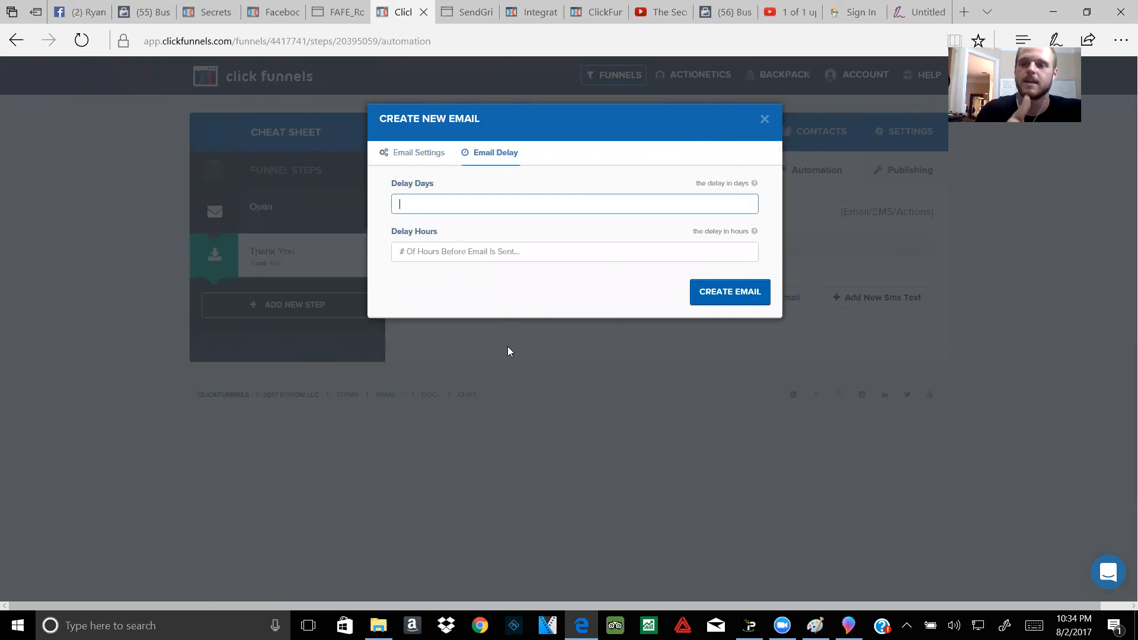
pyautogui.write('1')
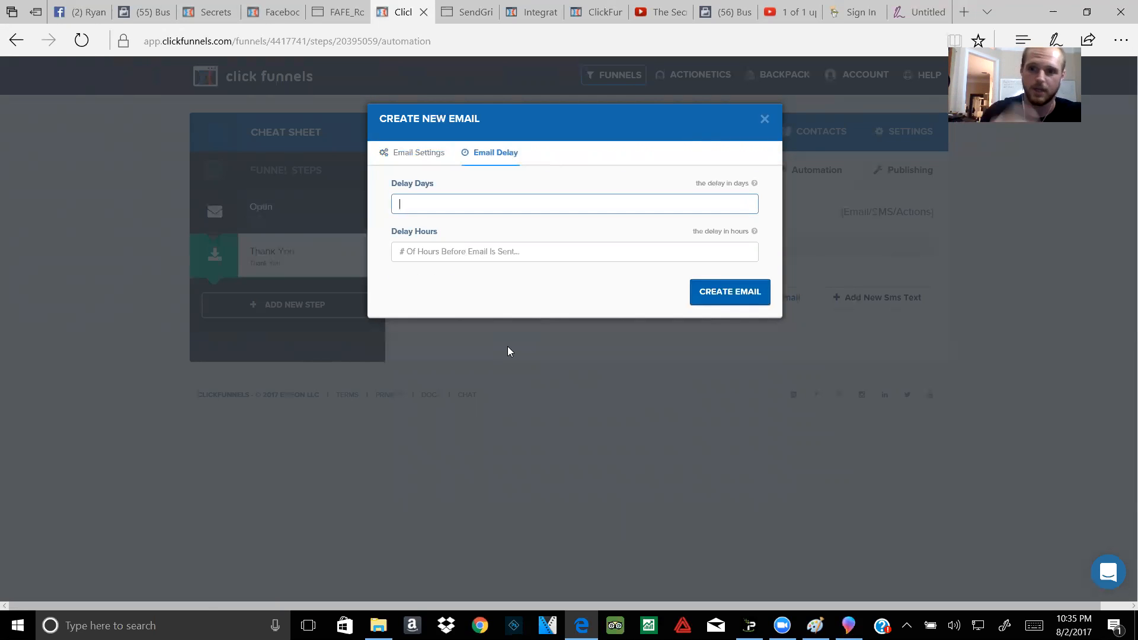
pyautogui.write('2')
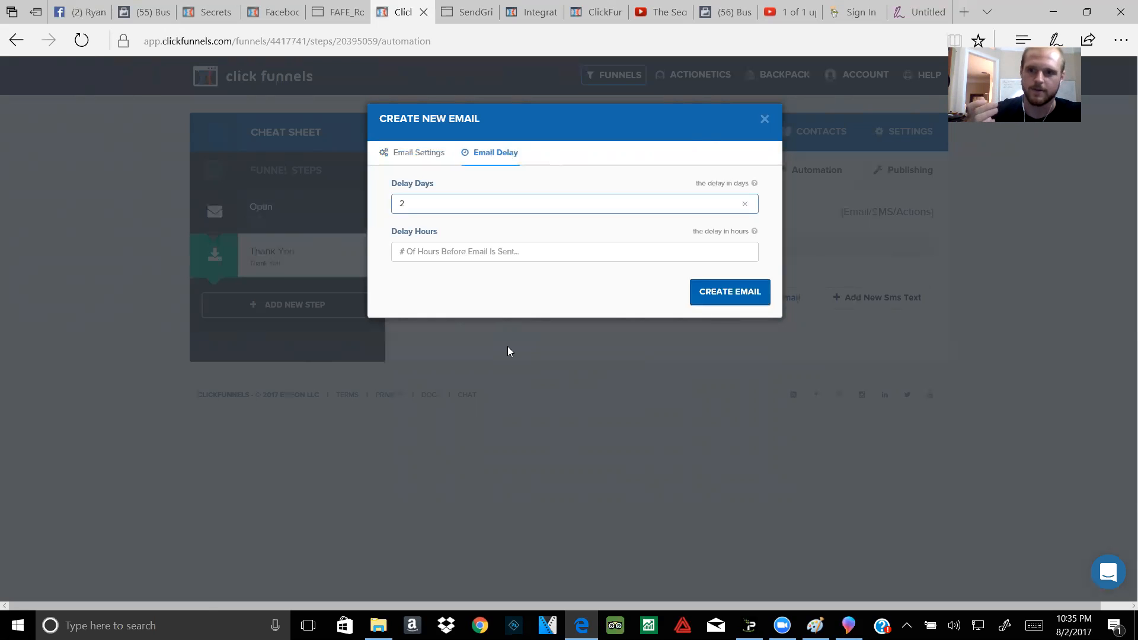
pyautogui.press('BackSpace')
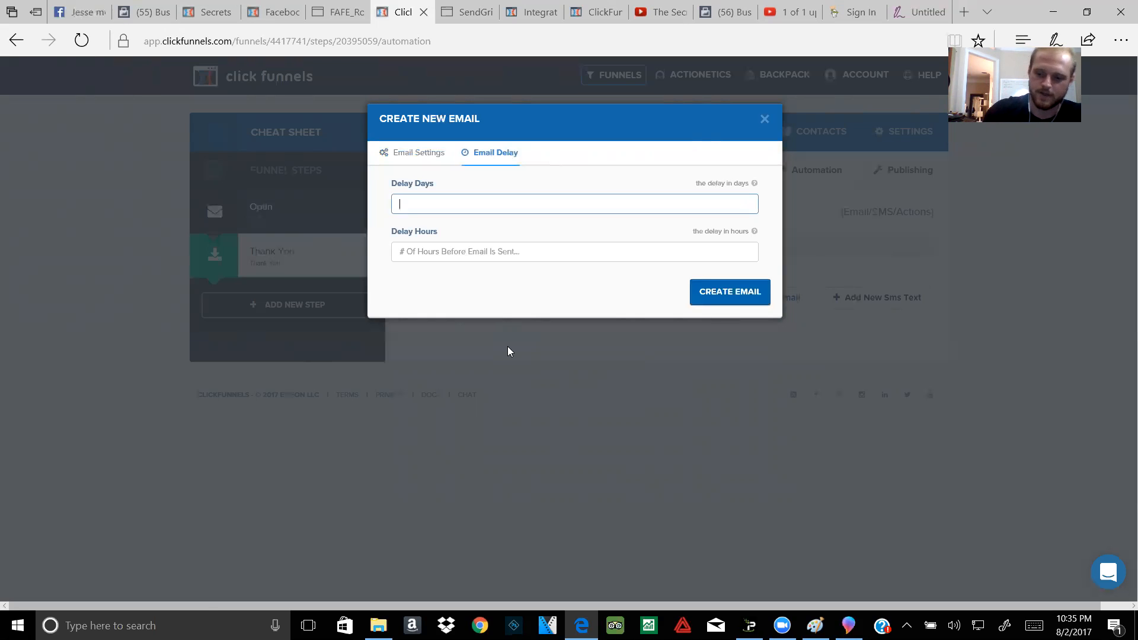
pyautogui.write('3')
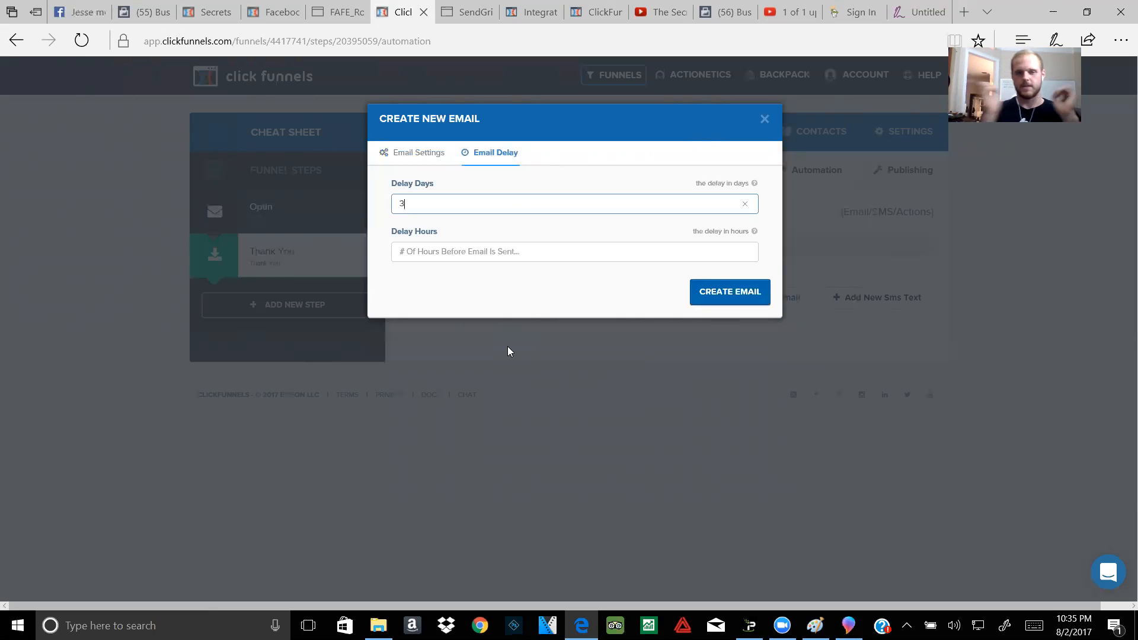
pyautogui.press('BackSpace')
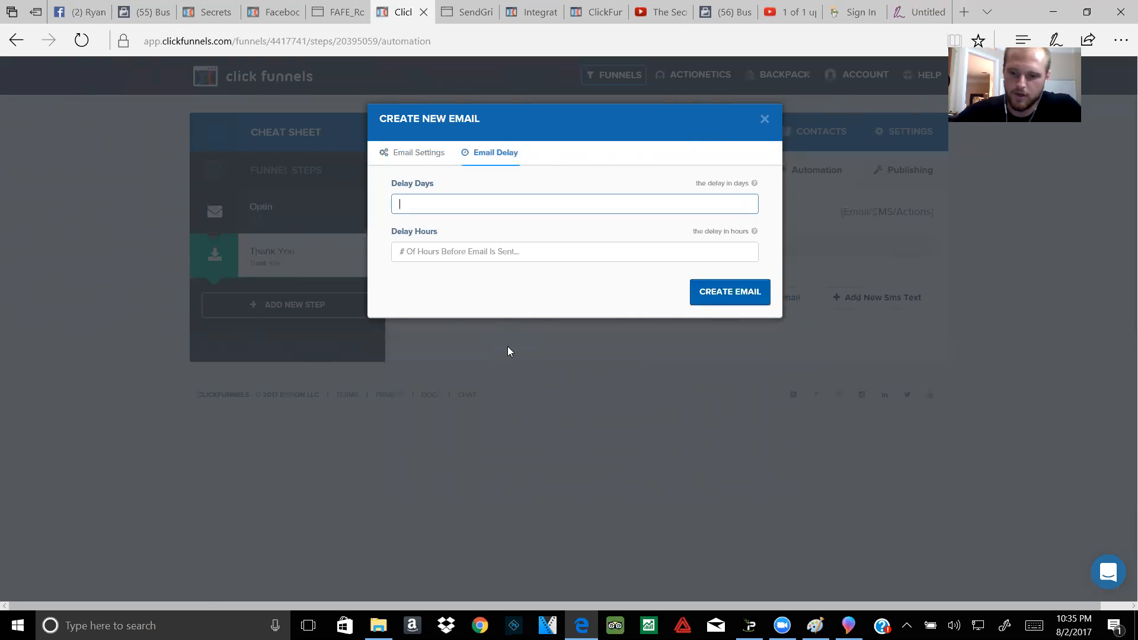
pyautogui.write('10')
pyautogui.press('BackSpace')
pyautogui.press('BackSpace')
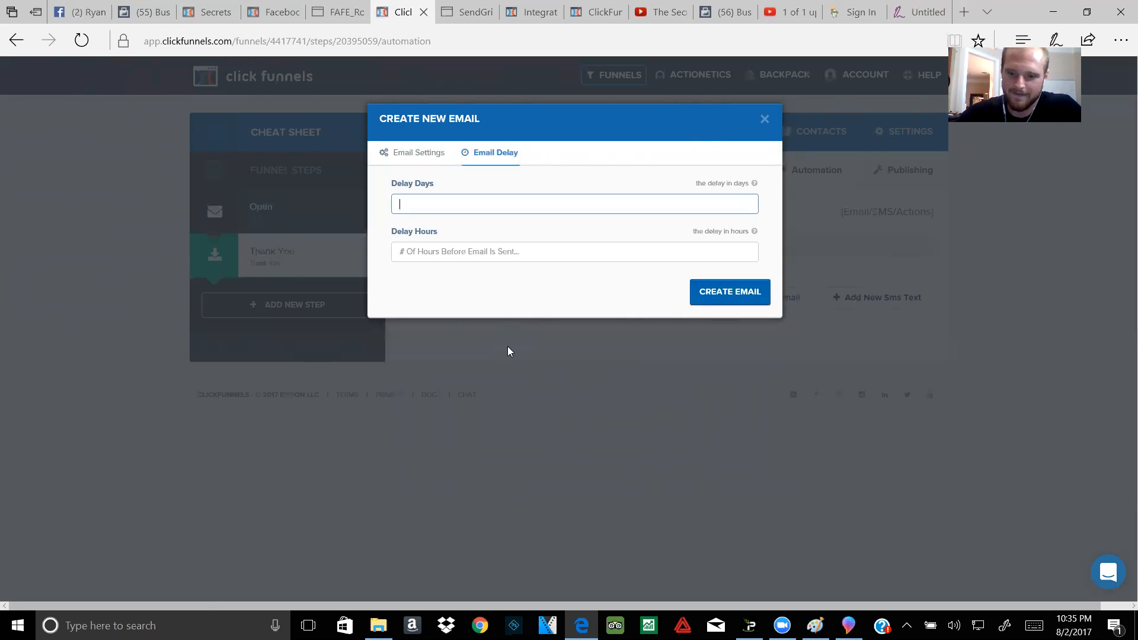
pyautogui.write('5')
pyautogui.press('BackSpace')
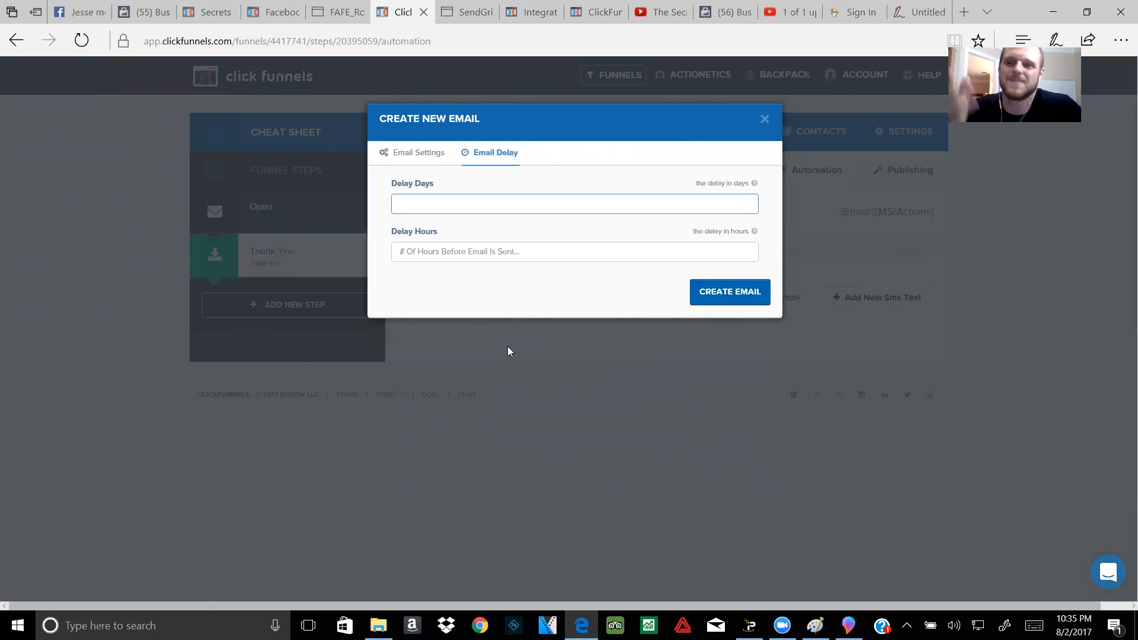
# Step: Try Delay Hours values 1 and 20, clear them, and close the email form without saving
pyautogui.click(475, 259)
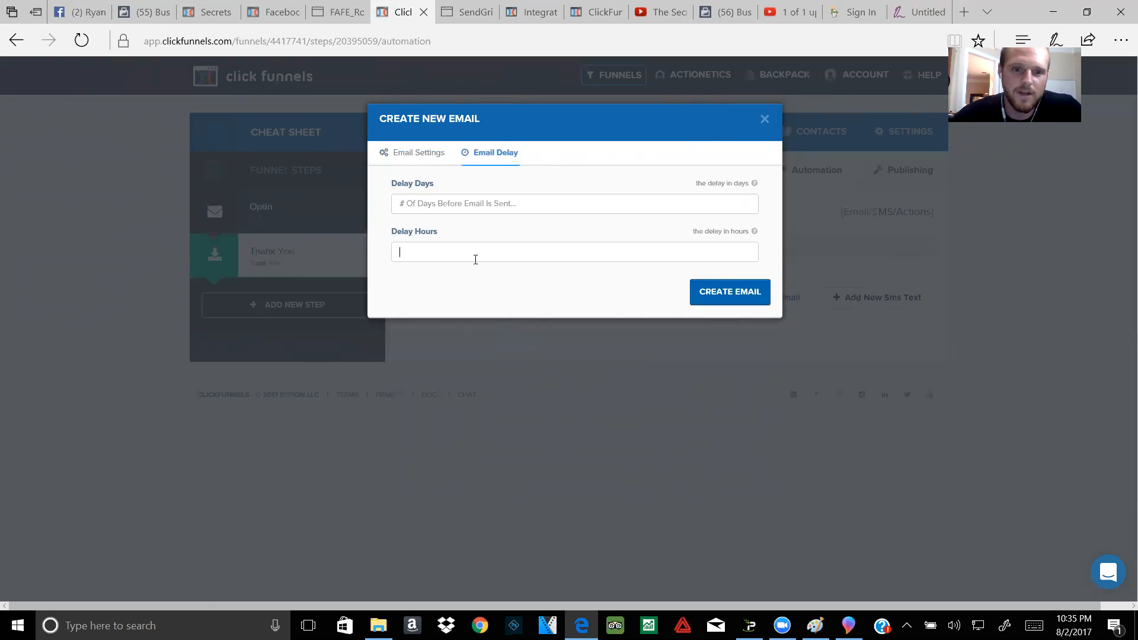
pyautogui.write('1')
pyautogui.press('BackSpace')
pyautogui.write('20')
pyautogui.press('BackSpace')
pyautogui.press('BackSpace')
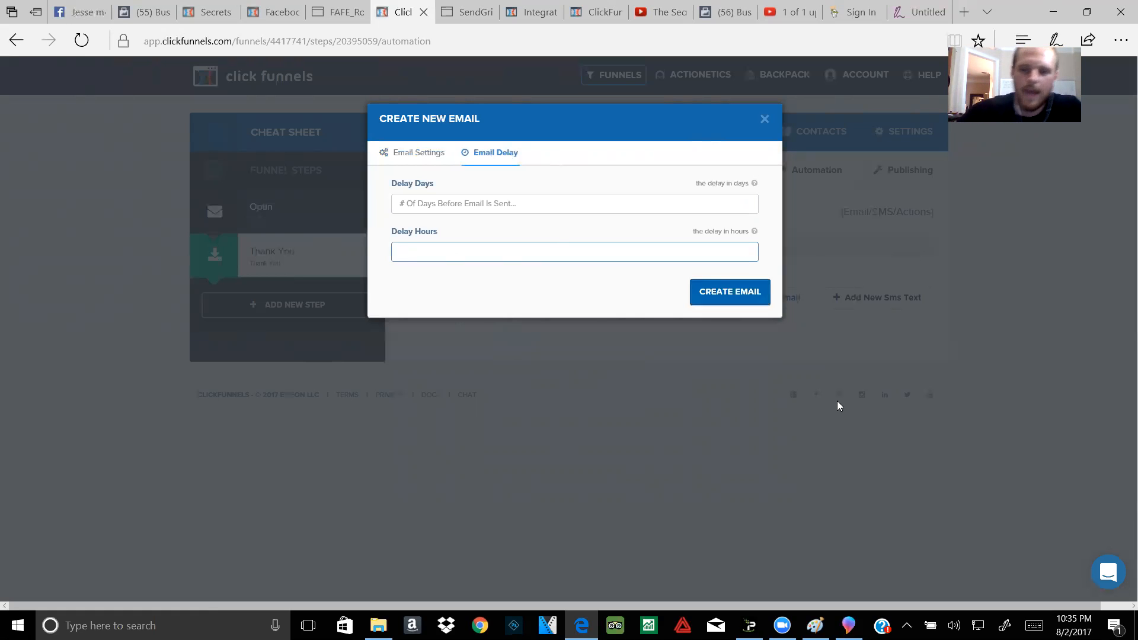
pyautogui.click(764, 119)
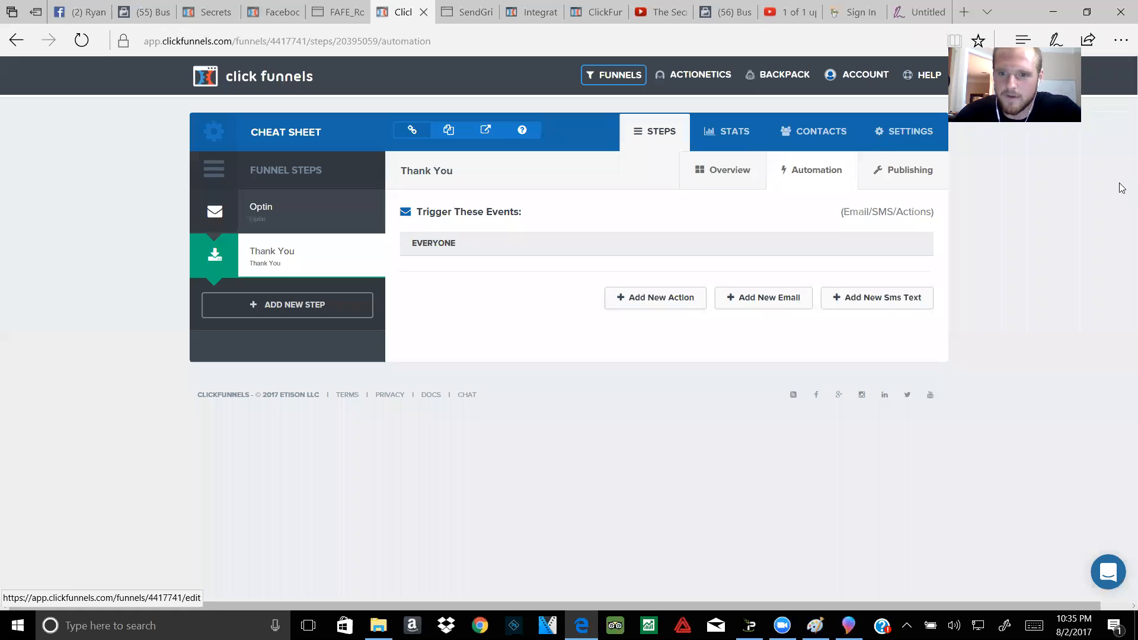
pyautogui.click(911, 313)
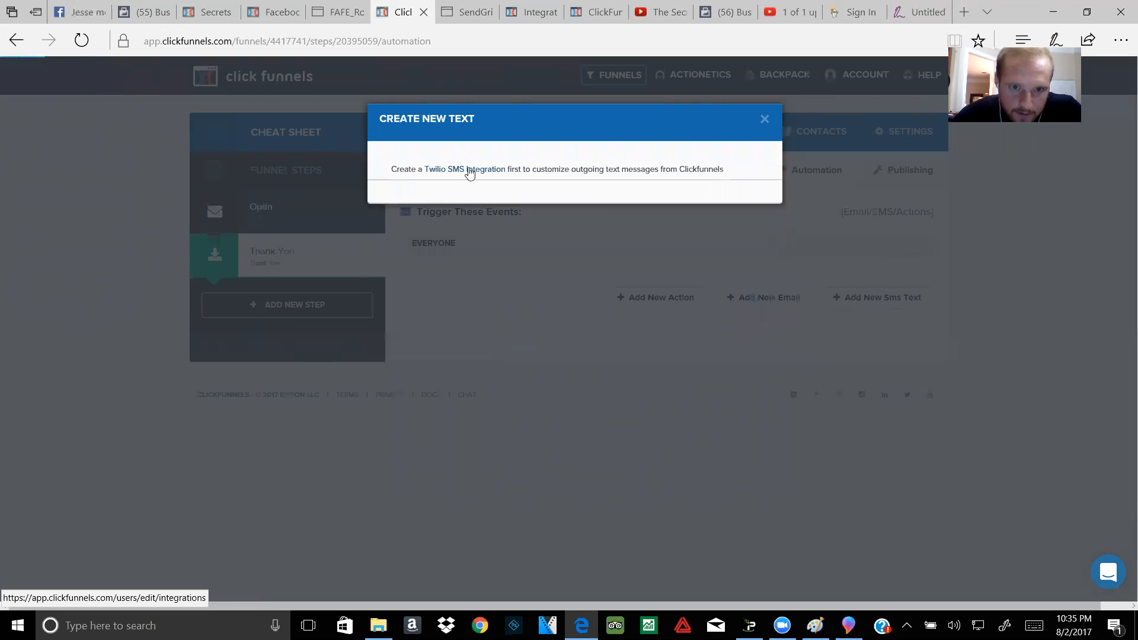
pyautogui.click(763, 120)
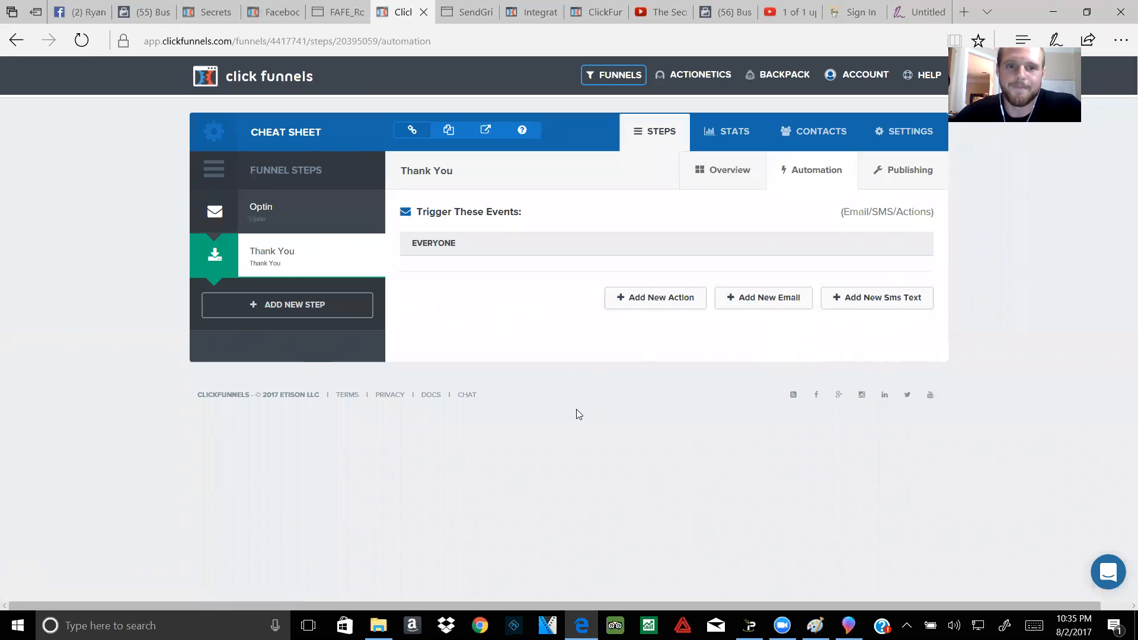